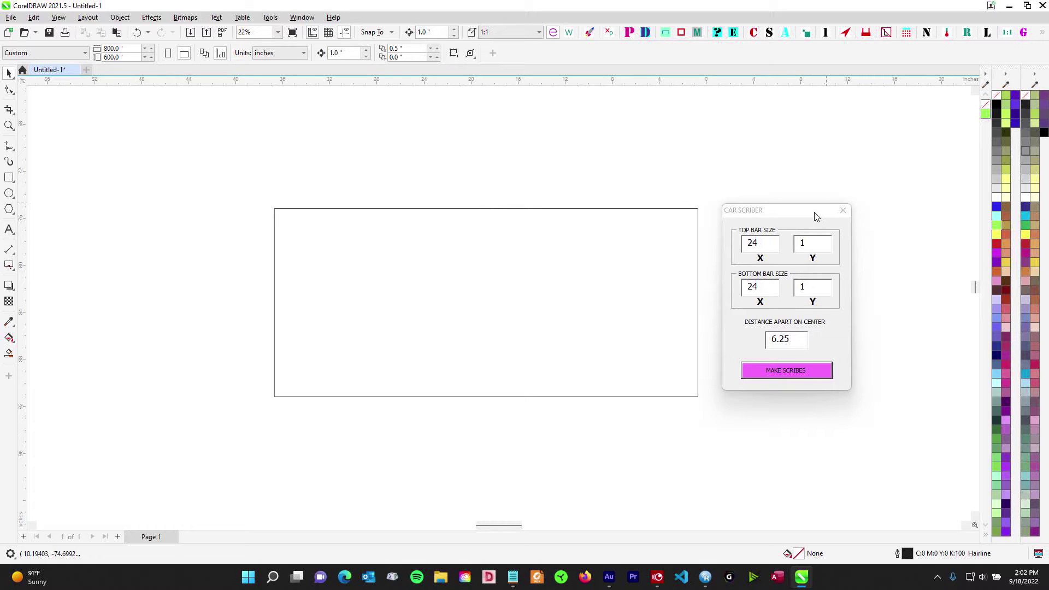
Step: Reposition the Car Scriber dialog beside the large rectangle and leave the rectangle unselected
mouse_move(817, 214)
left_mouse_down()
mouse_move(607, 222)
mouse_move(541, 192)
mouse_move(487, 184)
mouse_move(759, 188)
mouse_move(532, 170)
mouse_move(516, 194)
mouse_move(771, 189)
mouse_move(452, 194)
mouse_move(472, 220)
mouse_move(474, 186)
mouse_move(489, 204)
mouse_move(527, 200)
mouse_move(495, 194)
mouse_move(833, 239)
mouse_move(828, 229)
left_mouse_up()
left_click_drag(238, 155, 786, 494)
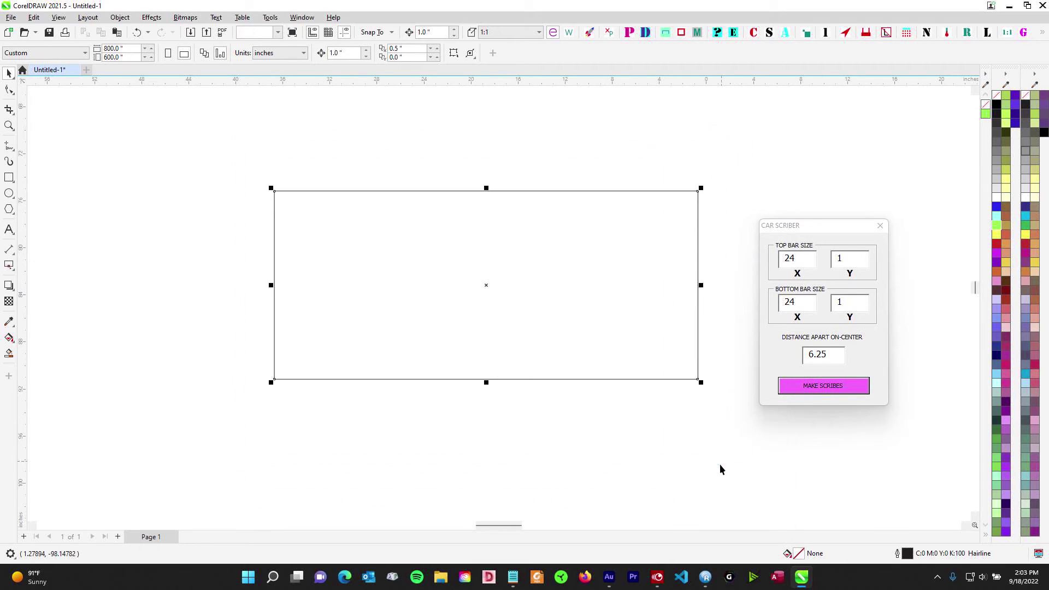
left_click_drag(835, 228, 811, 211)
left_click(729, 152)
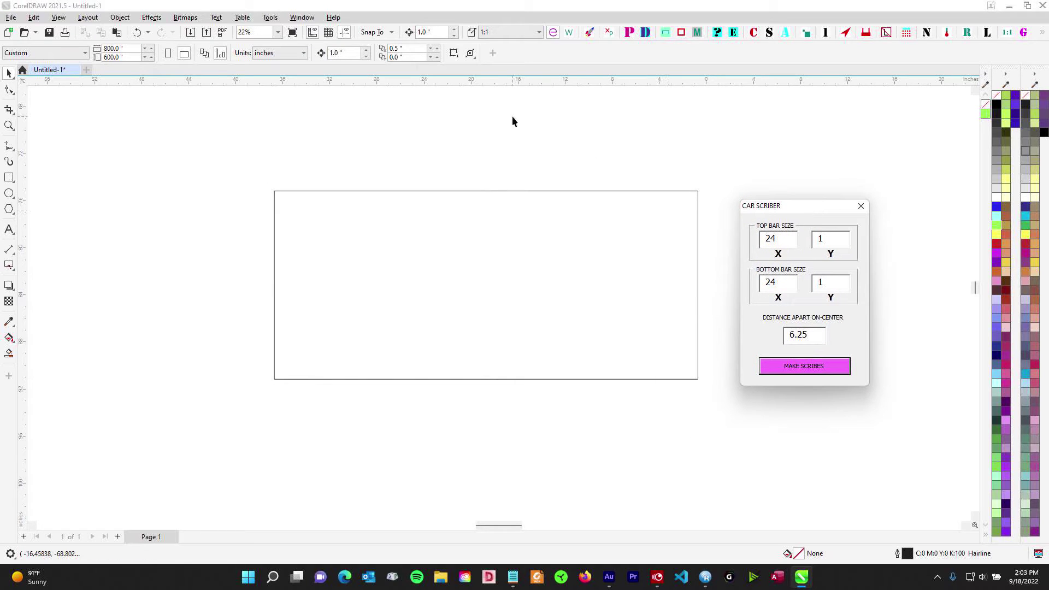
left_click(517, 145)
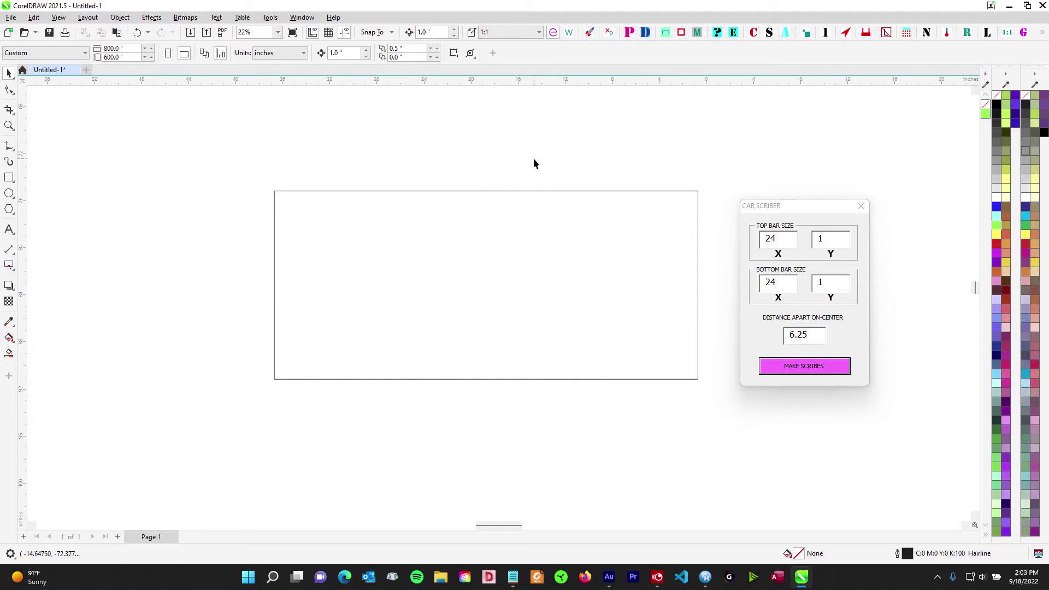
Step: Switch to File Explorer and open the JohnGScribes folder on the ENFAIN (H:) drive
left_click(441, 579)
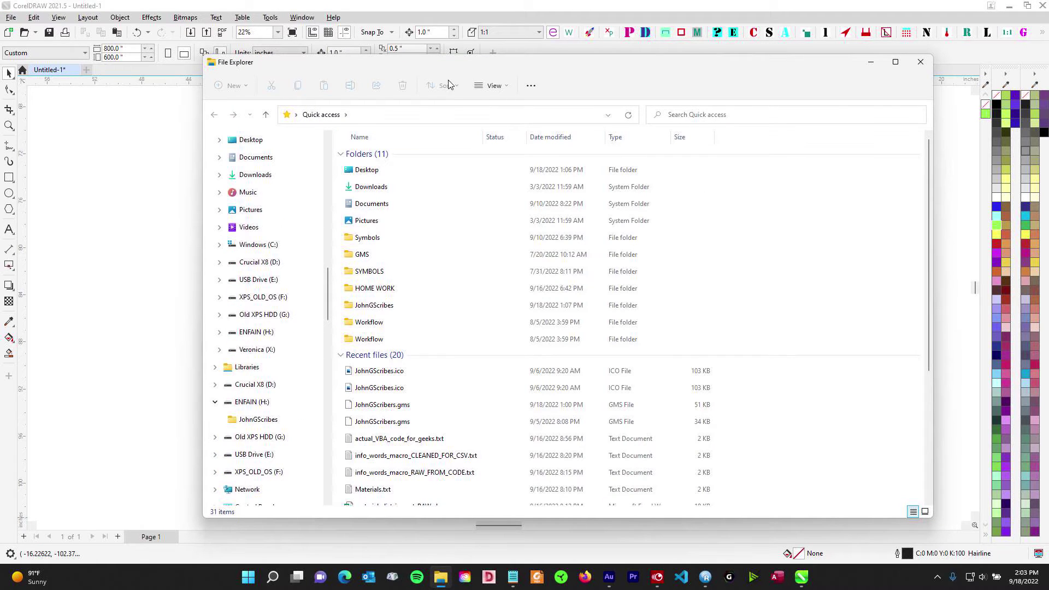
left_click(281, 334)
left_click(384, 158)
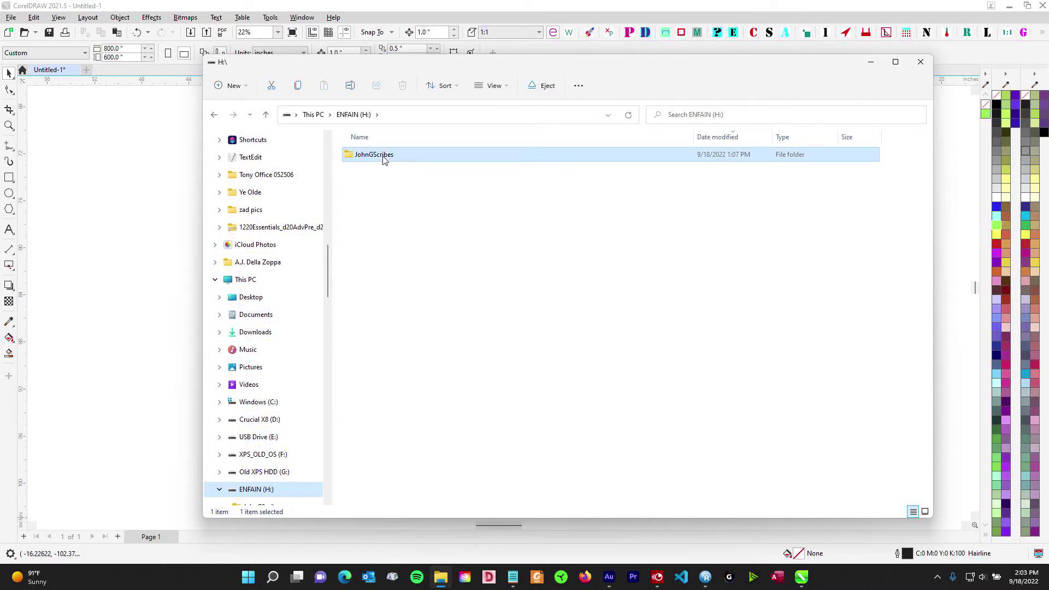
double_click(383, 158)
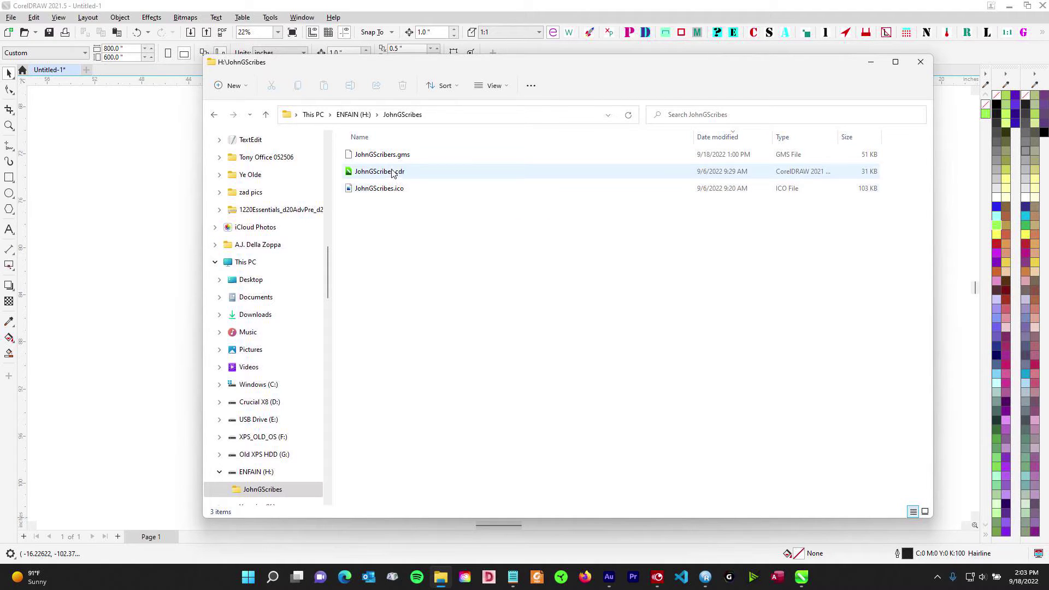
Step: Preview the JohnGScribes.ico image from the macro folder, close the preview and switch back to CorelDRAW
left_click(411, 158)
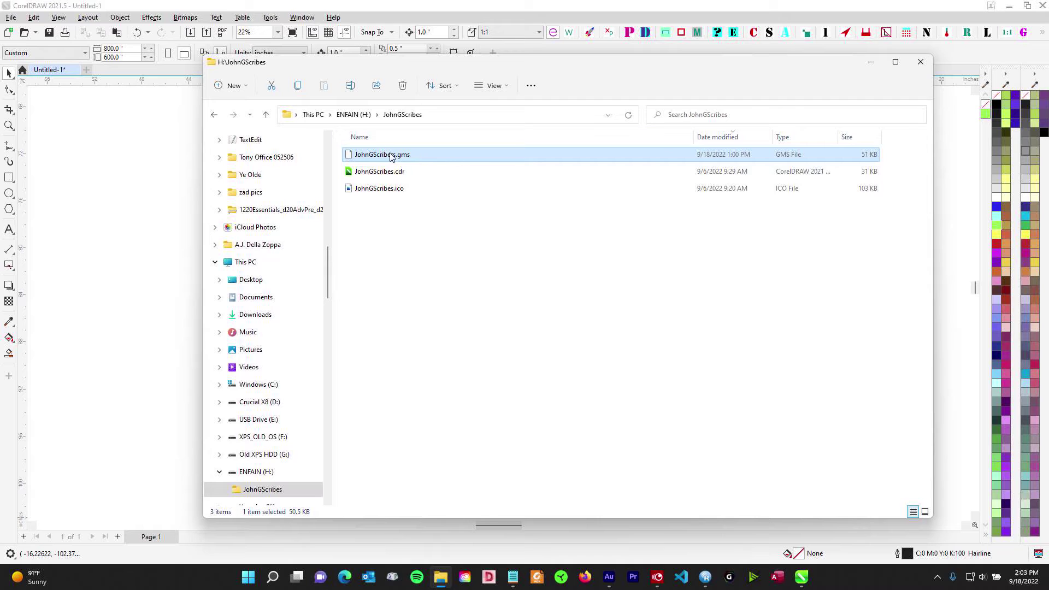
left_click(395, 190)
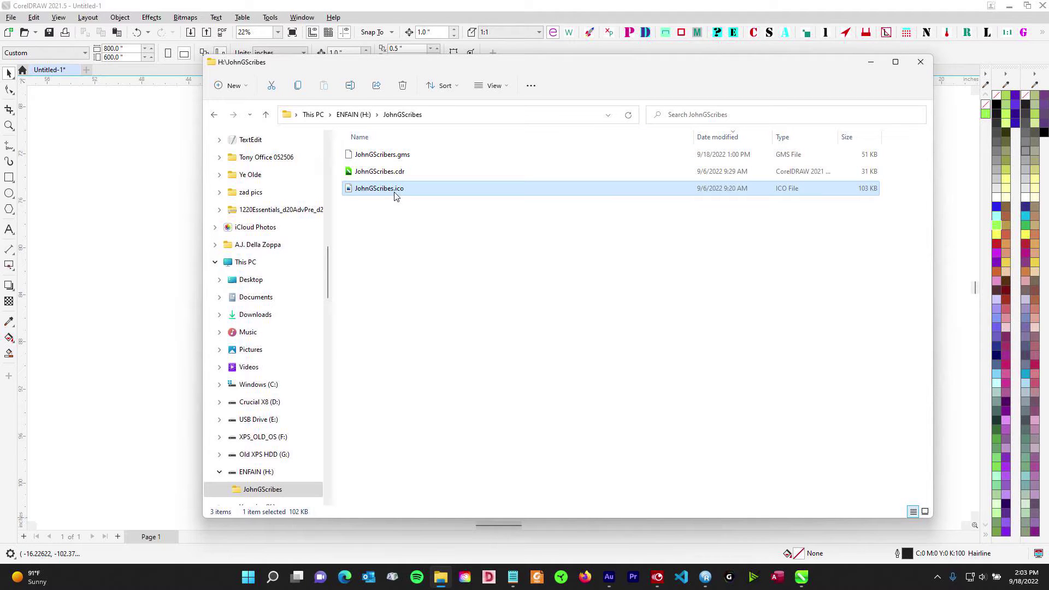
double_click(417, 193)
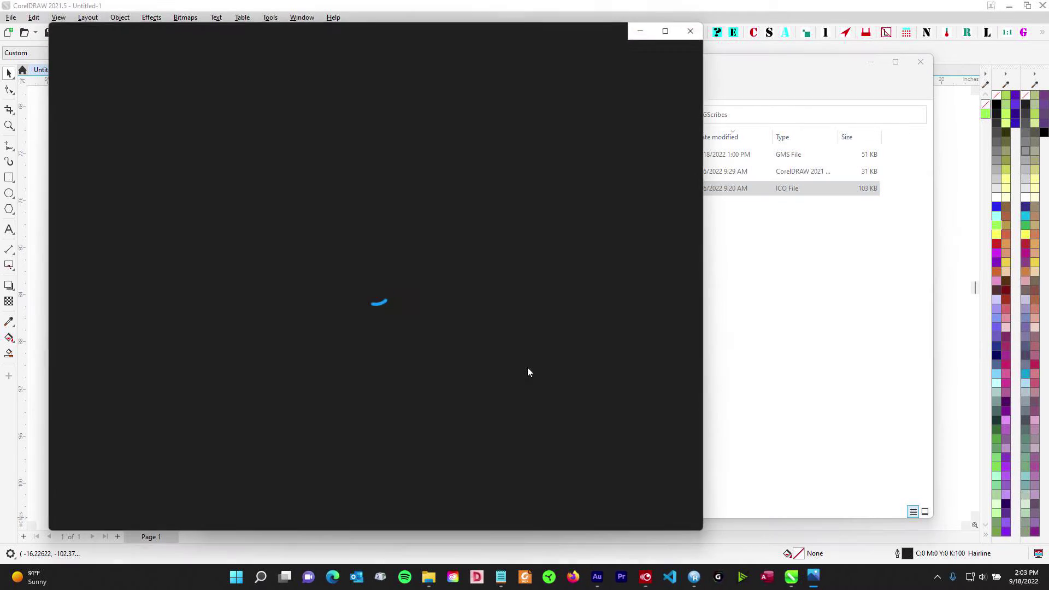
left_click(690, 31)
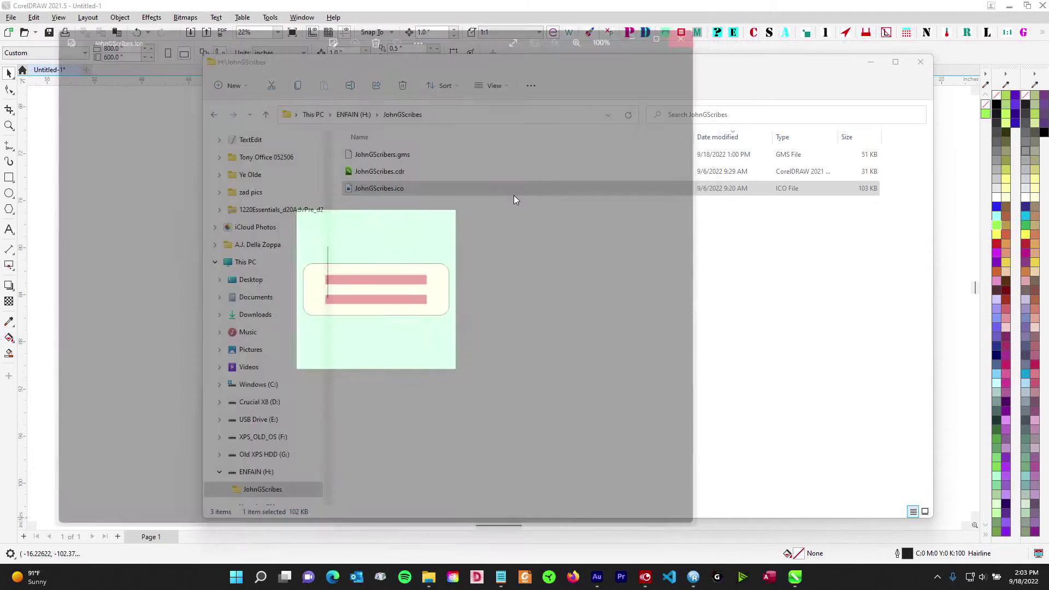
left_click(629, 14)
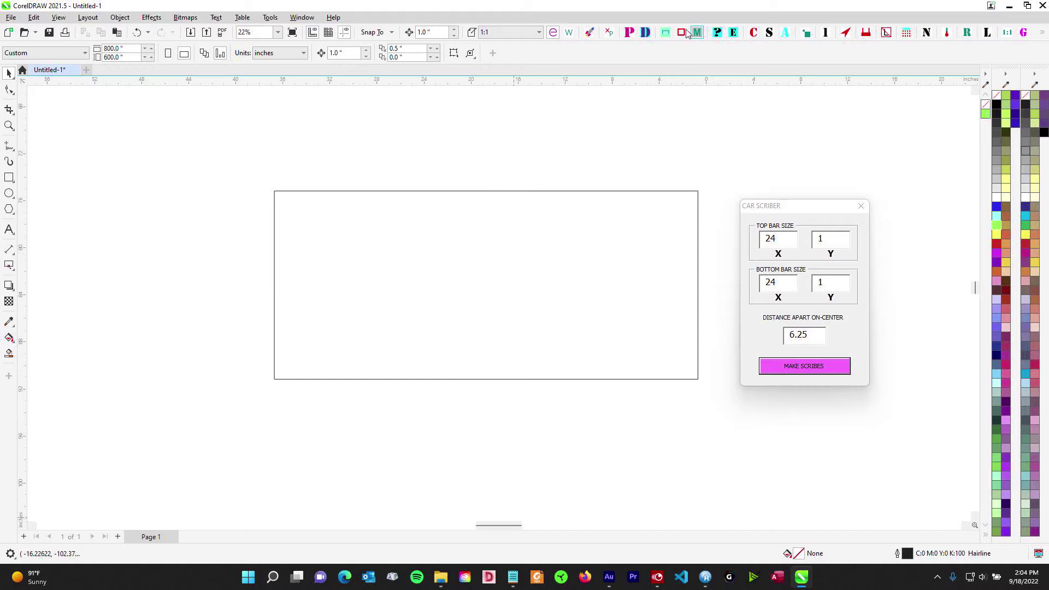
Step: Launch the macro that shows the Launch Pad and Rectangler dialogs, and close both dialogs
left_click(589, 33)
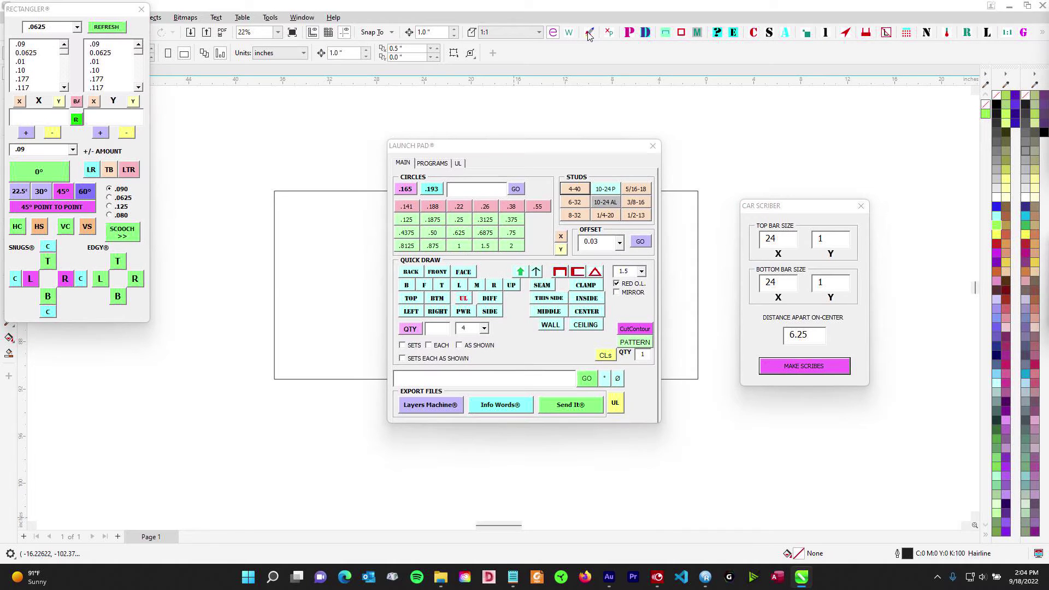
left_click(558, 140)
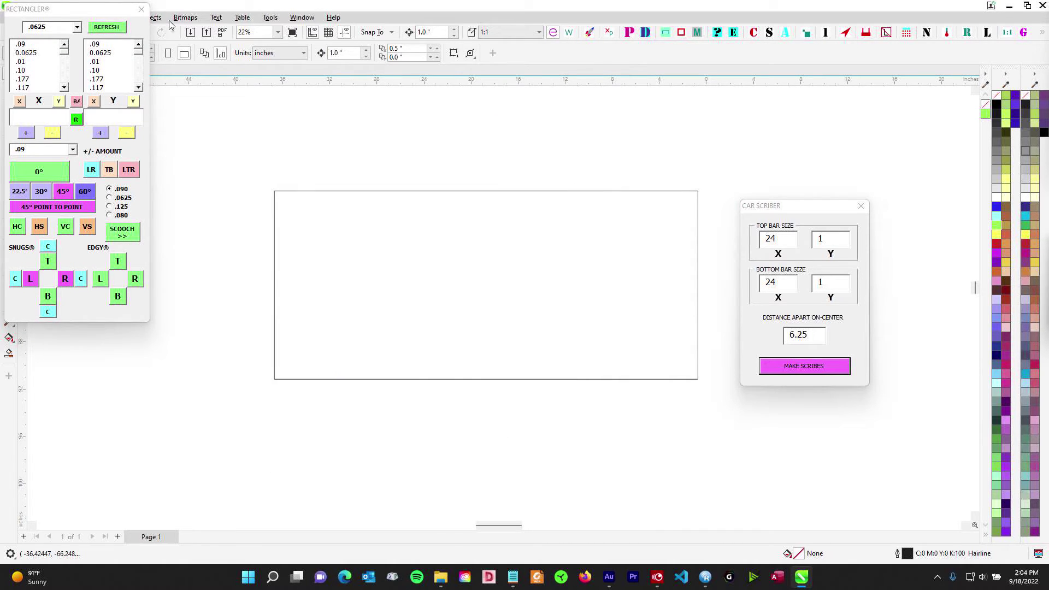
left_click(141, 10)
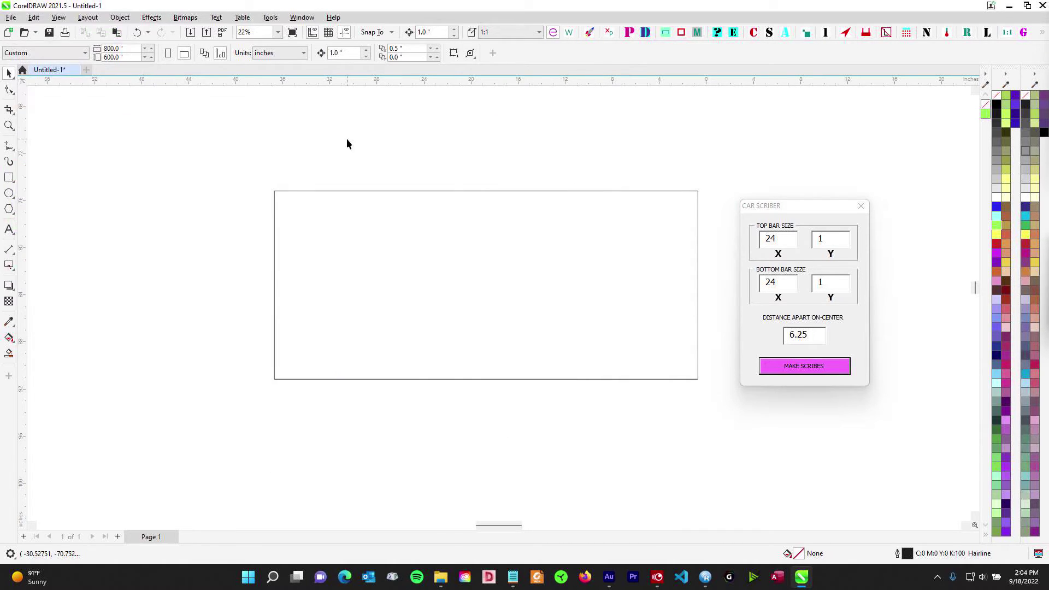
Step: Switch to File Explorer and open the Windows (C:) drive in a new window
left_click(441, 576)
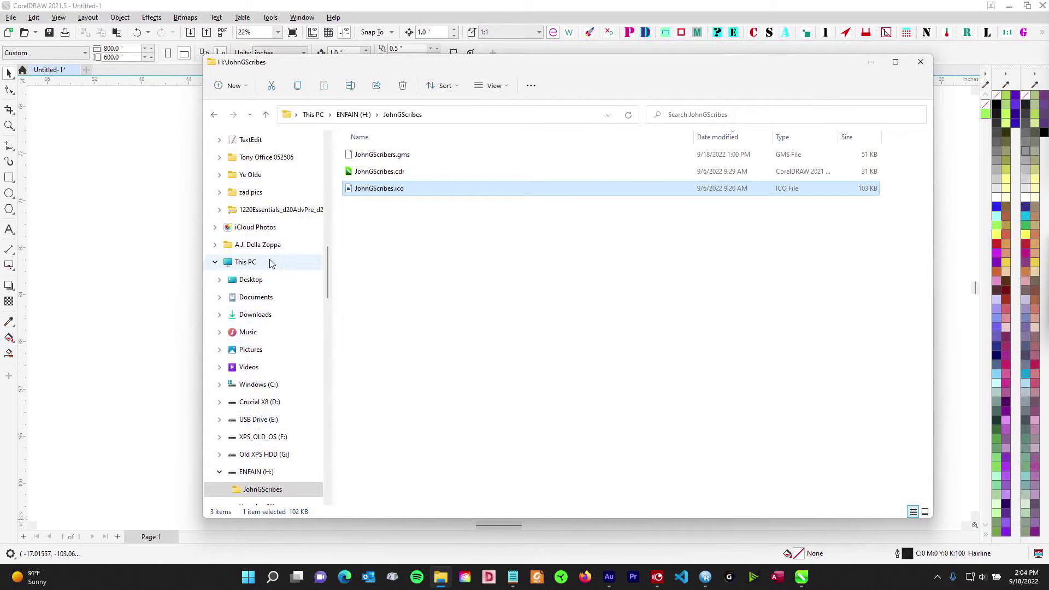
right_click(267, 386)
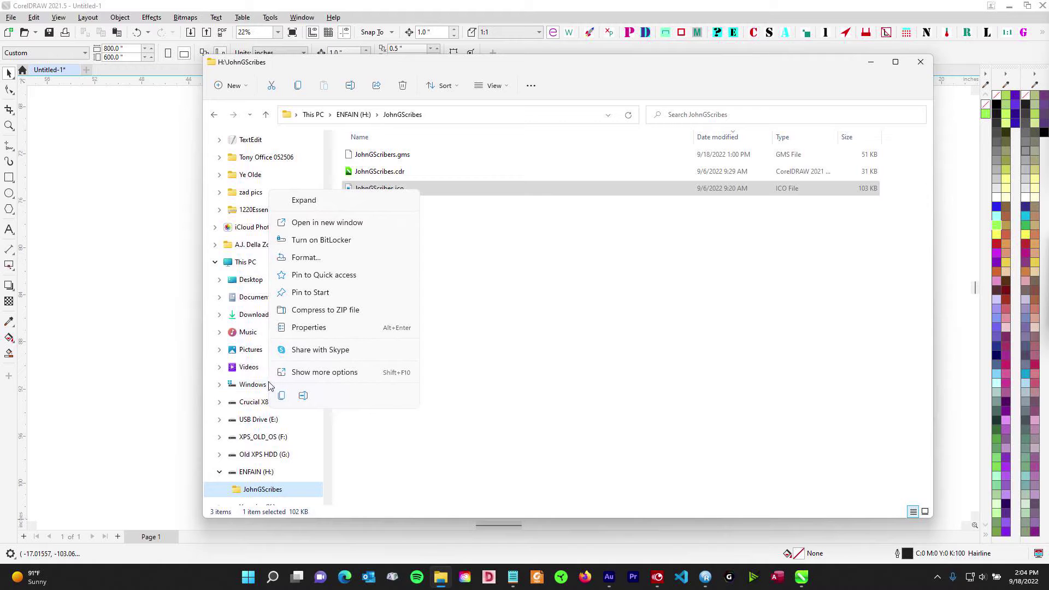
left_click(347, 223)
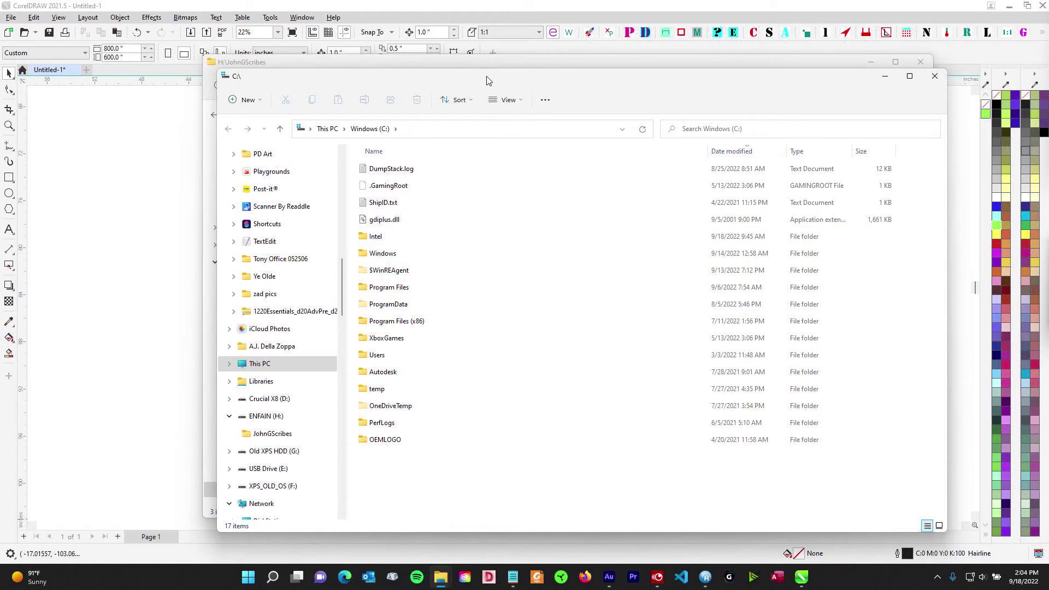
mouse_move(499, 83)
left_mouse_down()
mouse_move(562, 180)
mouse_move(644, 188)
mouse_move(650, 176)
mouse_move(387, 166)
mouse_move(402, 71)
mouse_move(495, 72)
left_mouse_up()
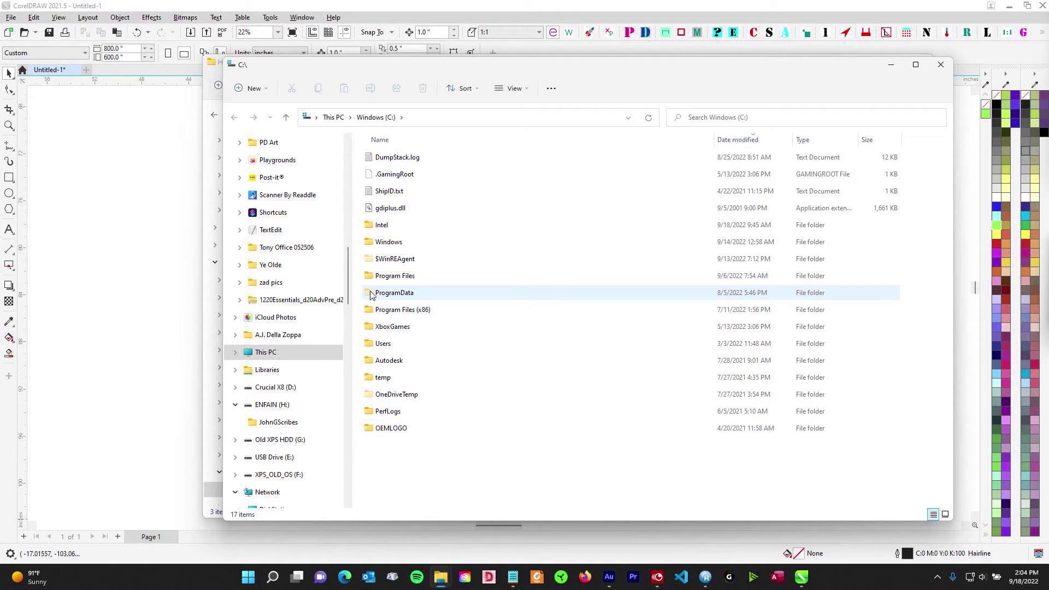
Step: Browse through Users and the user's profile folder to AppData\Roaming\Corel
double_click(392, 344)
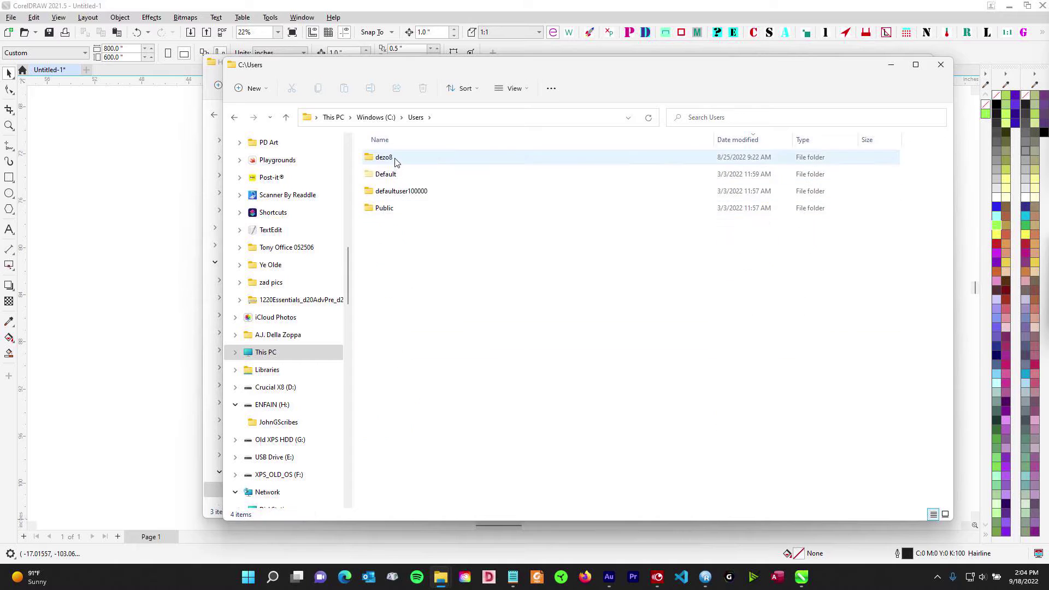
double_click(384, 157)
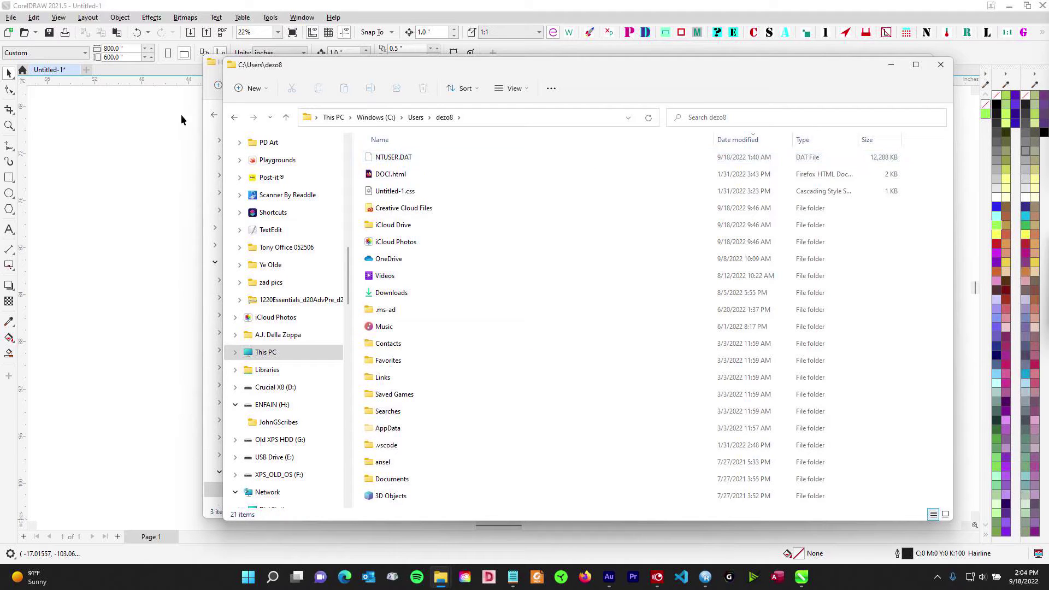
left_click(234, 117)
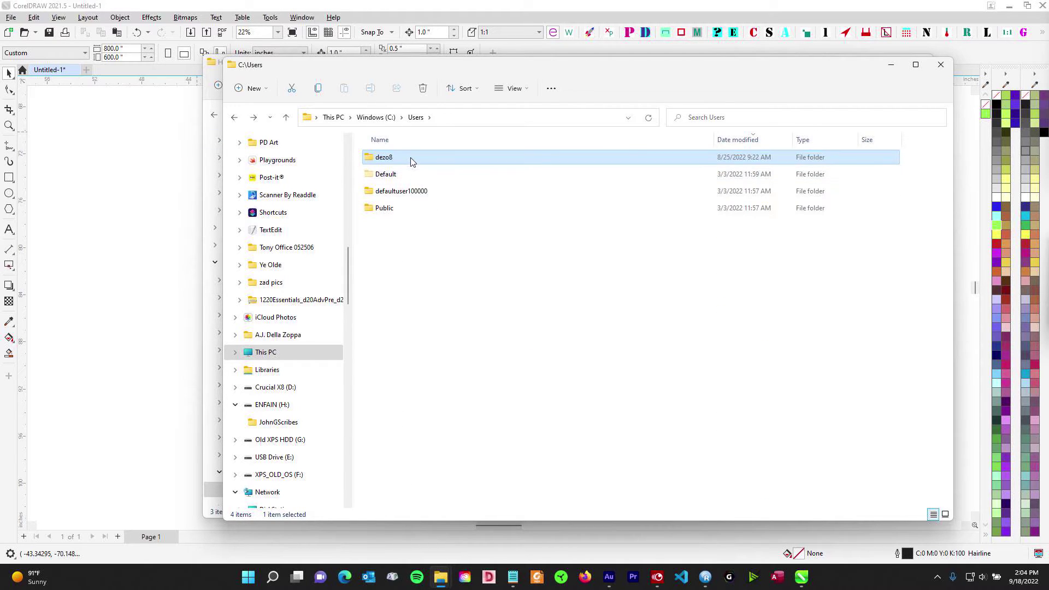
double_click(411, 159)
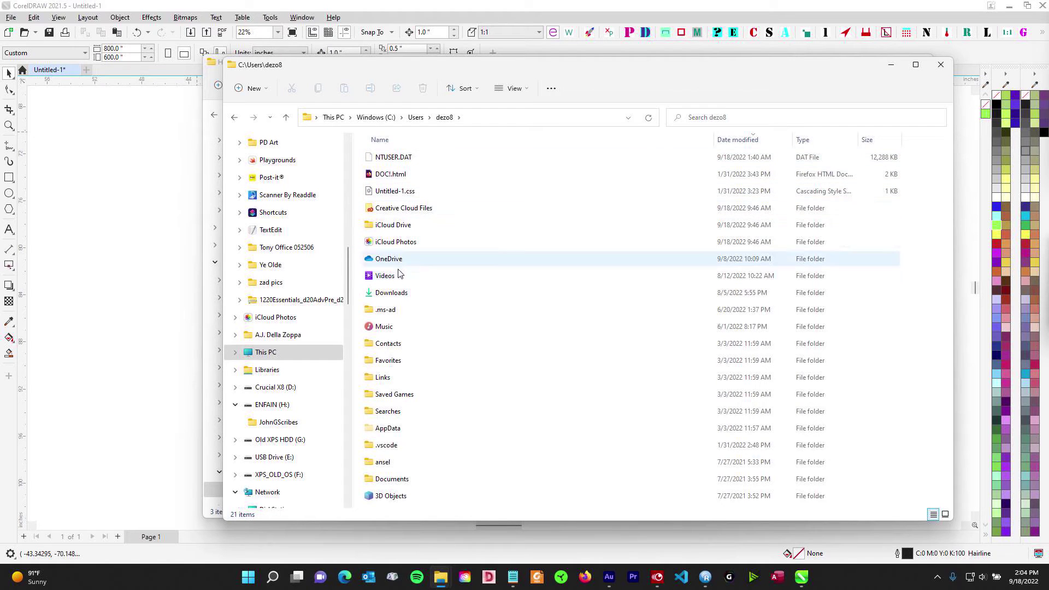
left_click(412, 431)
double_click(412, 431)
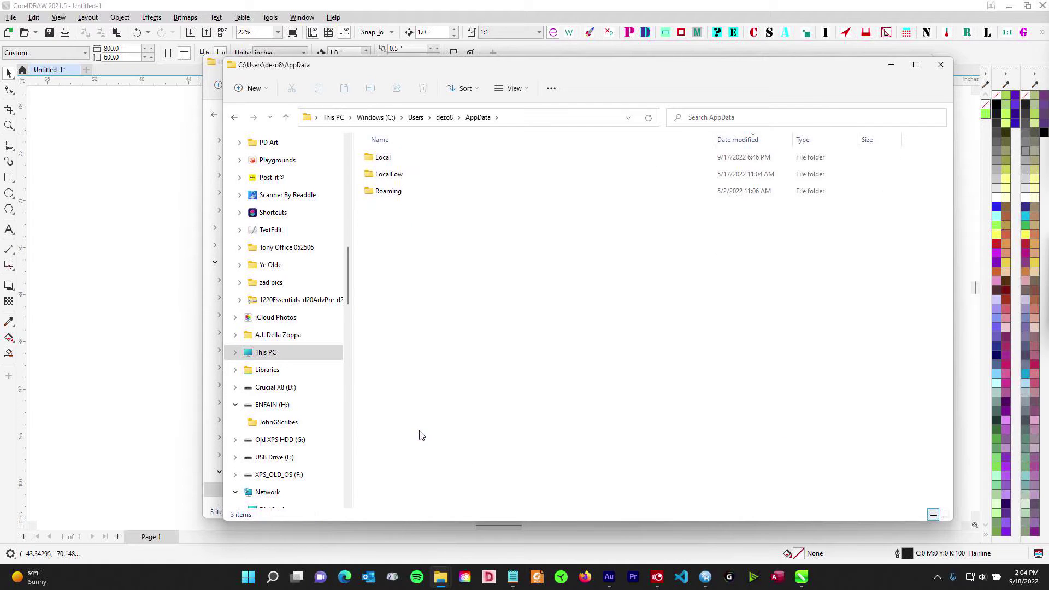
double_click(411, 190)
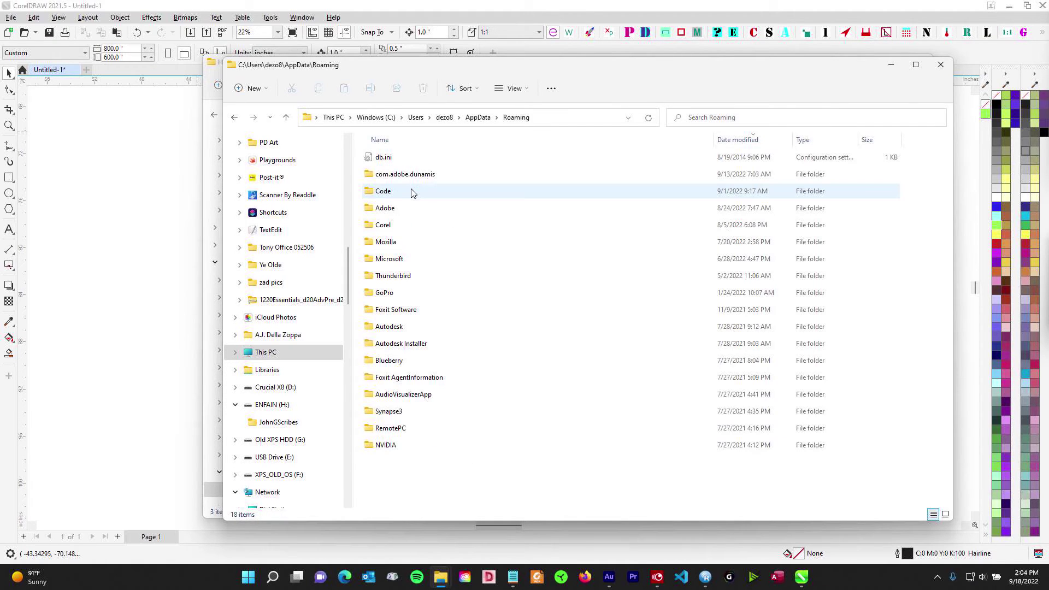
double_click(431, 229)
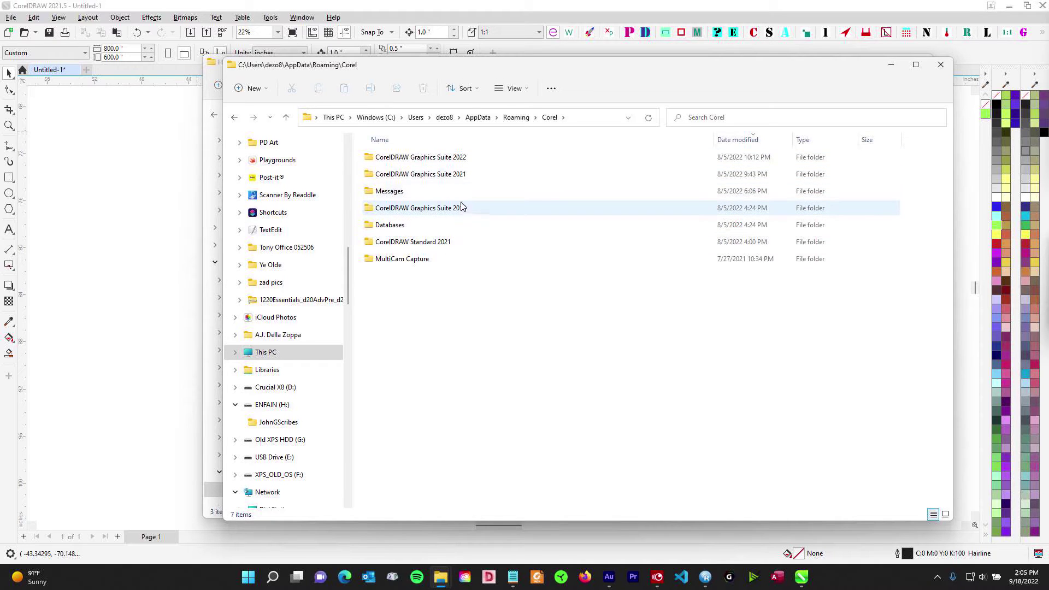
Step: Open the GMS folder under CorelDRAW Graphics Suite 2021\Draw and look through its files and subfolders
mouse_move(472, 178)
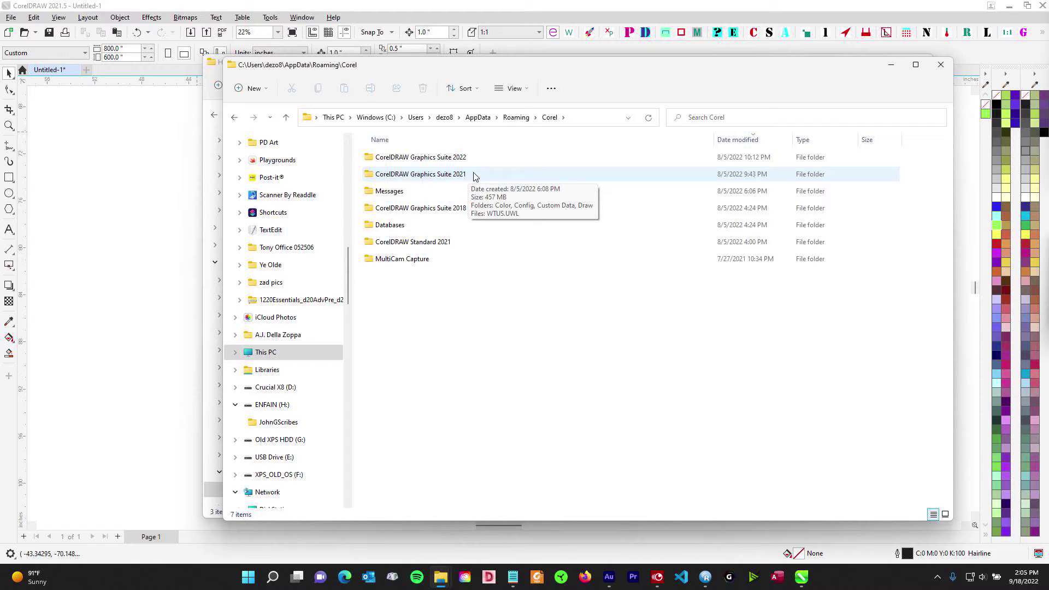
double_click(473, 175)
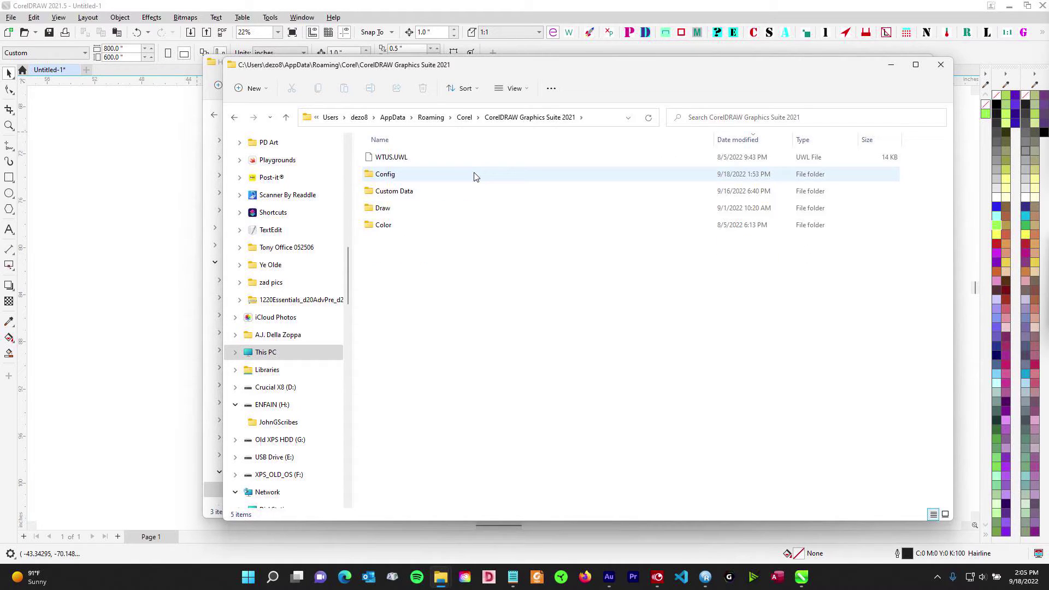
double_click(398, 207)
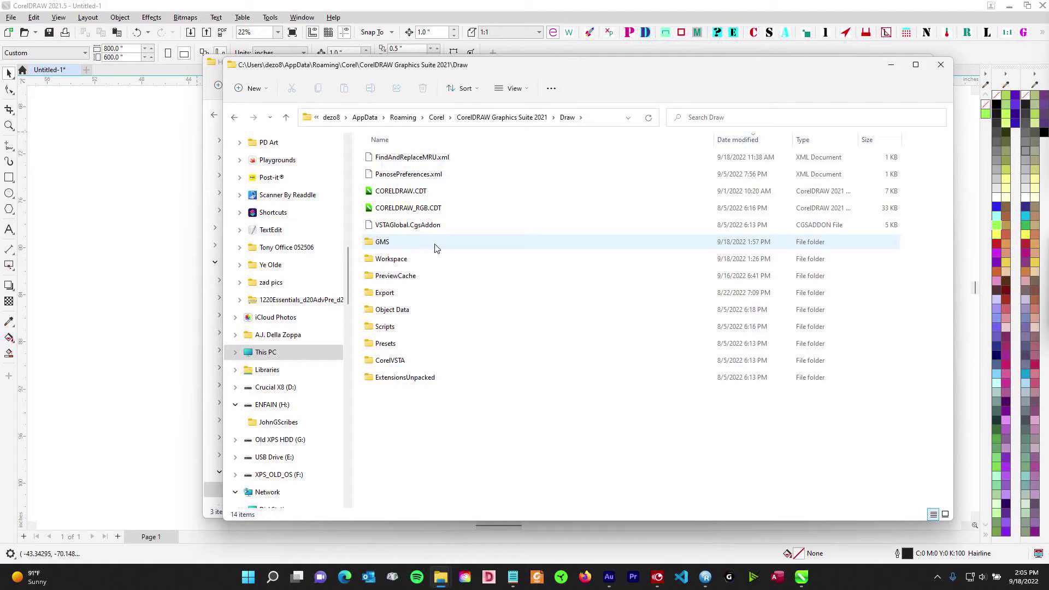
mouse_move(437, 247)
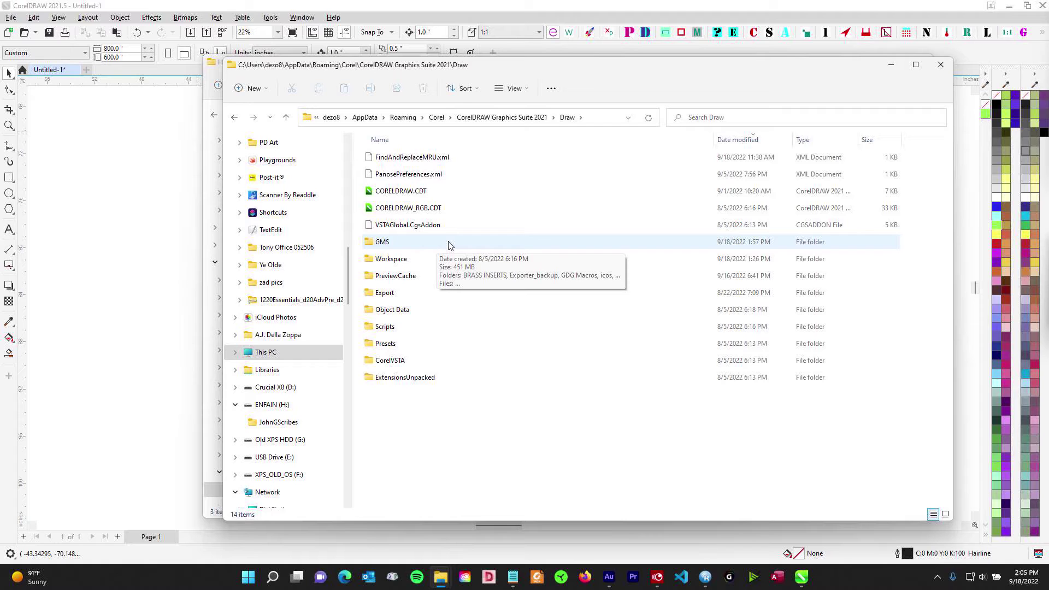
left_click(460, 244)
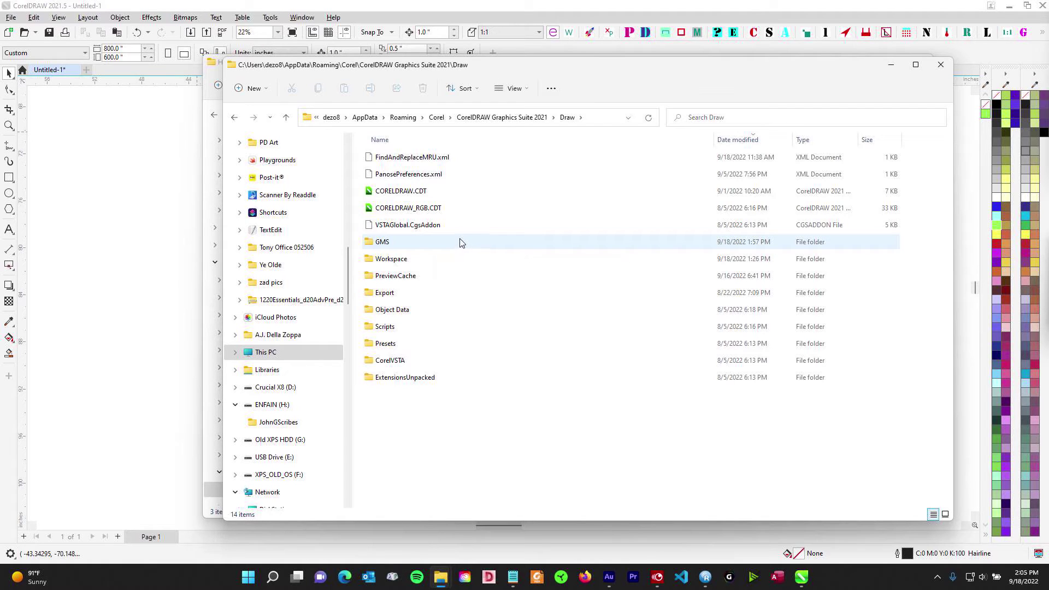
mouse_move(460, 243)
mouse_move(395, 247)
left_click(377, 246)
mouse_move(380, 246)
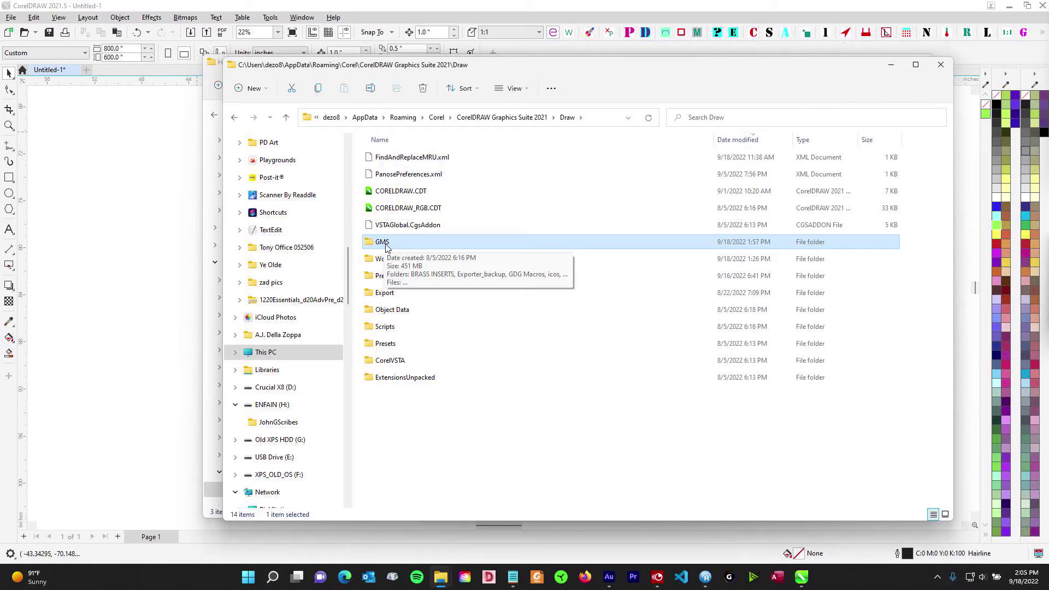
double_click(414, 243)
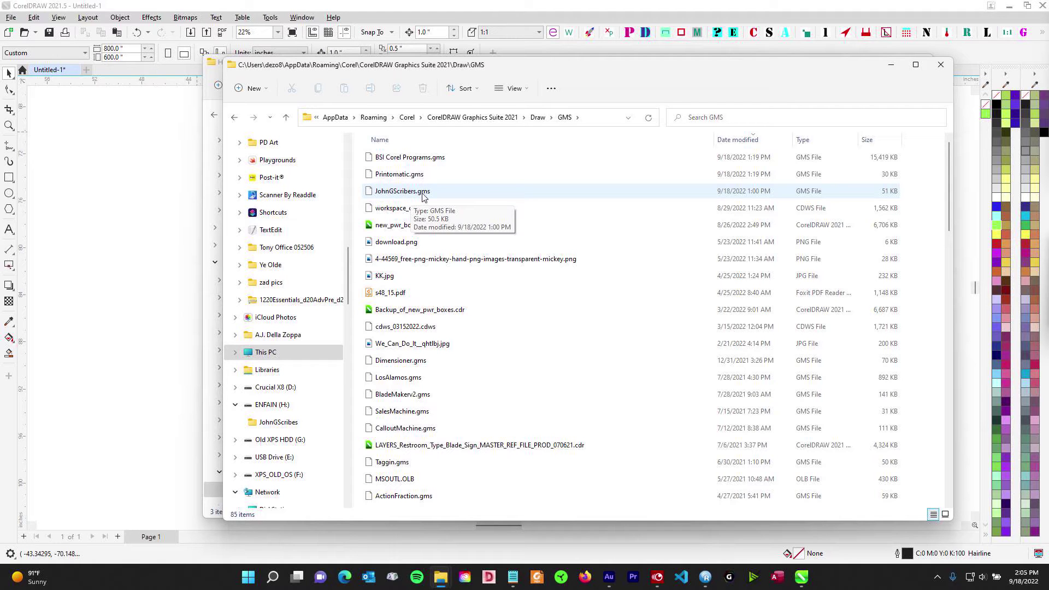
scroll(481, 240, "down", 15)
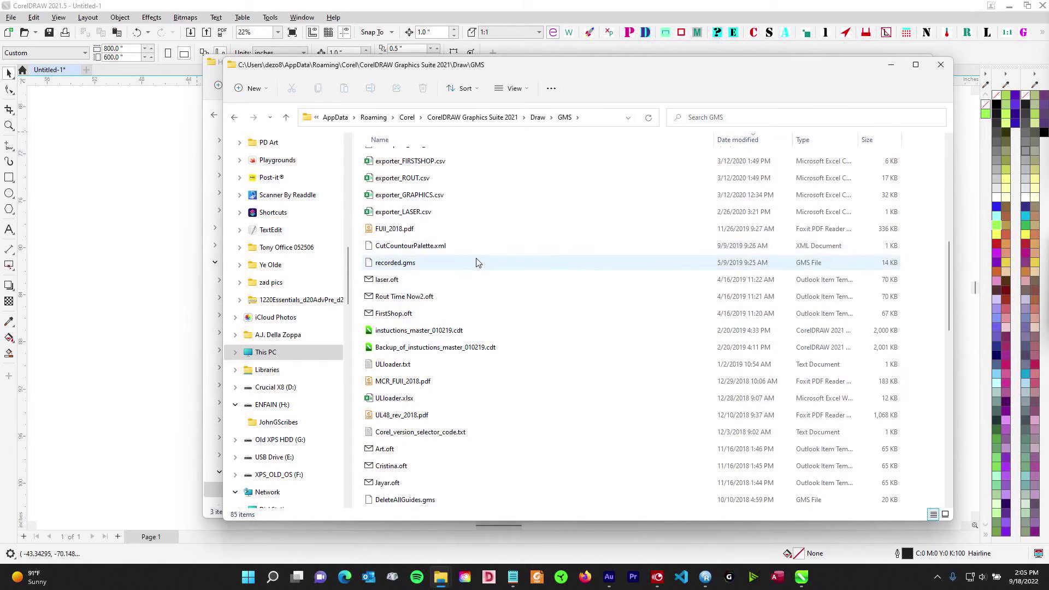
scroll(497, 247, "down", 6)
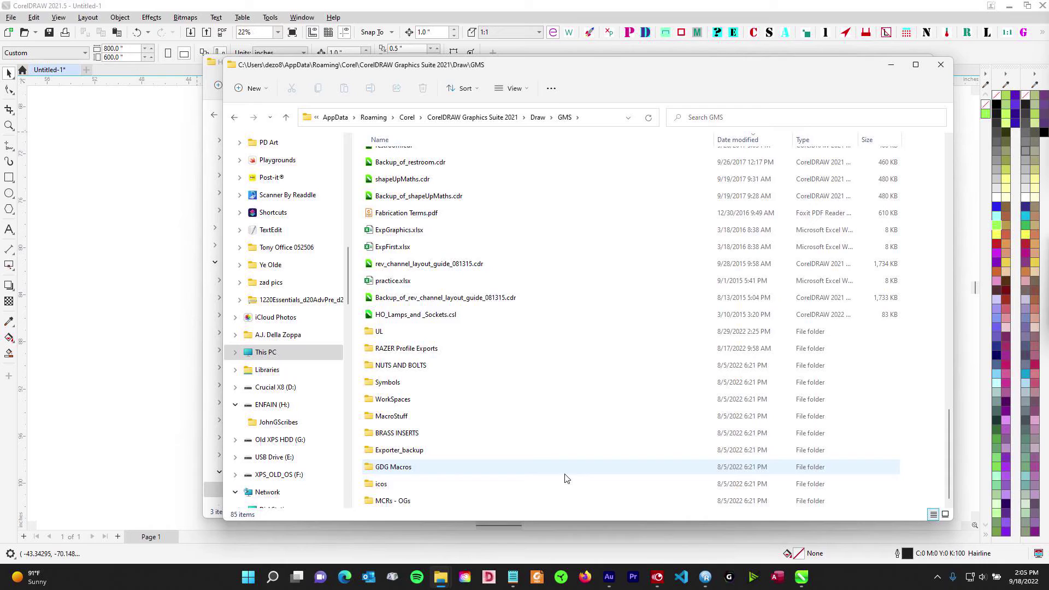
scroll(549, 412, "up", 8)
scroll(549, 412, "up", 15)
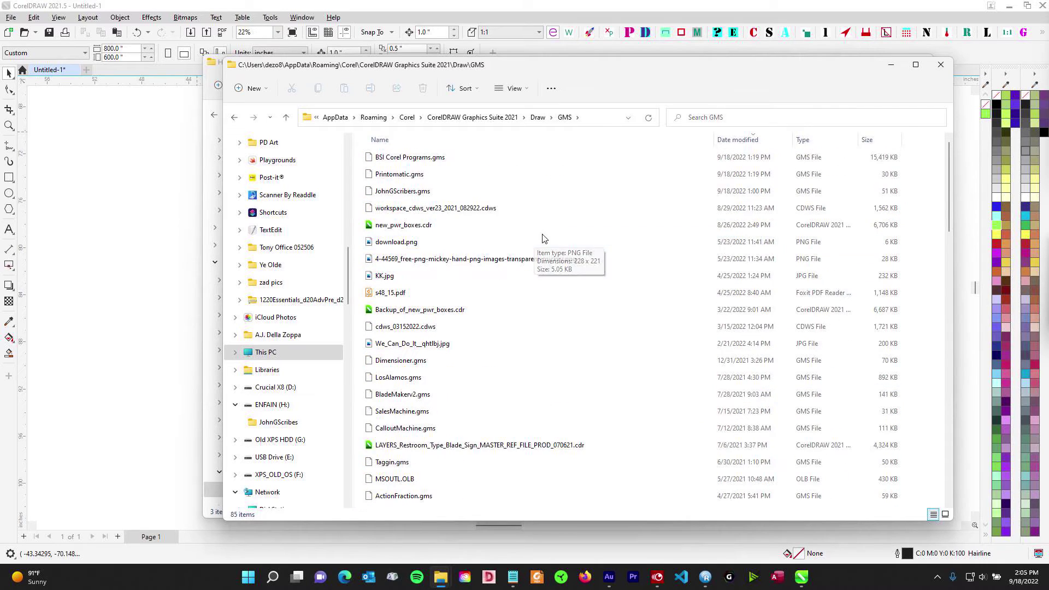
Step: Offset the two File Explorer windows and compare JohnGScribers.gms in the H:\JohnGScribes folder with the files in the GMS folder
left_click_drag(578, 67, 572, 187)
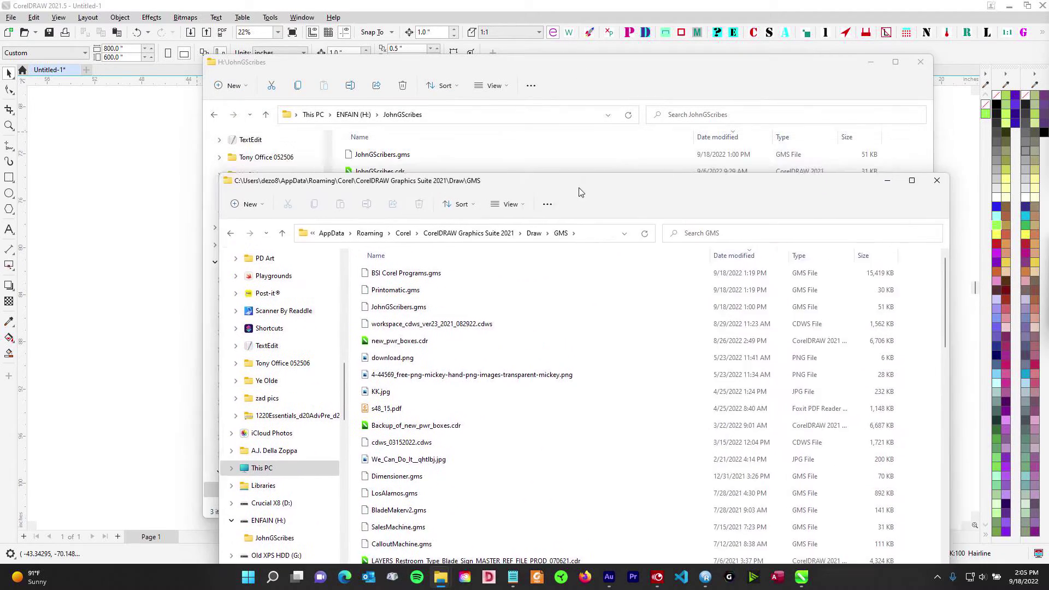
left_click(407, 154)
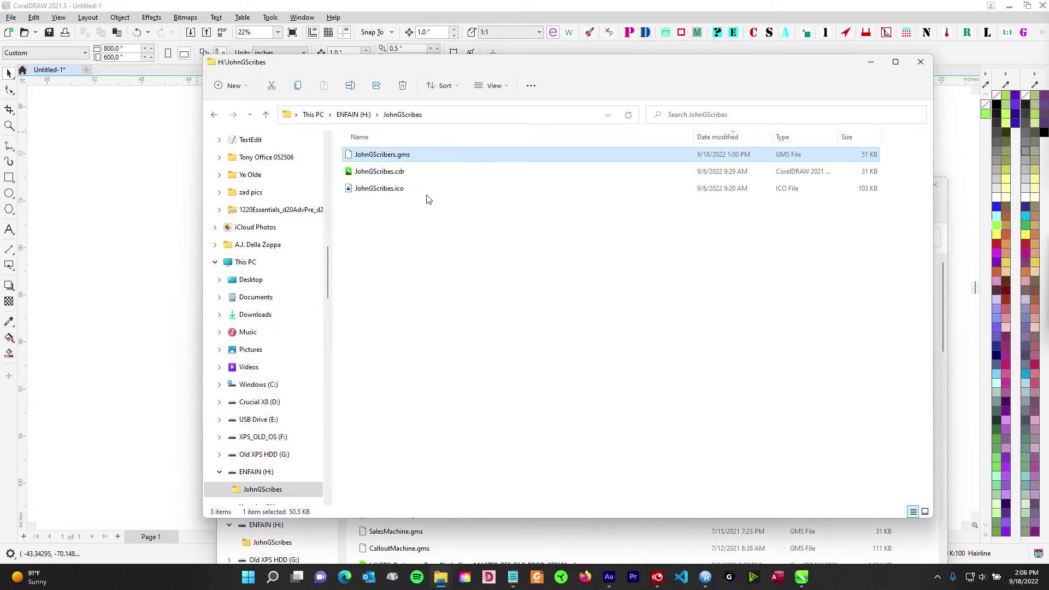
left_click(637, 531)
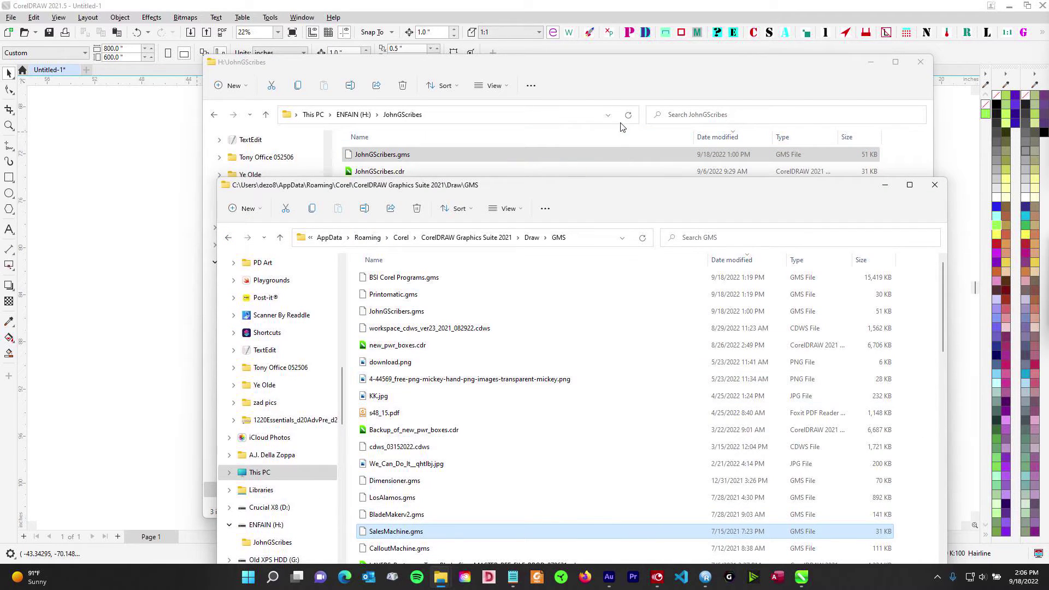
left_click_drag(629, 69, 629, 49)
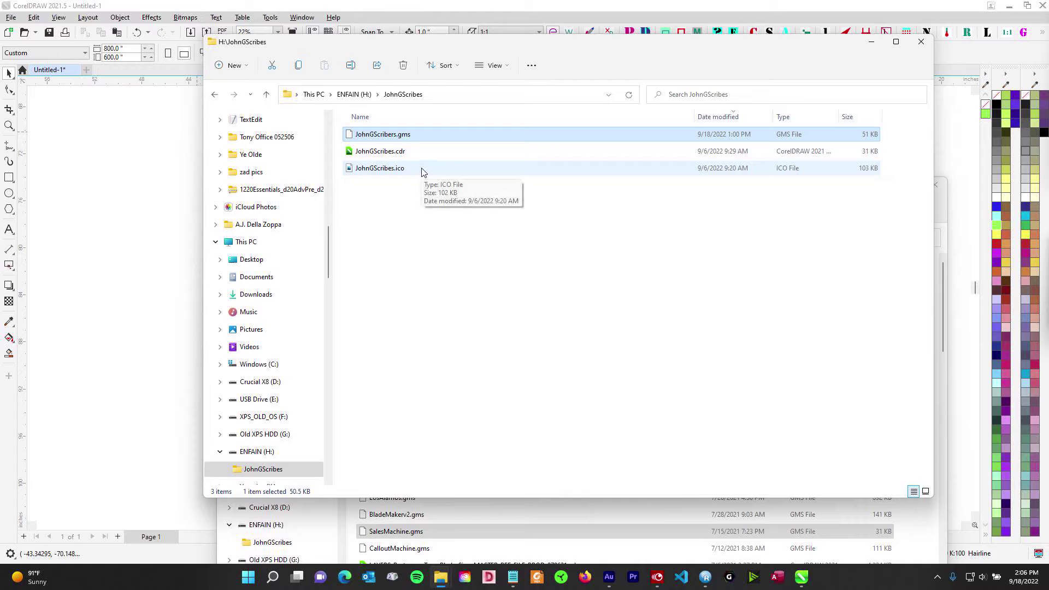
Step: Switch back to CorelDRAW, show the Car Scriber macro's dialog, move it clear of the rectangle, and close it
left_click(676, 32)
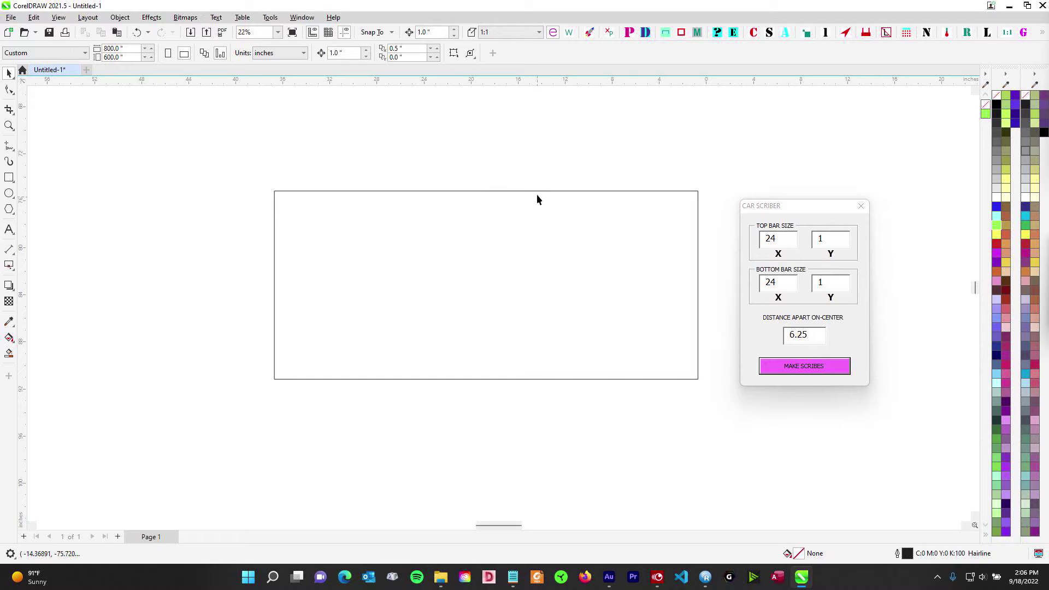
left_click_drag(803, 206, 900, 107)
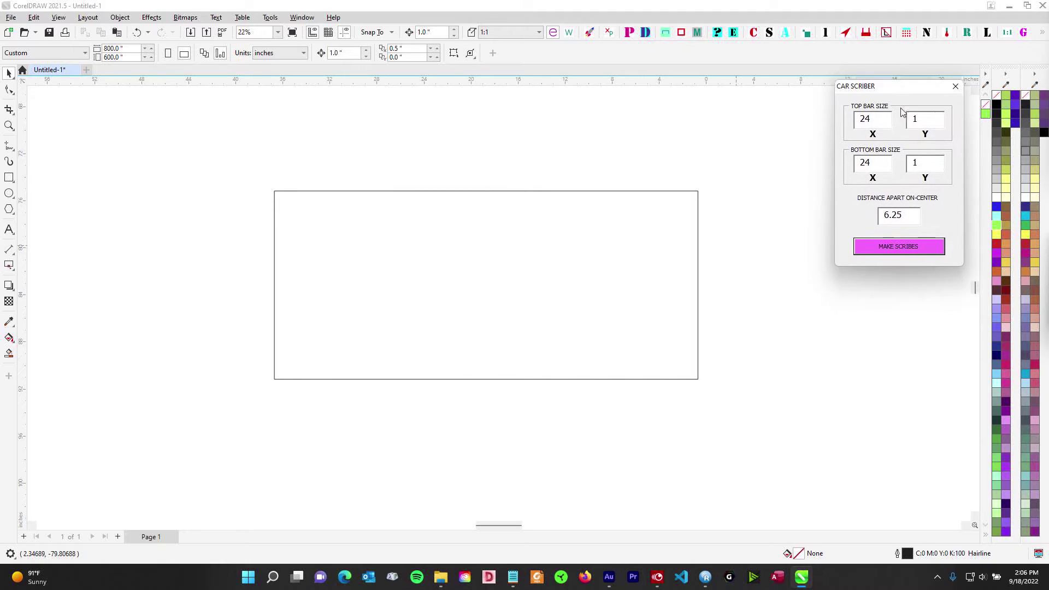
left_click(954, 123)
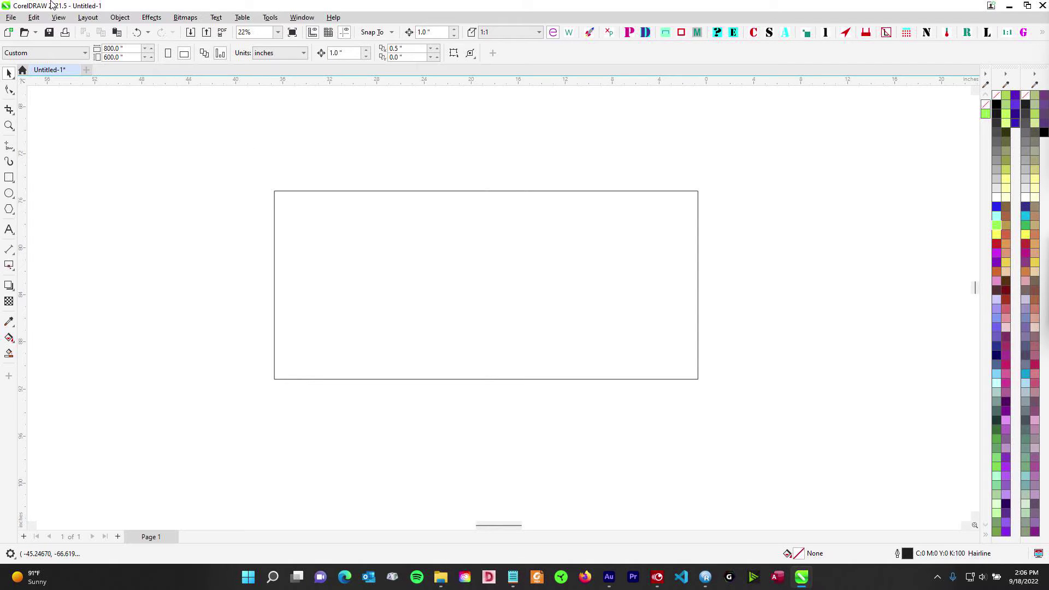
Step: Show the Scripts docker and place it floating over the rectangle with the start of its macro list in view
left_click(294, 18)
left_click(294, 18)
left_click(300, 20)
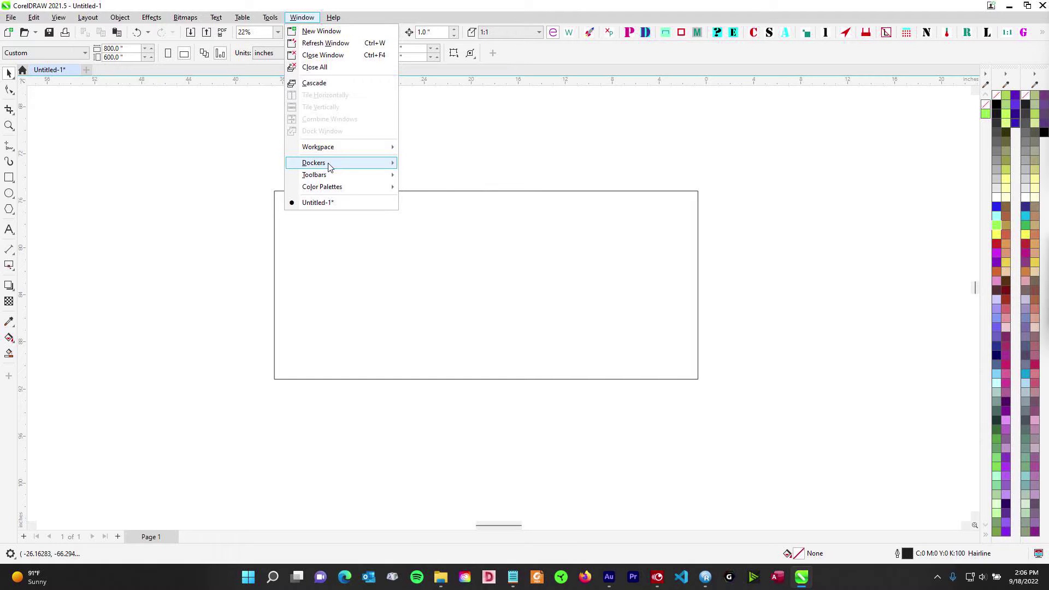
mouse_move(329, 166)
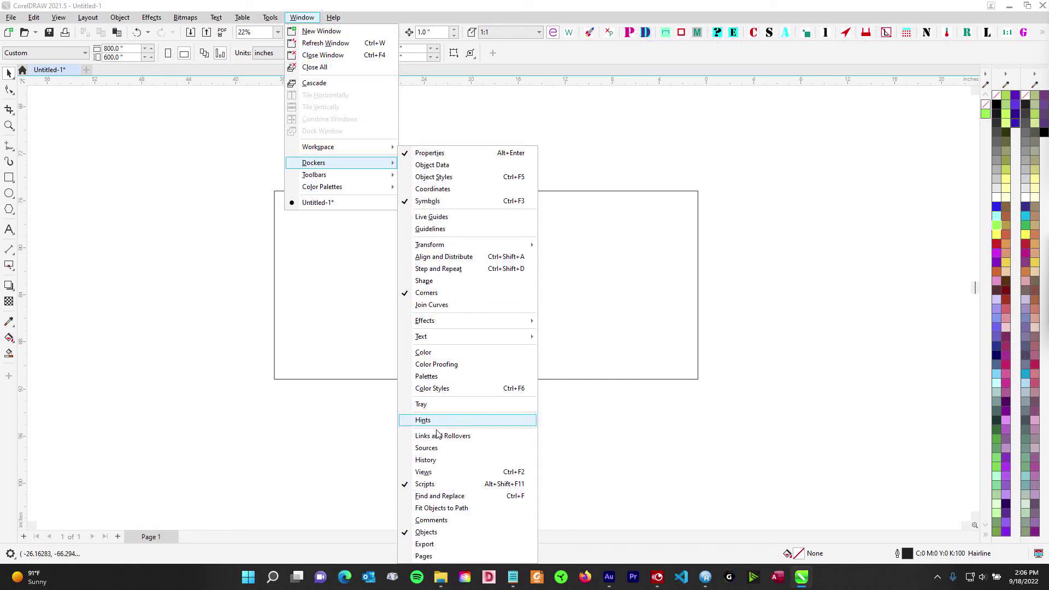
left_click(435, 484)
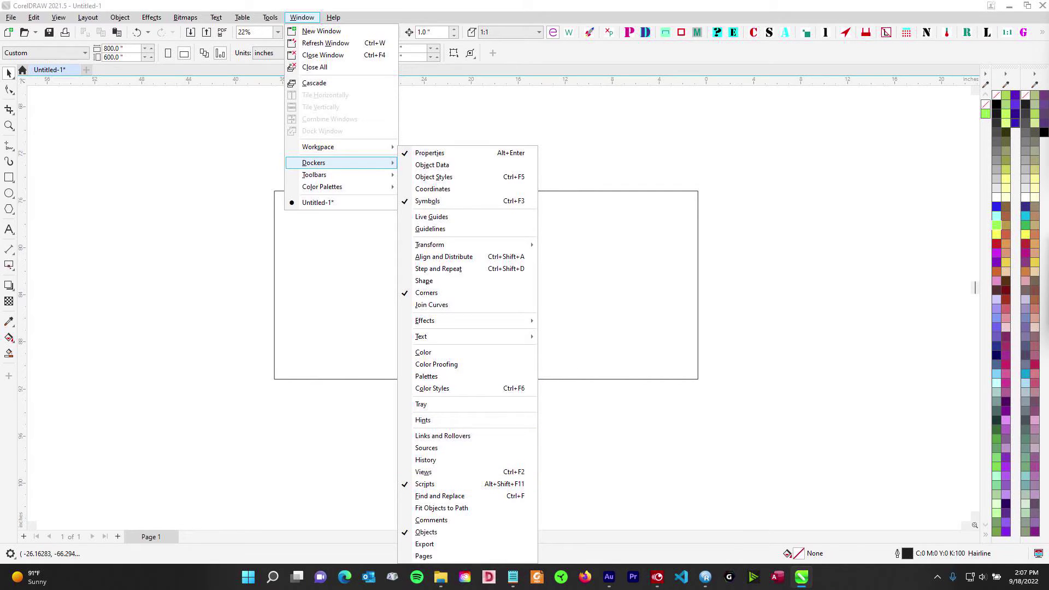
left_click_drag(874, 134, 717, 139)
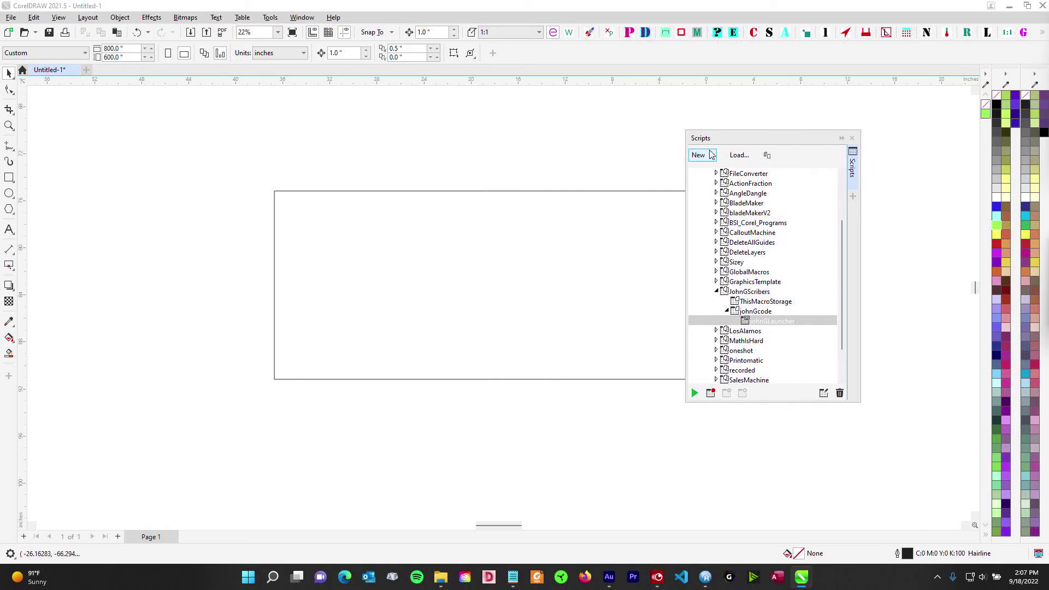
left_click(301, 17)
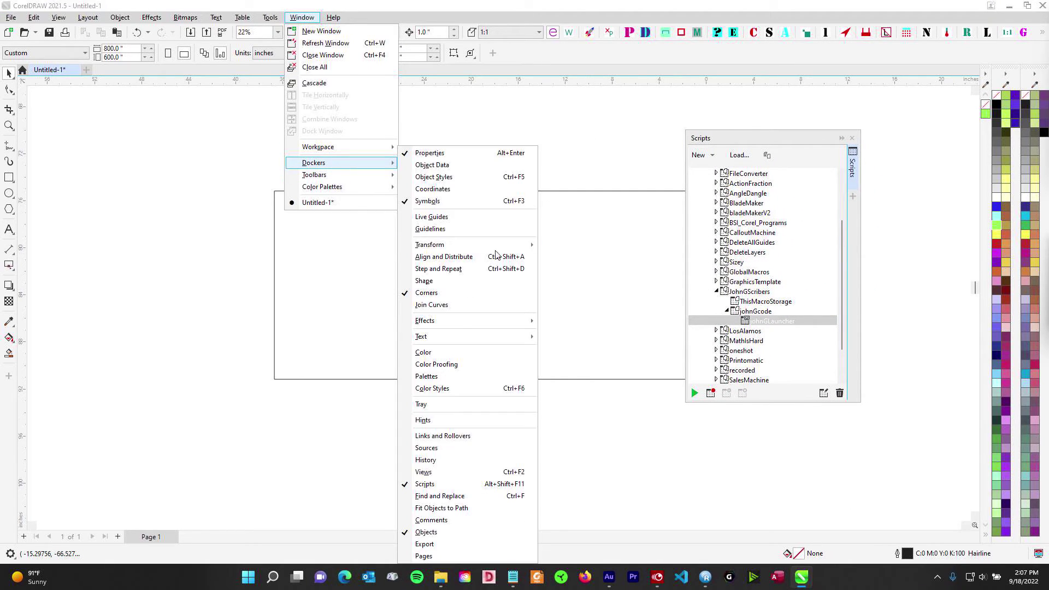
left_click(423, 484)
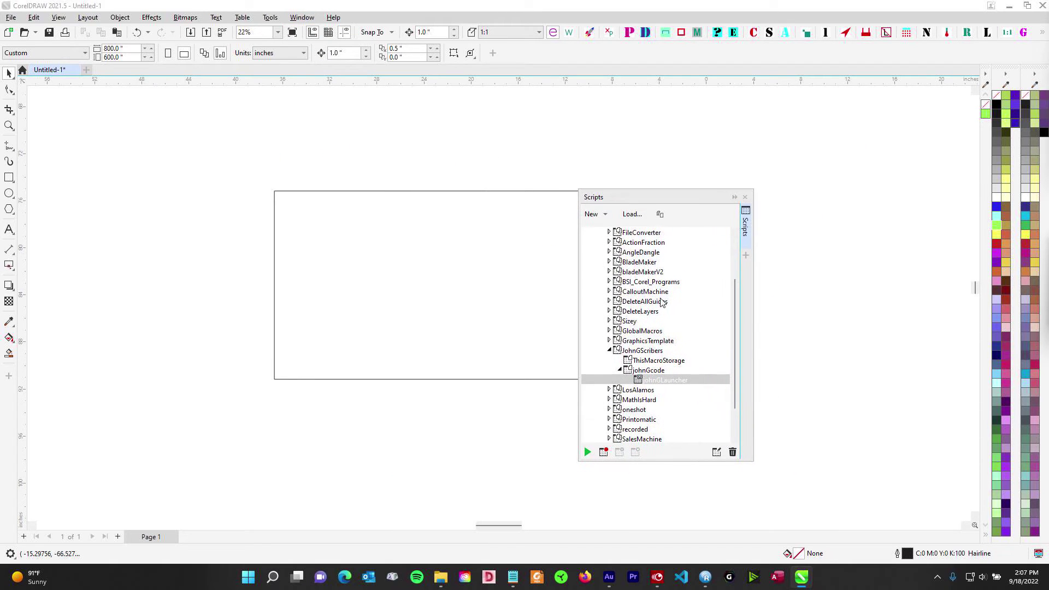
scroll(735, 307, "up", 3)
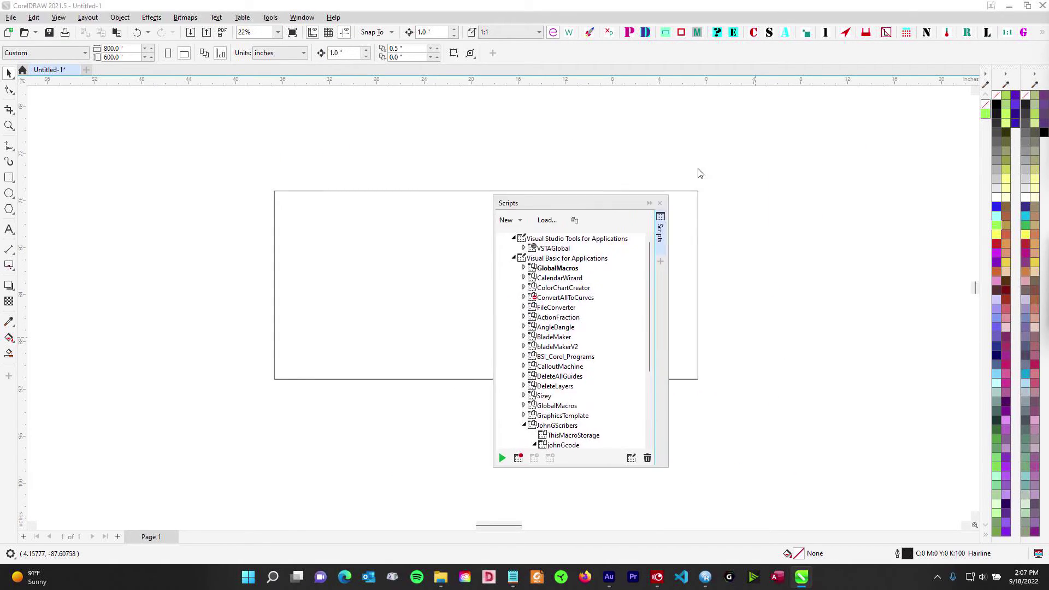
mouse_move(701, 173)
left_mouse_down()
mouse_move(961, 101)
mouse_move(991, 106)
mouse_move(977, 90)
mouse_move(991, 103)
mouse_move(988, 218)
mouse_move(983, 116)
mouse_move(736, 144)
mouse_move(947, 97)
mouse_move(976, 104)
mouse_move(549, 167)
mouse_move(424, 155)
mouse_move(470, 140)
left_mouse_up()
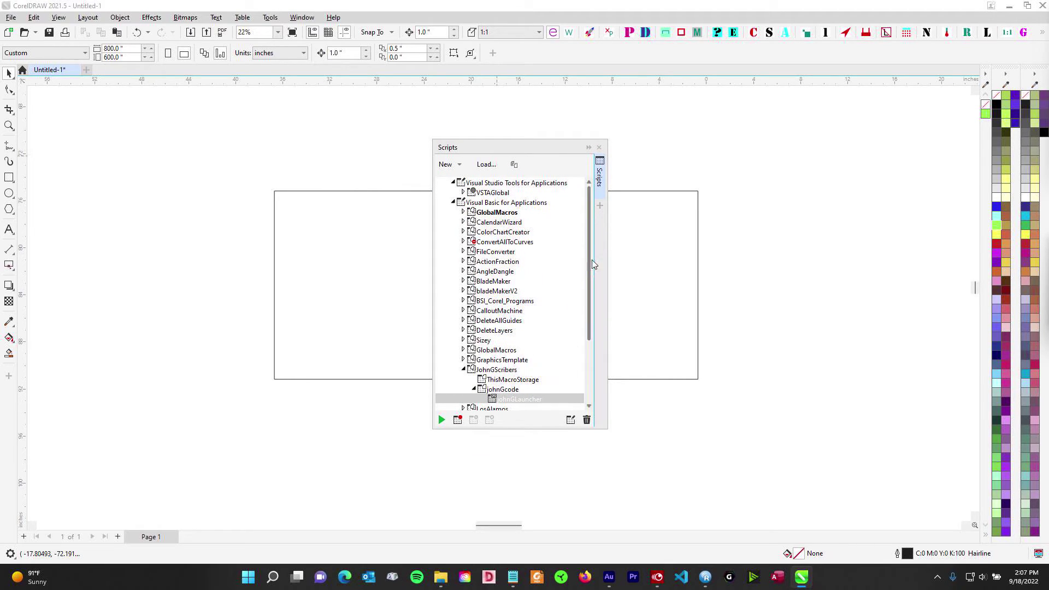
Step: Collapse the JohnGScribers project and look through the Visual Basic for Applications macro projects, including GlobalMacros, CalendarWizard and ColorChartCreator
left_click(465, 372)
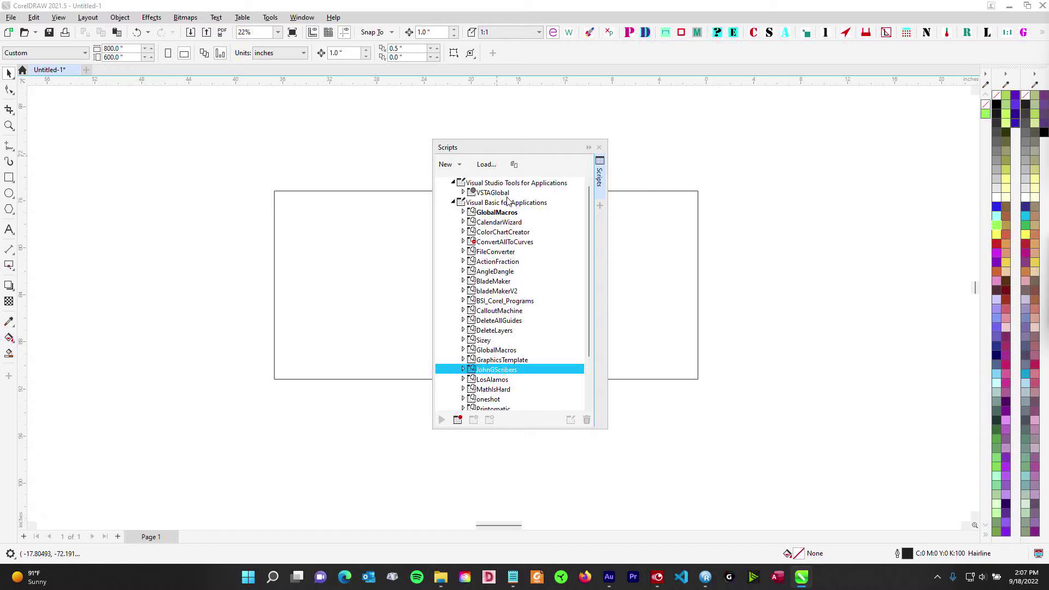
scroll(495, 279, "down", 2)
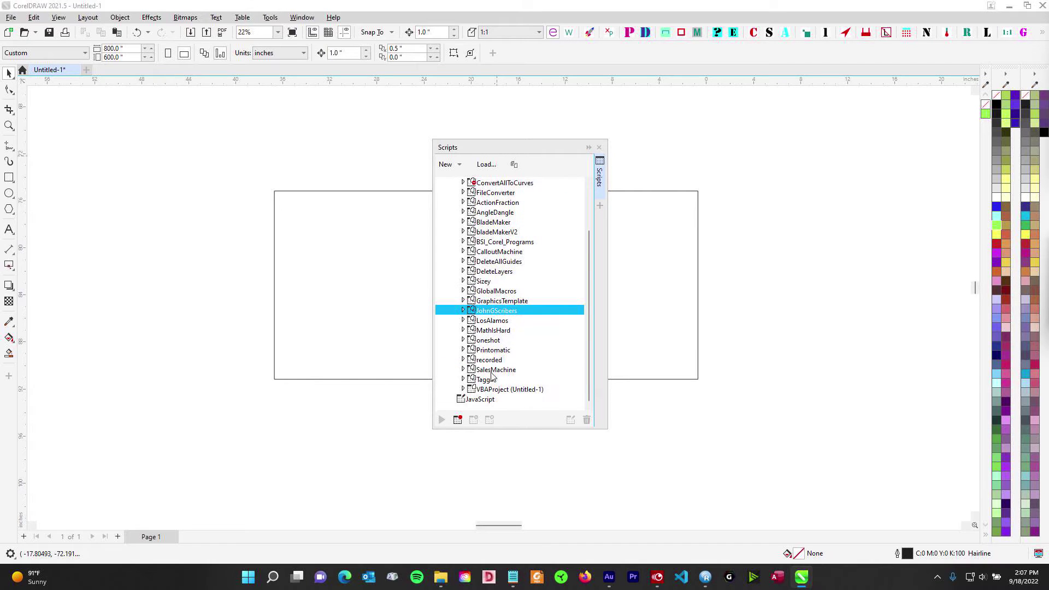
scroll(497, 201, "up", 2)
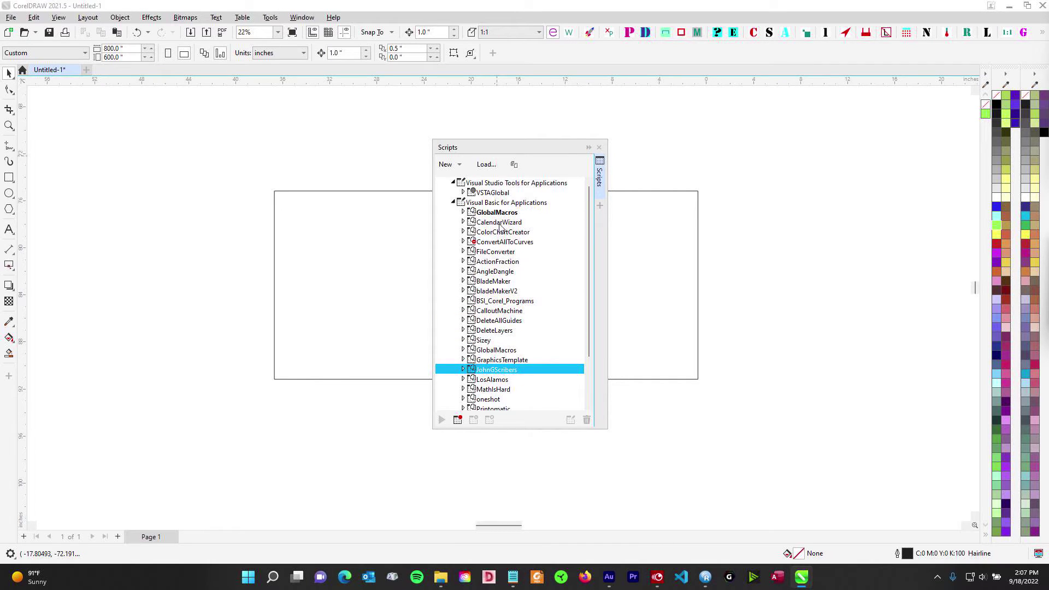
left_click(501, 222)
left_click(505, 232)
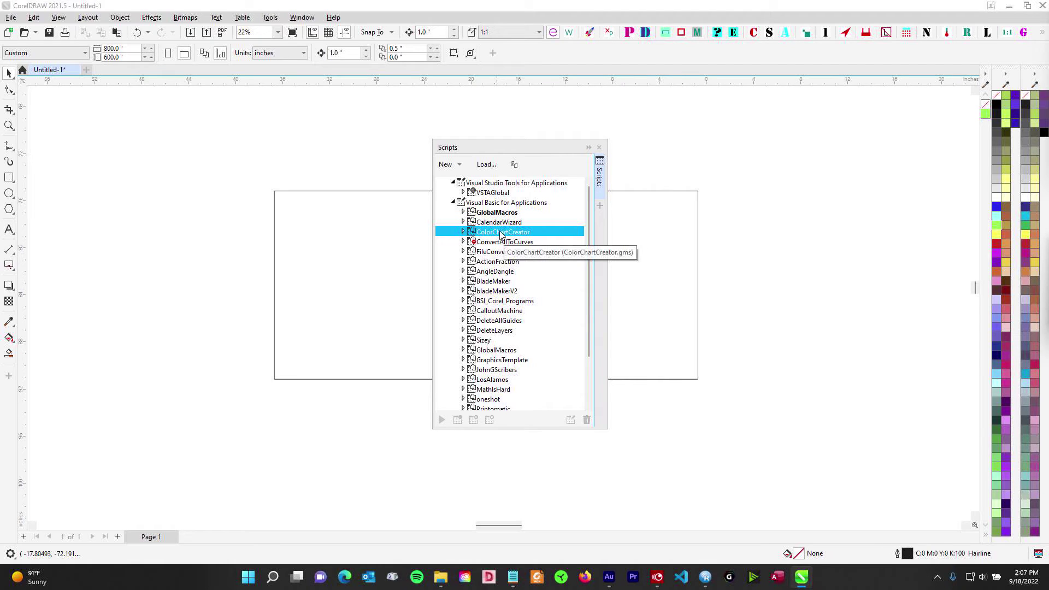
left_click(501, 215)
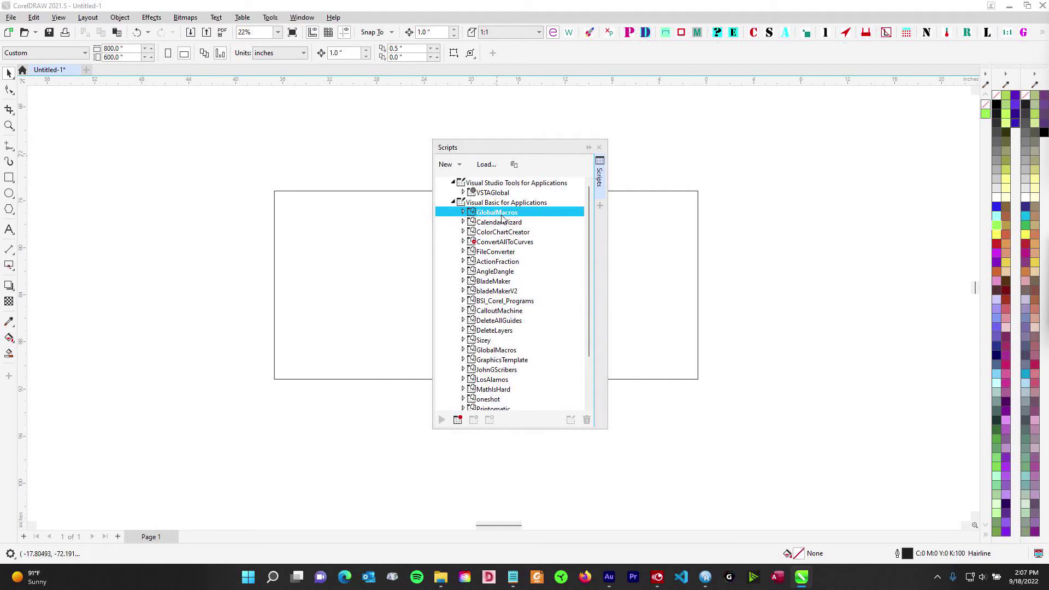
left_click(498, 371)
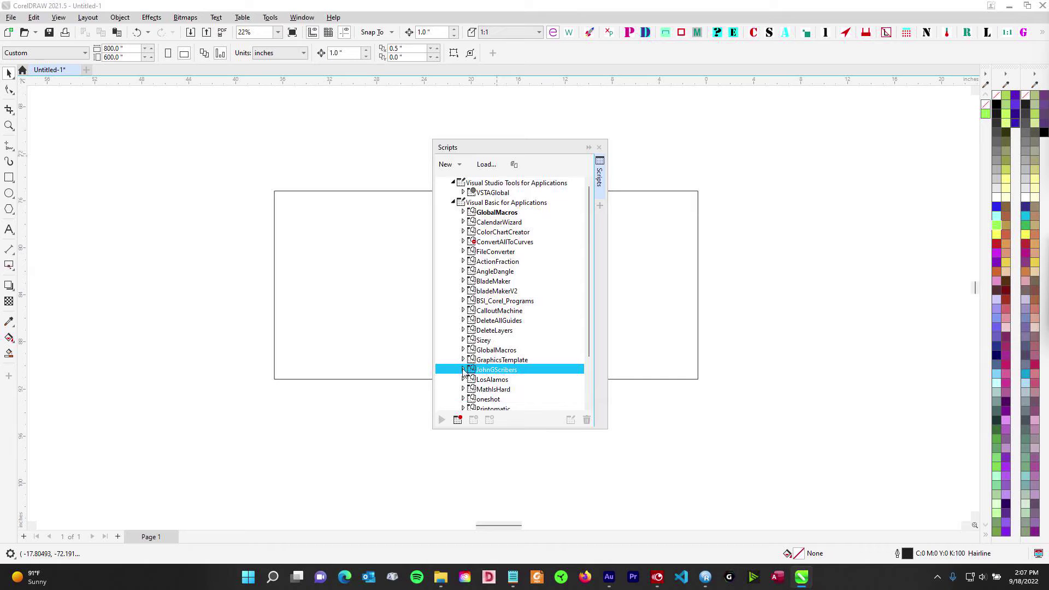
Step: Expand the JohnGScribers project and select the johnGLauncher macro in its johnGcode module
left_click_drag(512, 149, 778, 134)
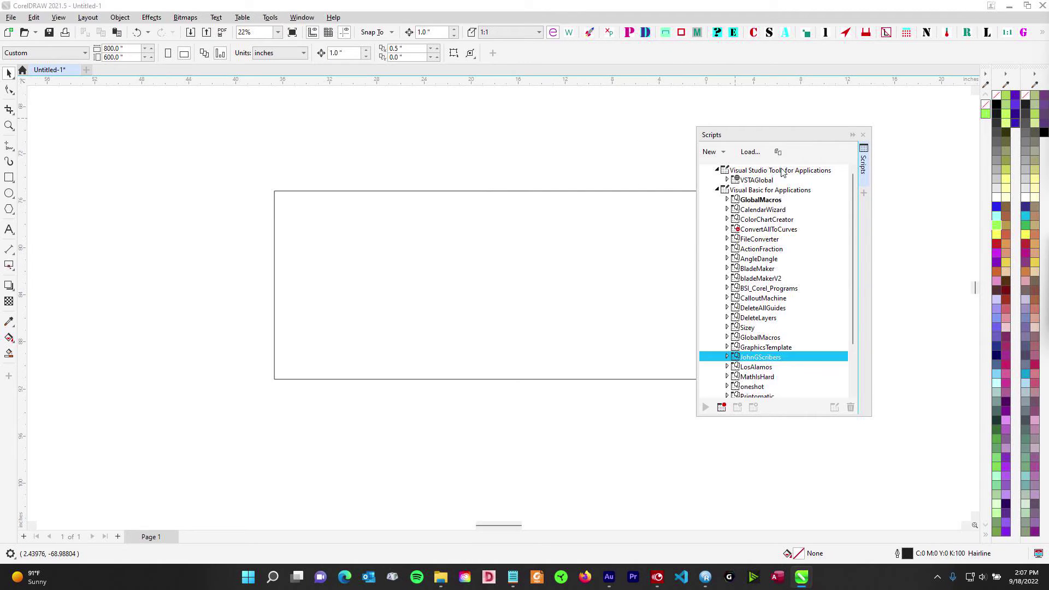
left_click_drag(789, 136, 548, 148)
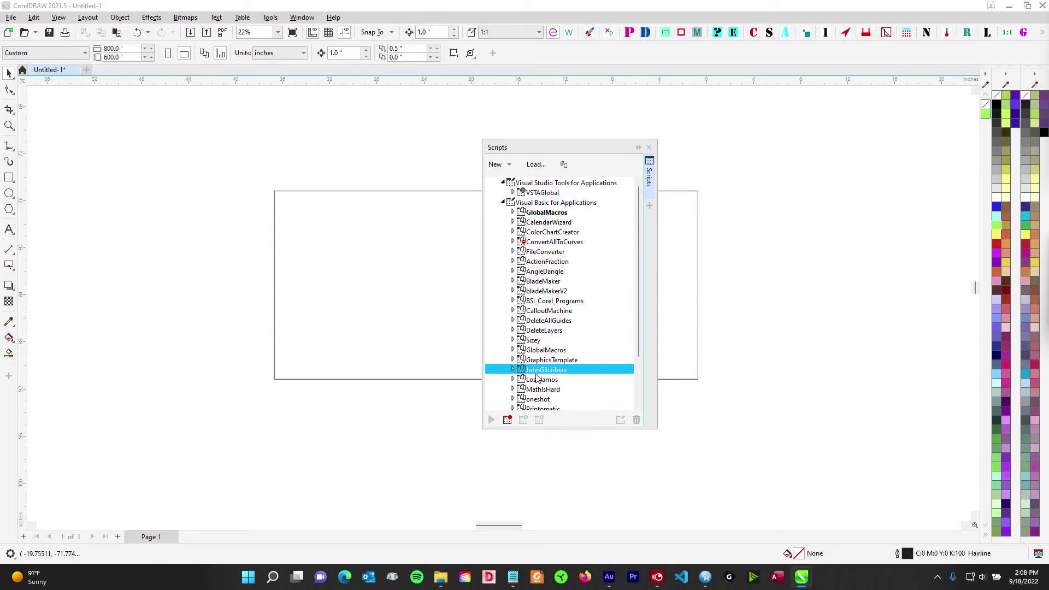
left_click(513, 370)
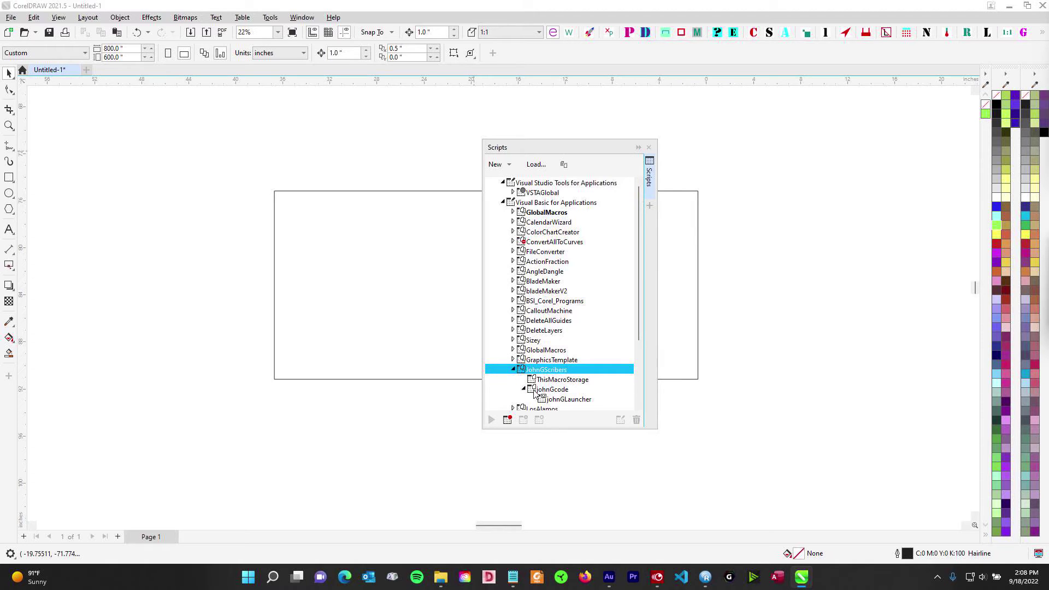
left_click(526, 390)
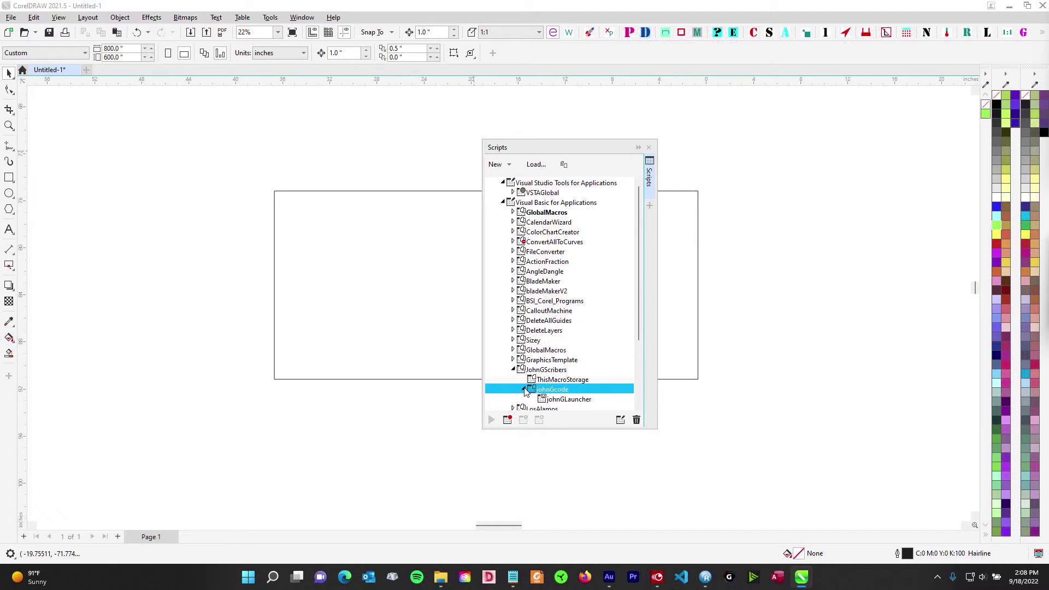
scroll(526, 391, "down", 2)
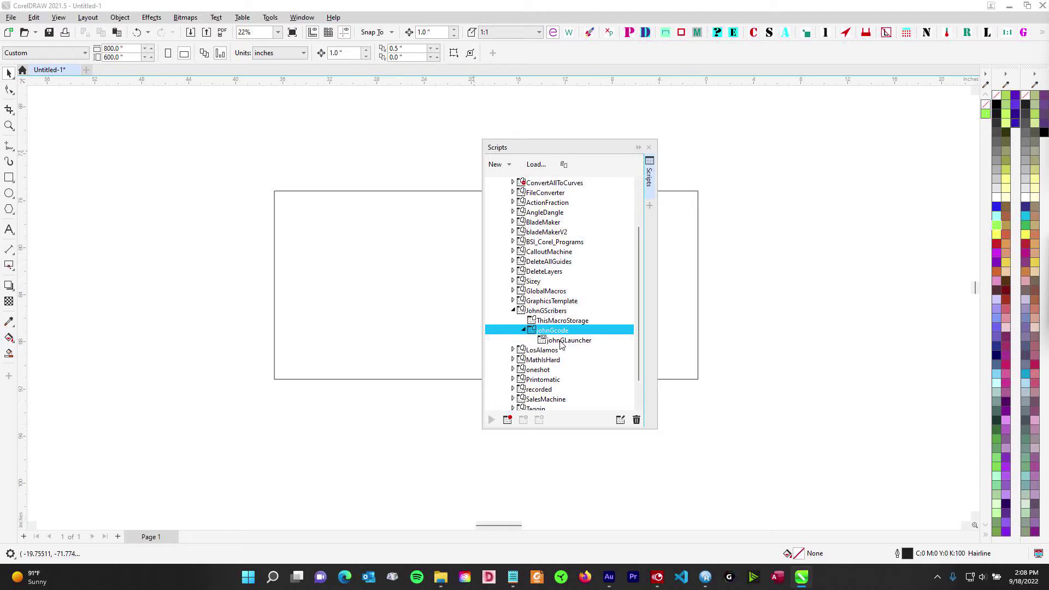
left_click(581, 341)
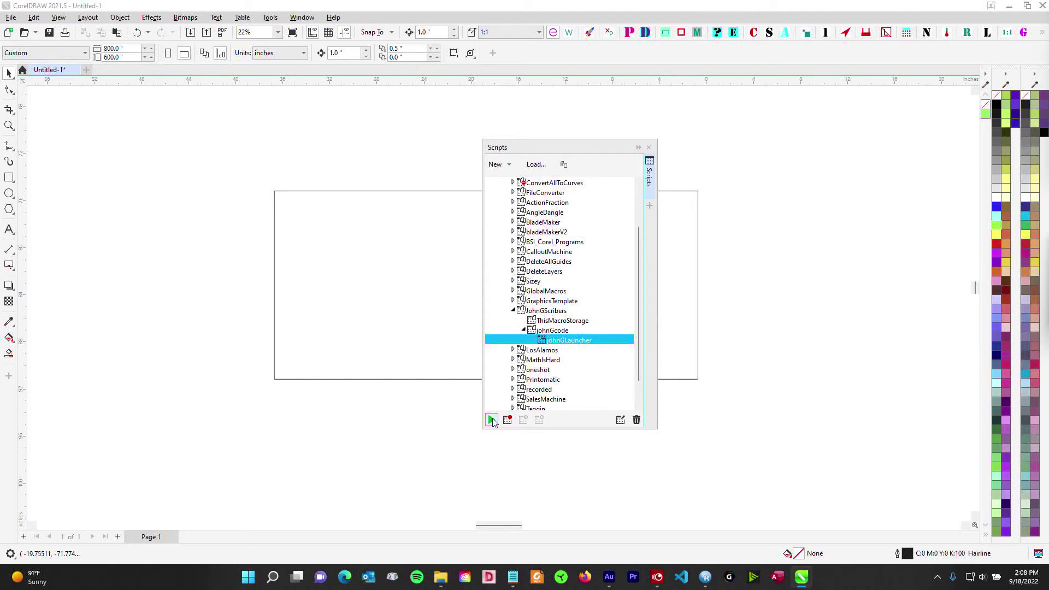
Step: Move the Scripts docker clear of the rectangle, run johnGLauncher, and position the Car Scriber dialog over the rectangle
left_click_drag(562, 151, 831, 129)
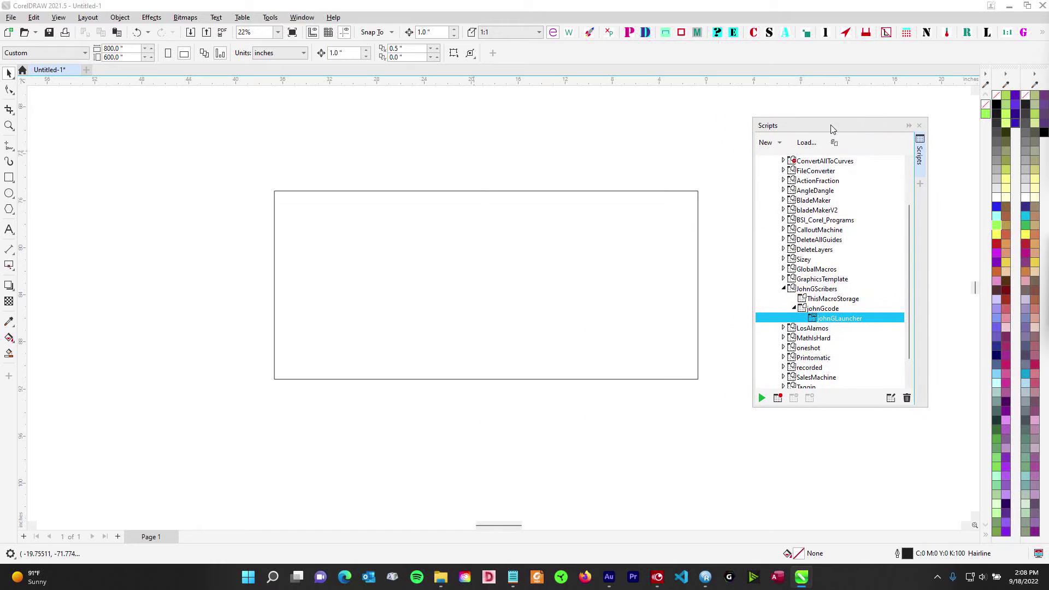
left_click(762, 398)
left_click_drag(505, 195, 510, 195)
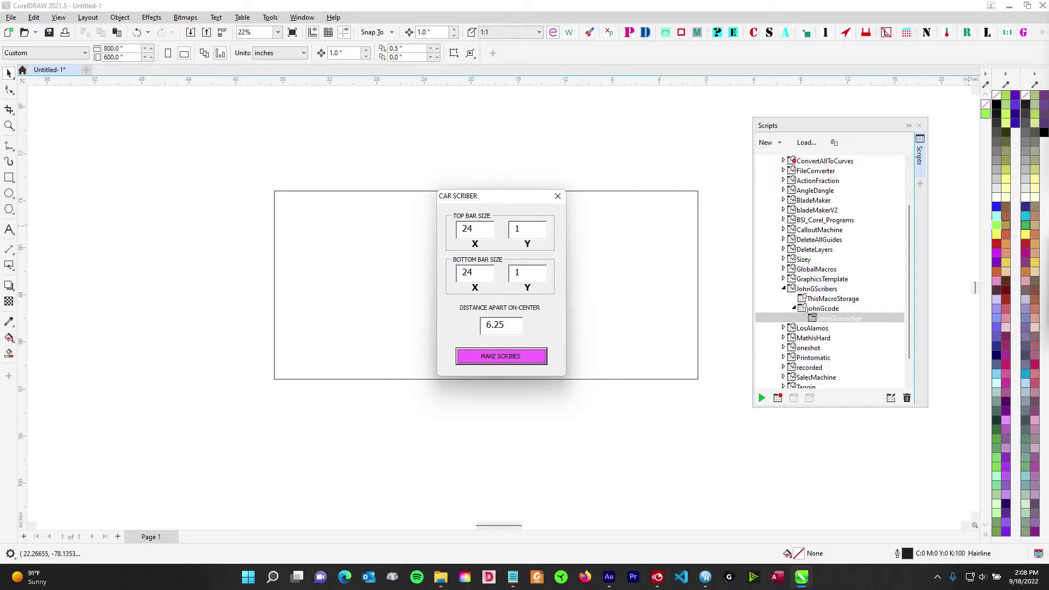
left_click_drag(508, 198, 543, 219)
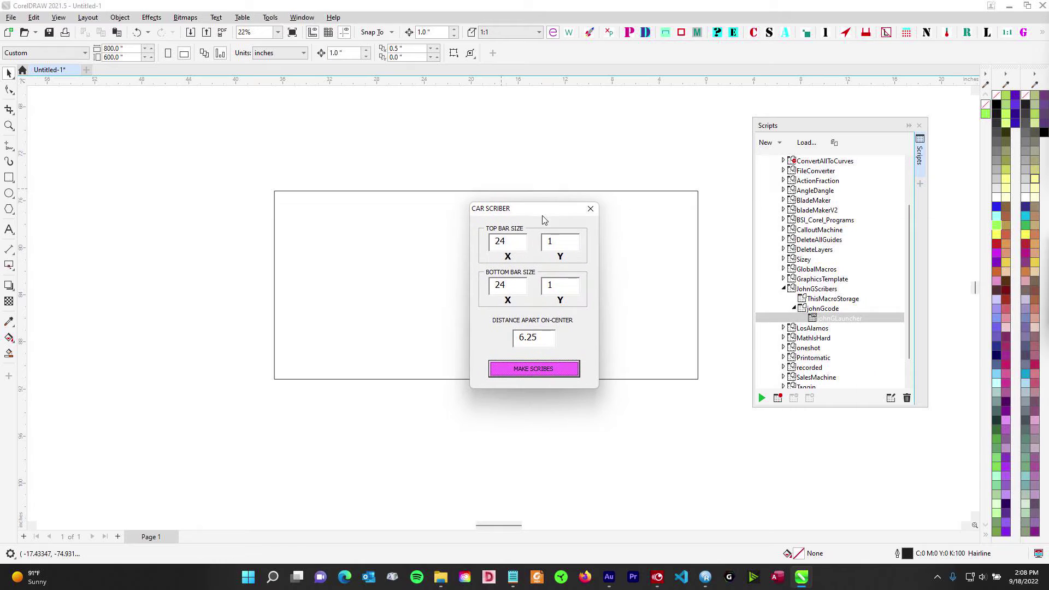
left_click(761, 397)
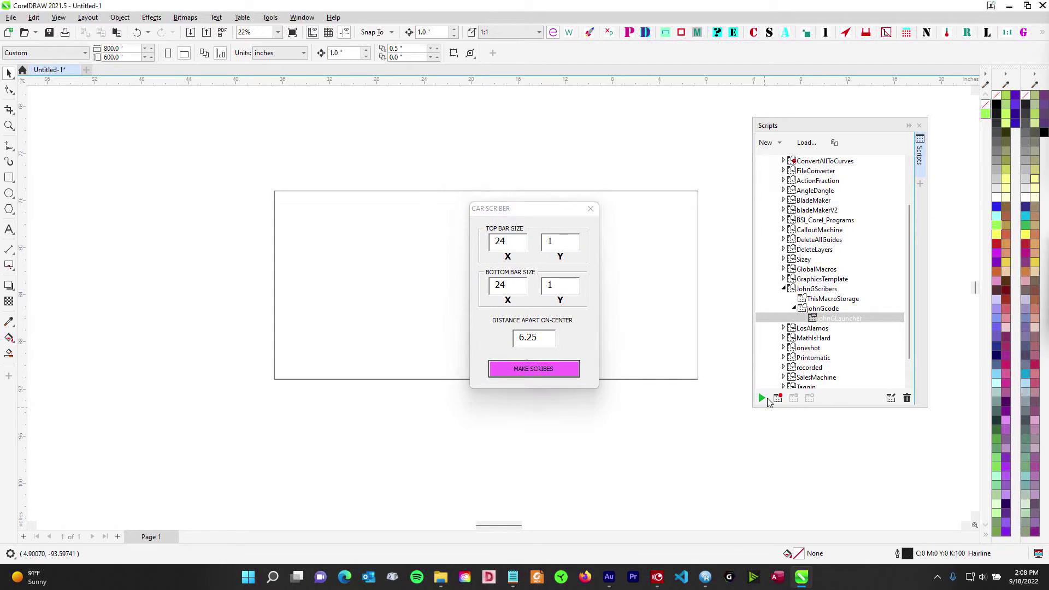
left_click_drag(526, 203, 561, 219)
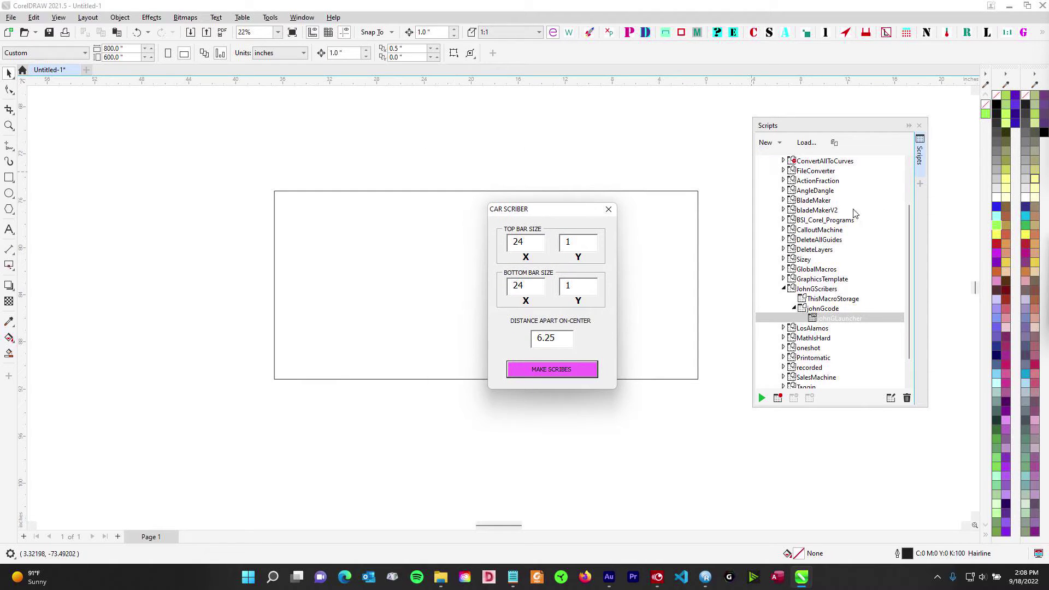
Step: Expand the CalendarWizard project and its Wizard module, and select the CreateCalendar macro to show where it sits
scroll(841, 207, "up", 2)
left_click(785, 201)
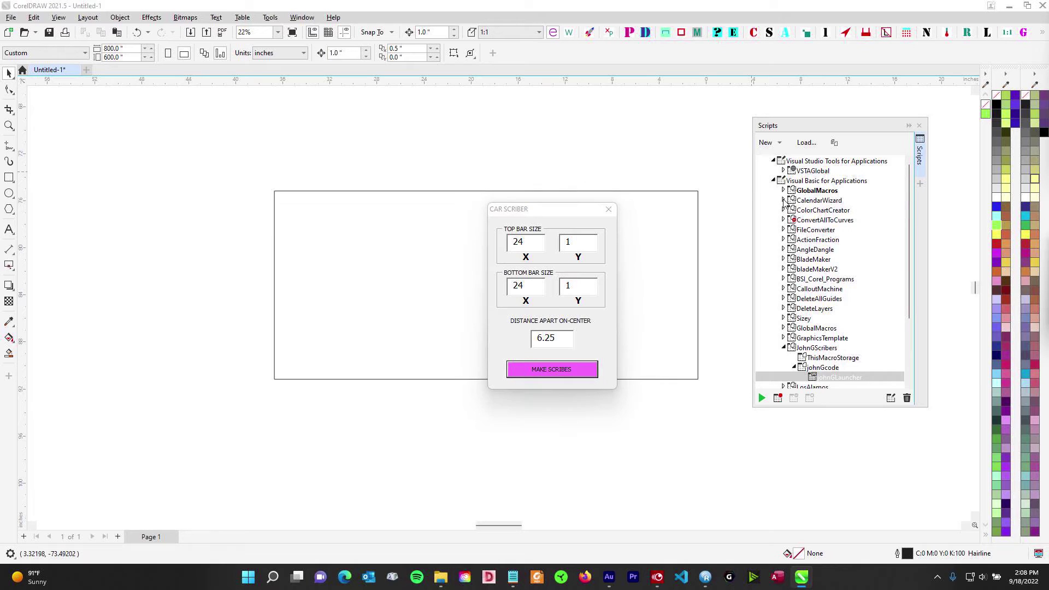
left_click(793, 220)
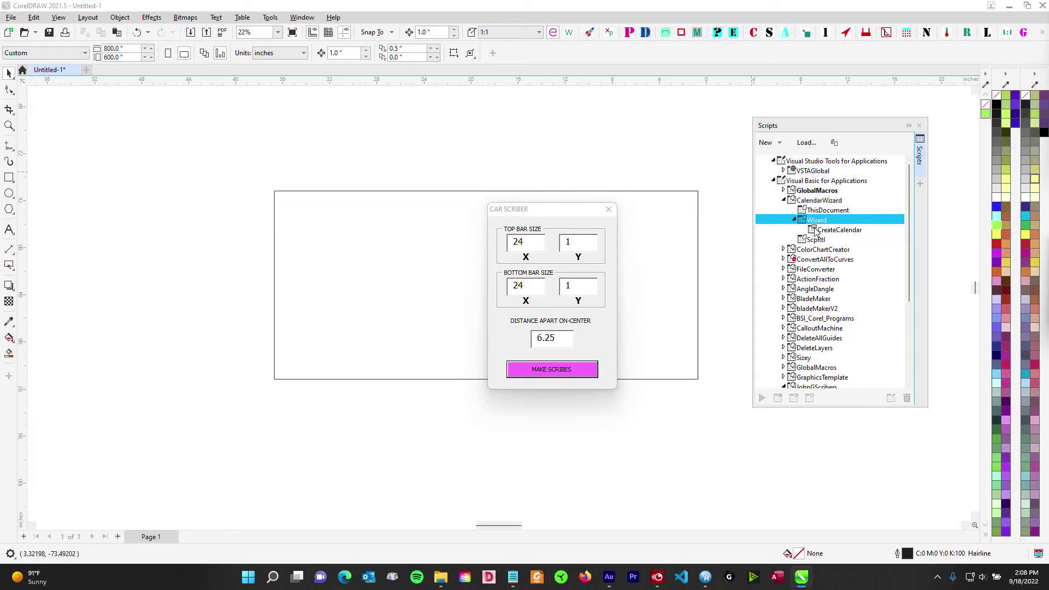
left_click(818, 229)
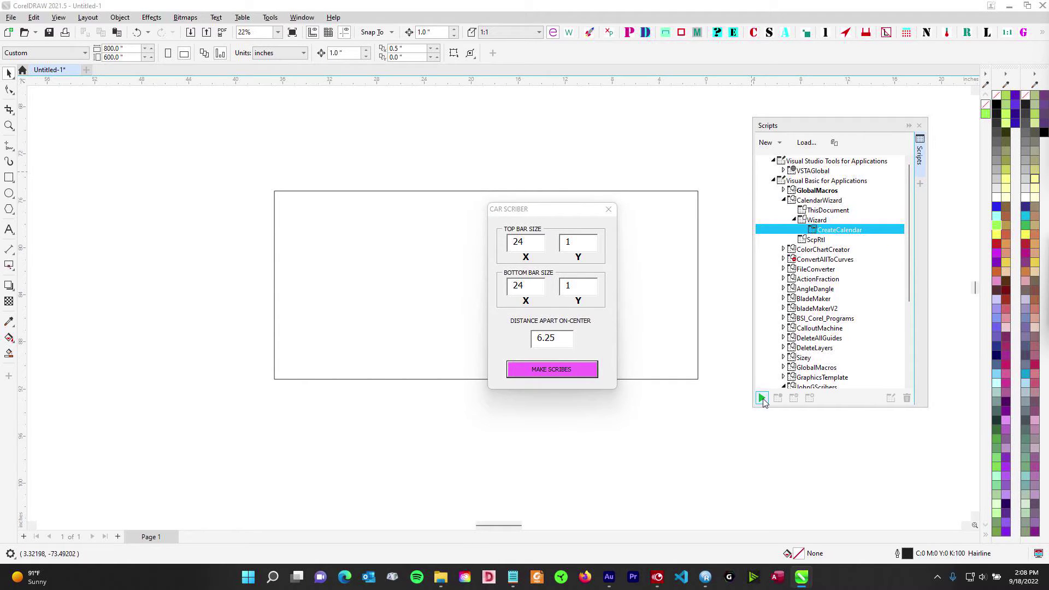
Step: Collapse the CalendarWizard and JohnGScribers projects and shift the Car Scriber dialog nearer the rectangle's right side
left_click(783, 199)
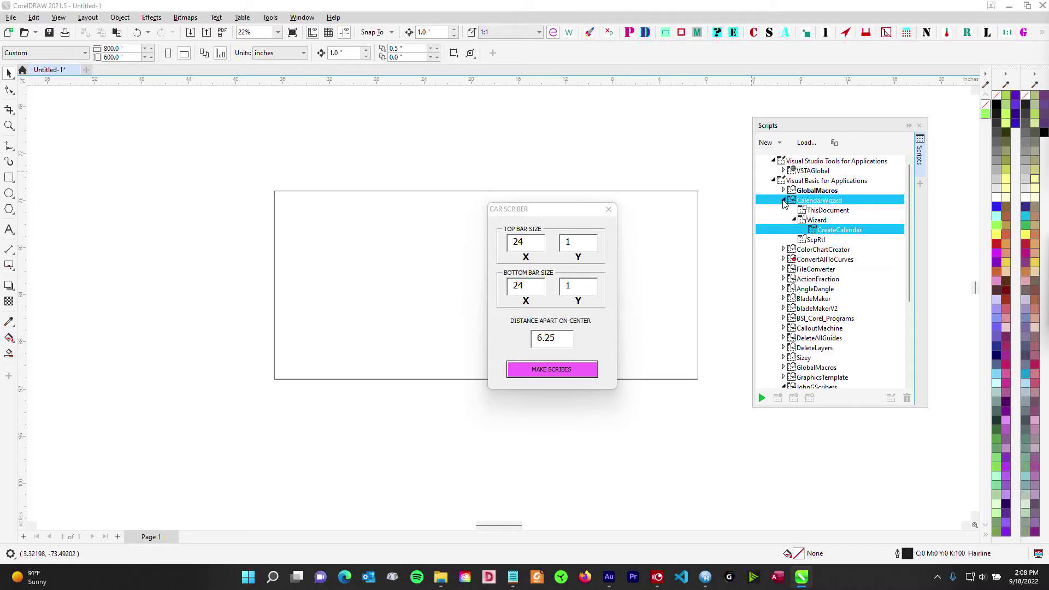
left_click(784, 347)
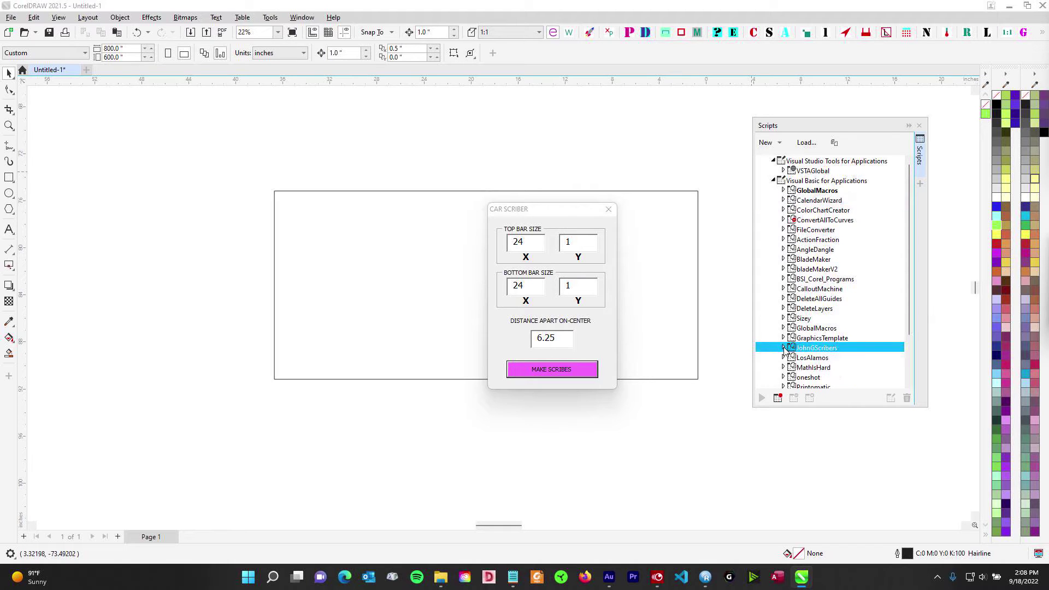
left_click_drag(587, 211, 628, 223)
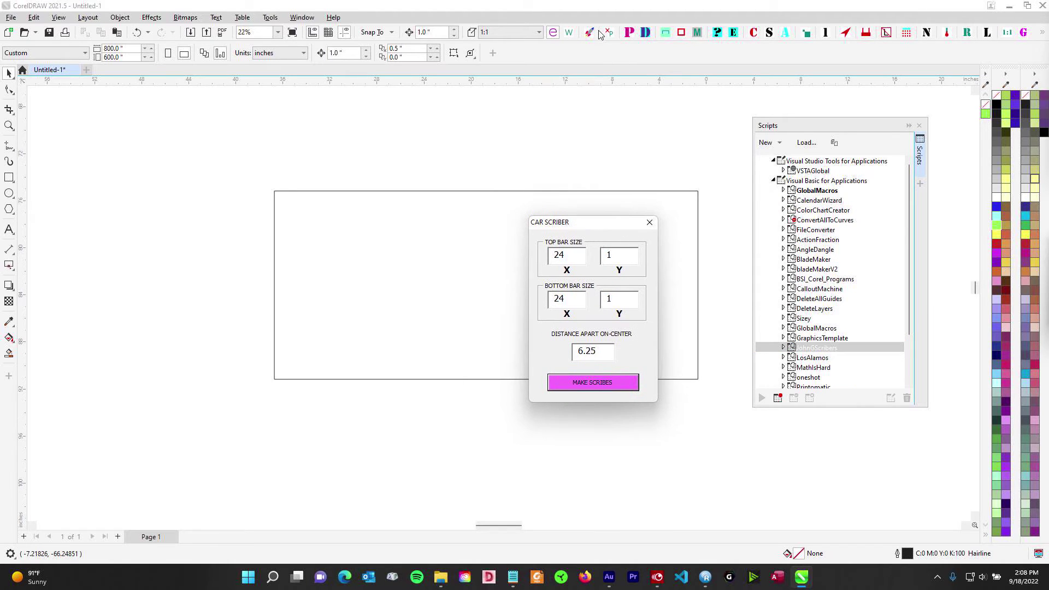
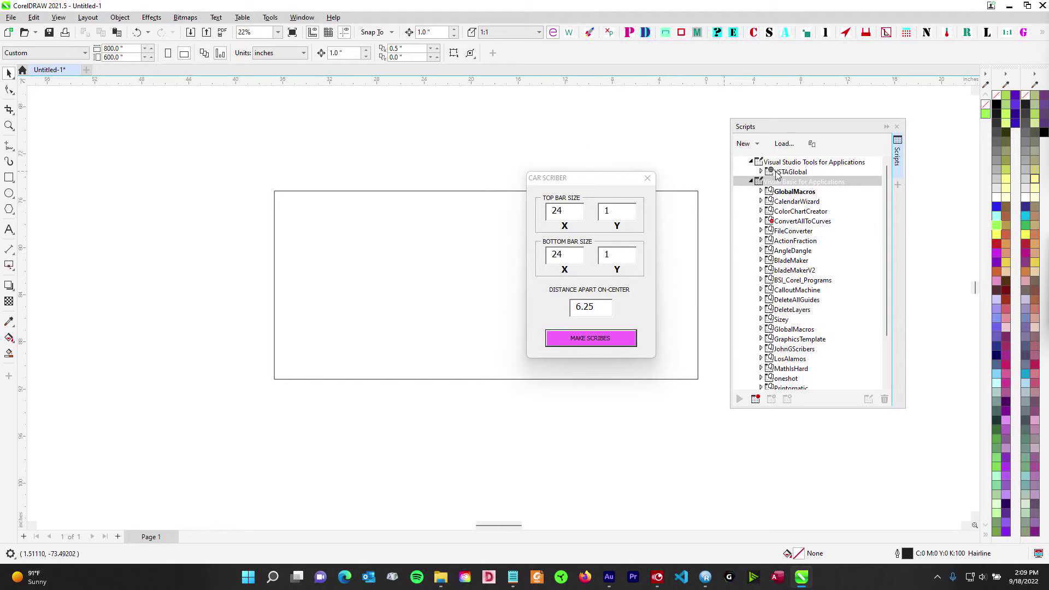
Step: Collapse the Visual Basic for Applications and Visual Studio Tools for Applications groups, and select the Visual Studio Tools for Applications group
left_click(879, 182)
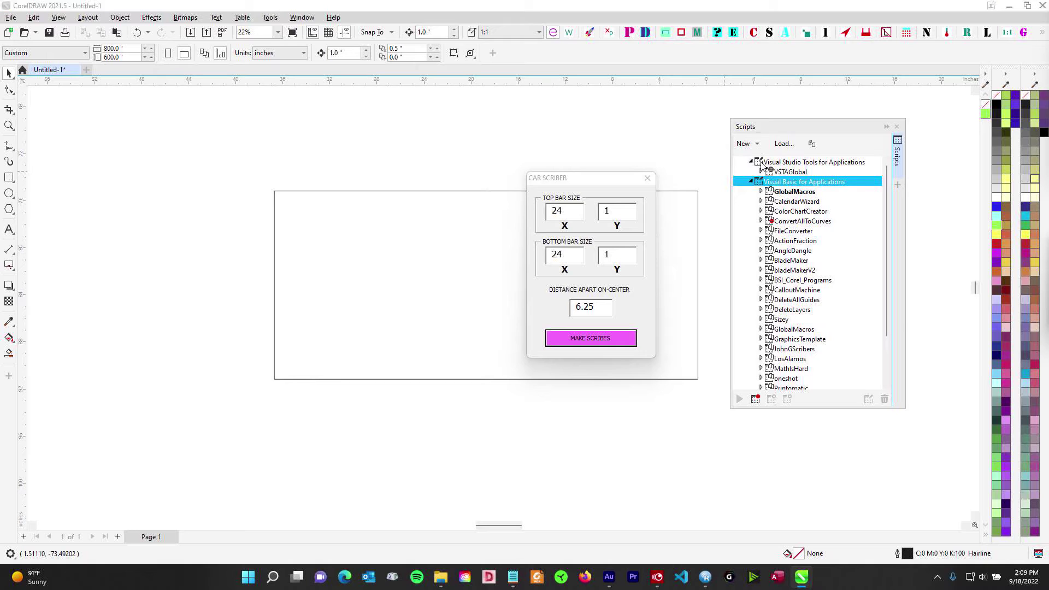
left_click(751, 163)
double_click(786, 171)
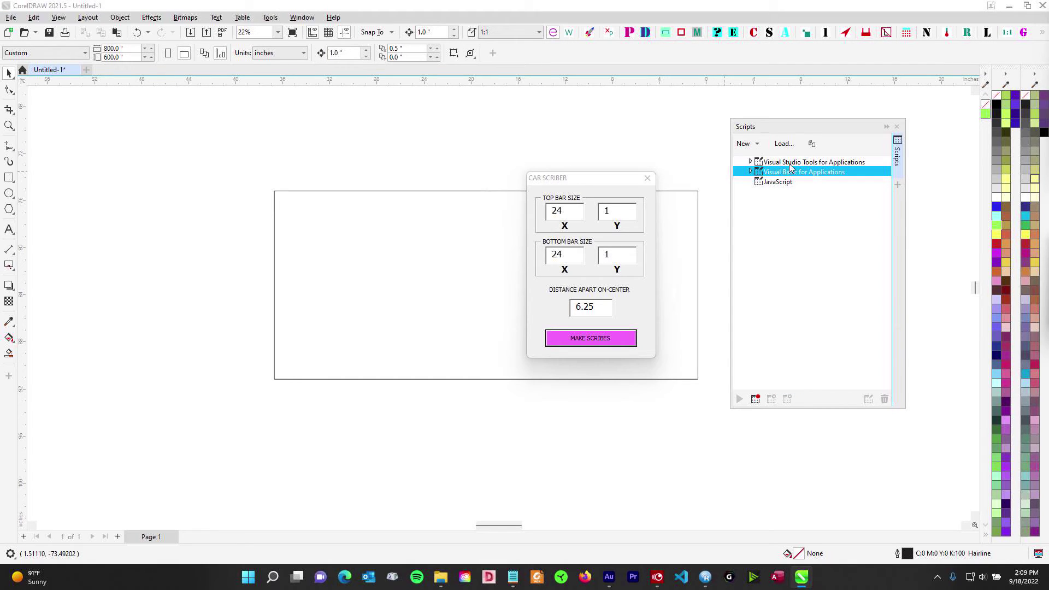
left_click(790, 163)
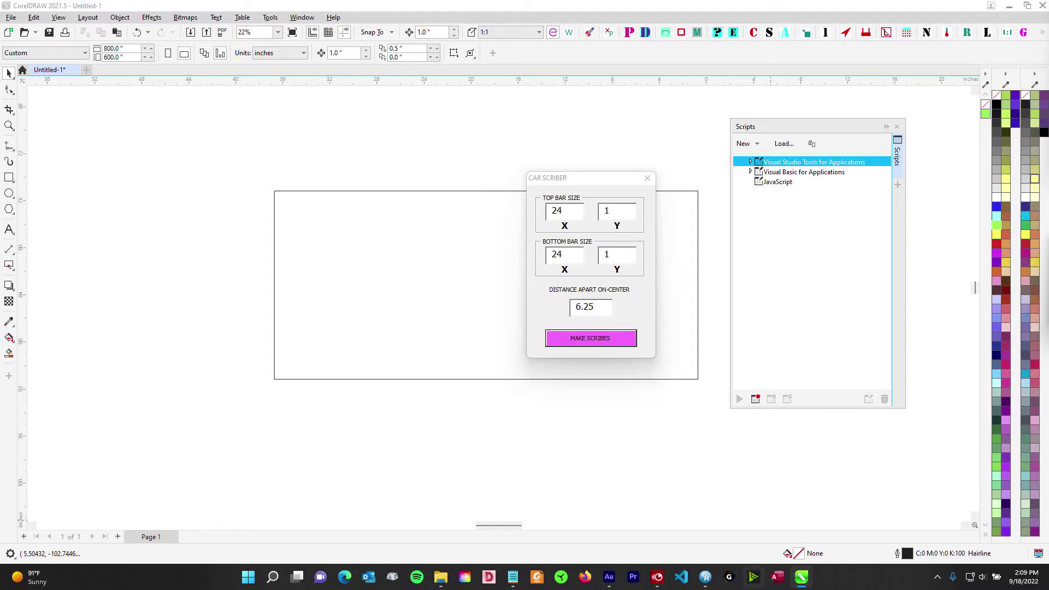
Step: Switch to Visual Studio Code to view BSI Corel Programs.gms, close it, and return to the Visual Studio Tools for Applications group in CorelDRAW
left_click(688, 582)
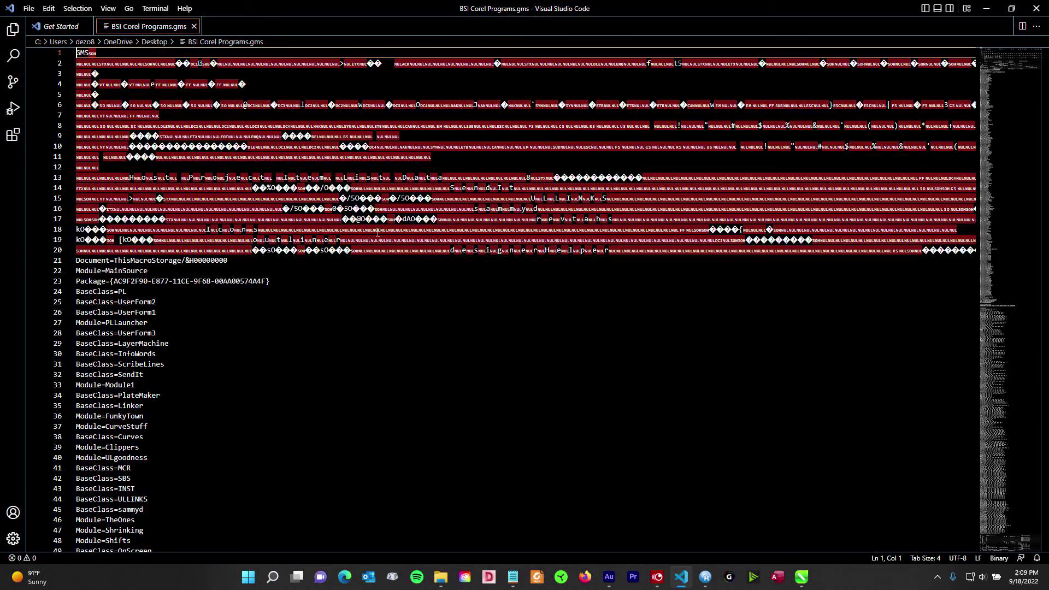
left_click(1036, 9)
left_click(809, 162)
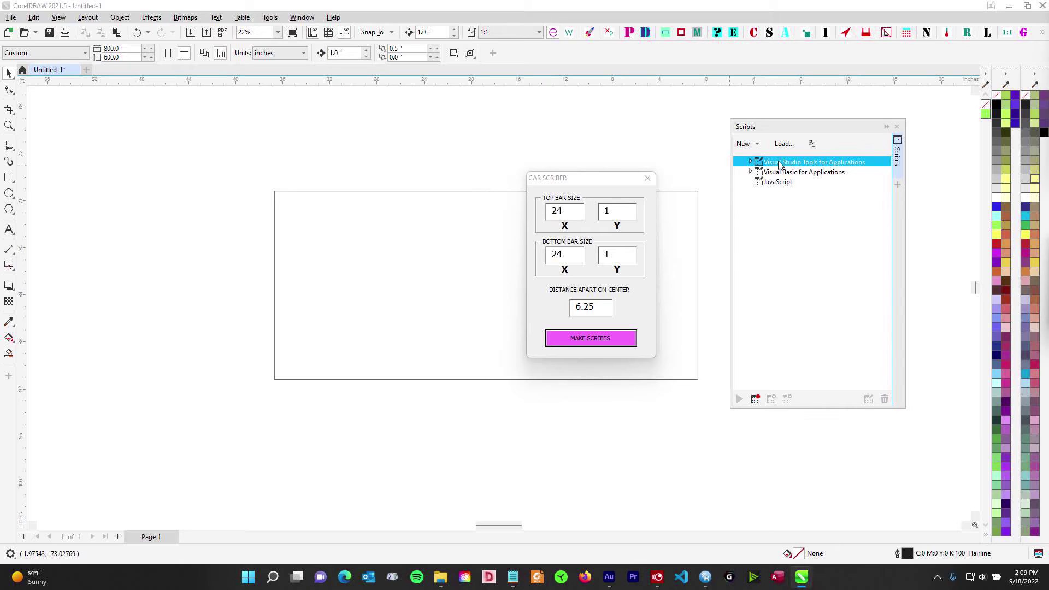
Step: Check the contents of the Visual Studio Tools for Applications group, collapse it, and select the Visual Basic for Applications group
left_click(750, 161)
left_click(752, 162)
left_click(787, 173)
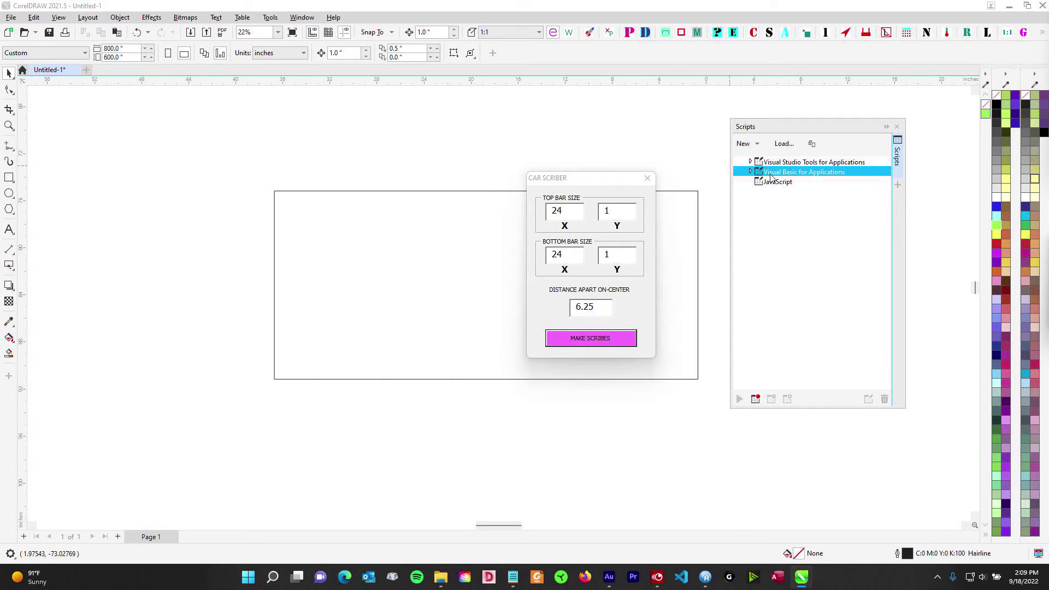
left_click(699, 172)
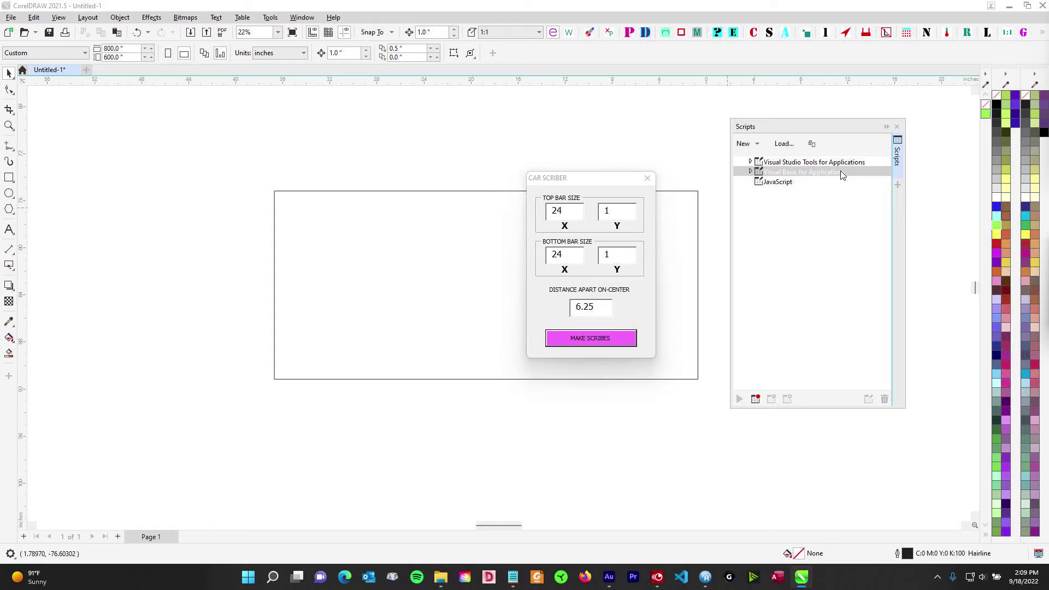
left_click(795, 174)
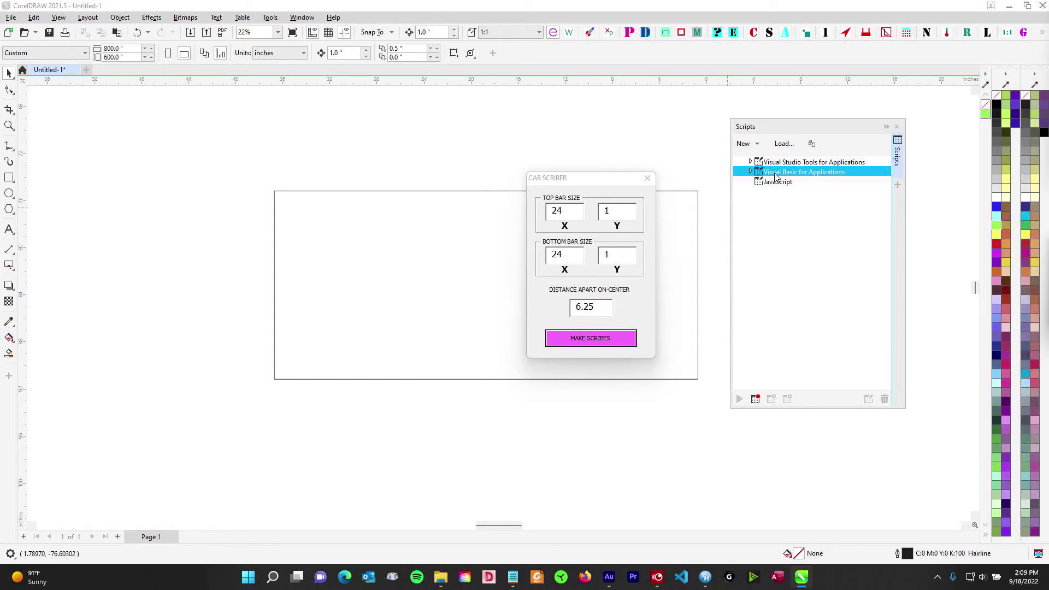
Step: Expand the Visual Basic for Applications group and look through its macro projects, pointing out JohnGScribers and both group headings
left_click(750, 172)
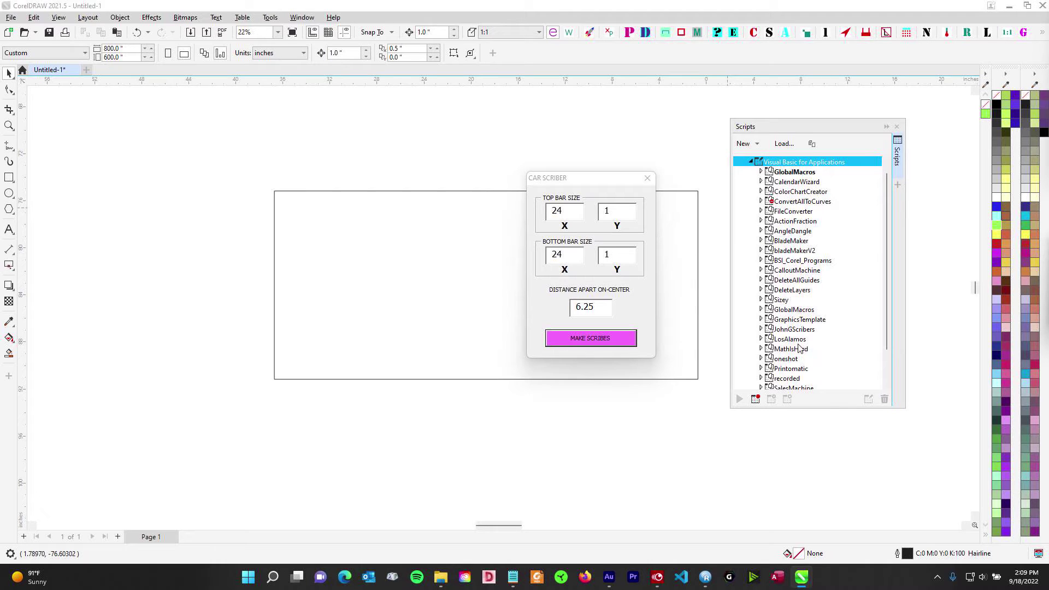
scroll(800, 343, "down", 2)
scroll(793, 305, "up", 3)
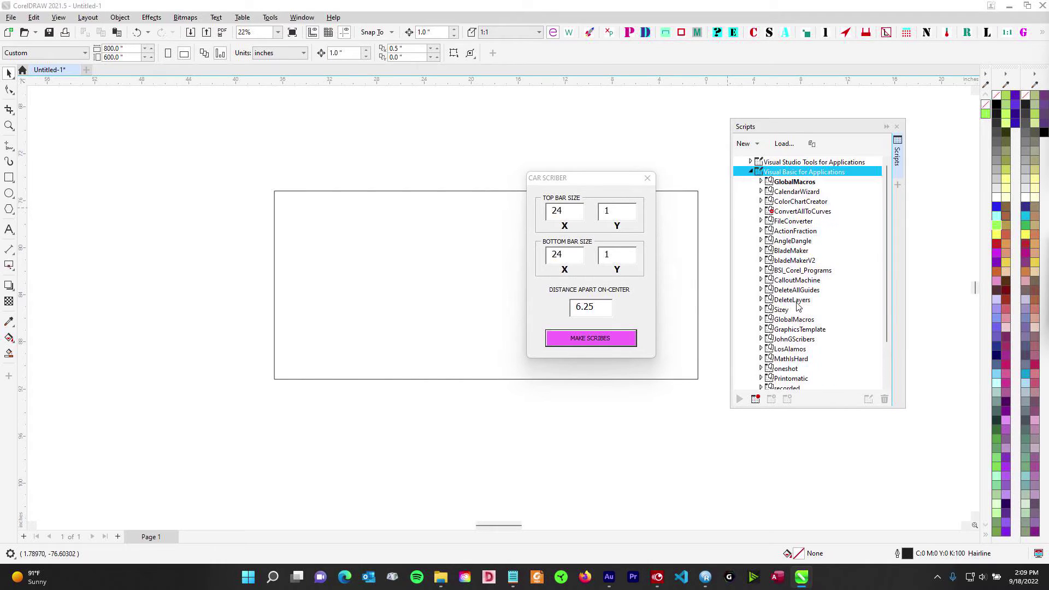
left_click(799, 340)
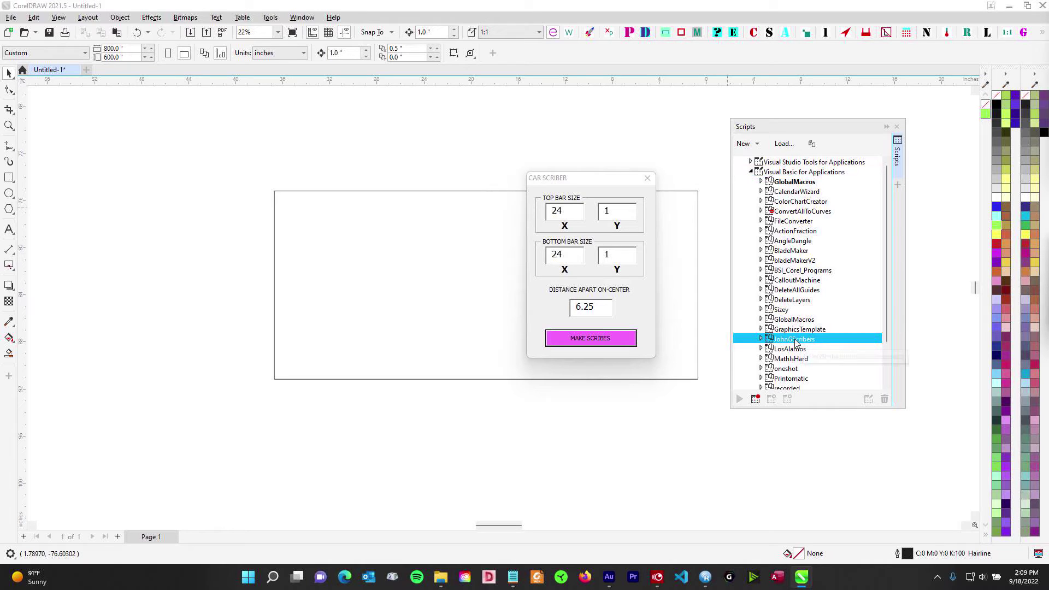
left_click(812, 173)
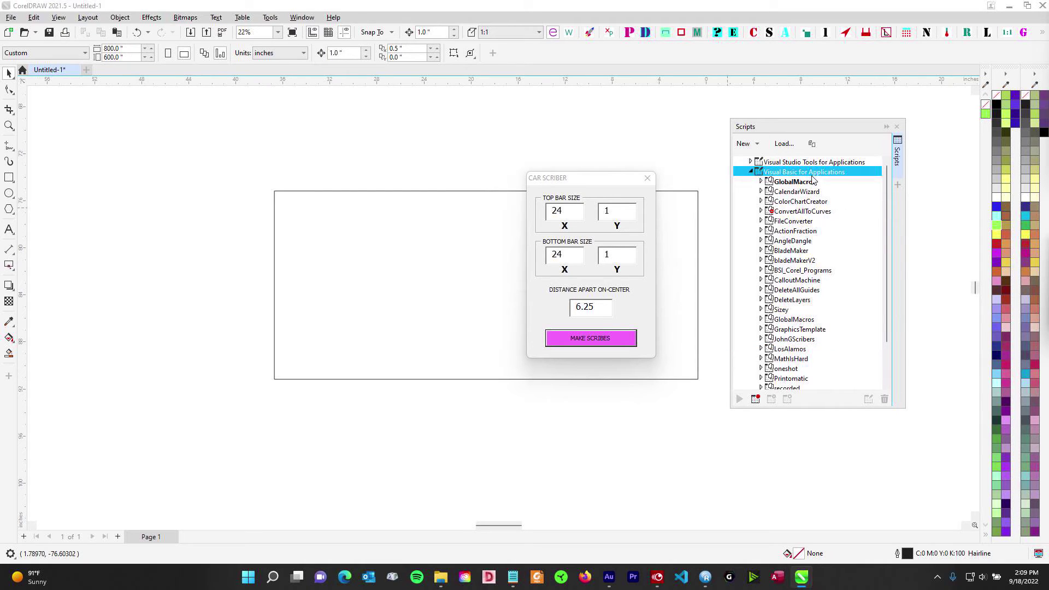
left_click(768, 162)
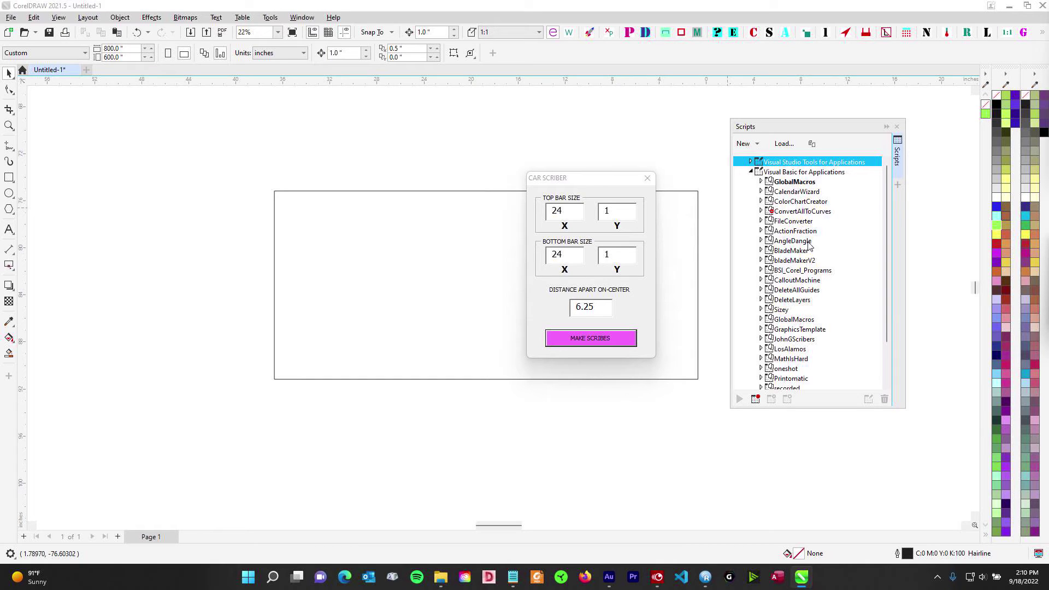
Step: Expand the JohnGScribers project, run its johnGLauncher macro, and position the Car Scriber dialog over the rectangle
scroll(791, 302, "down", 2)
left_click(793, 290)
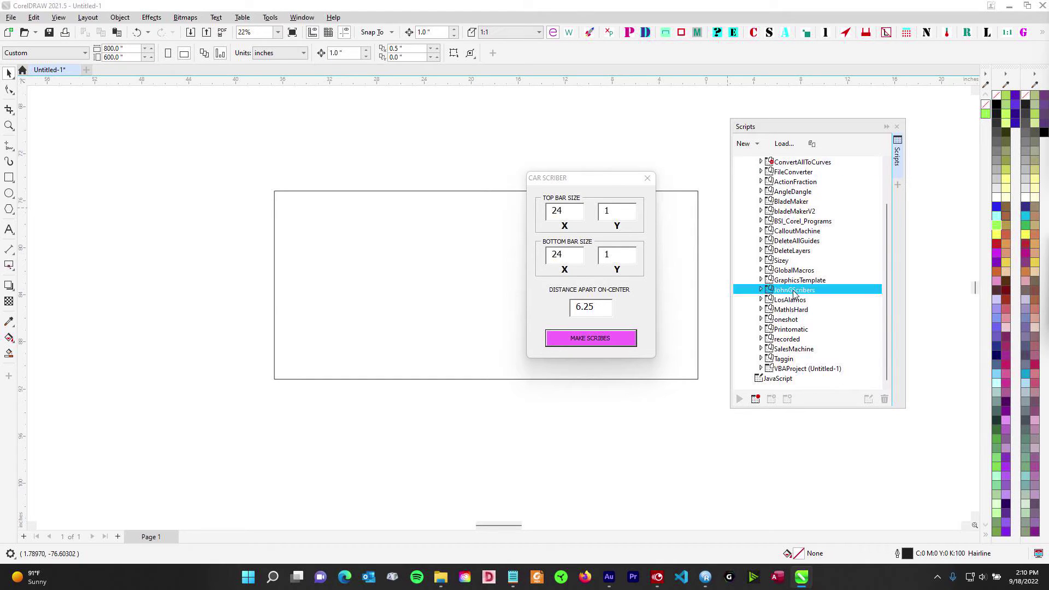
left_click(762, 290)
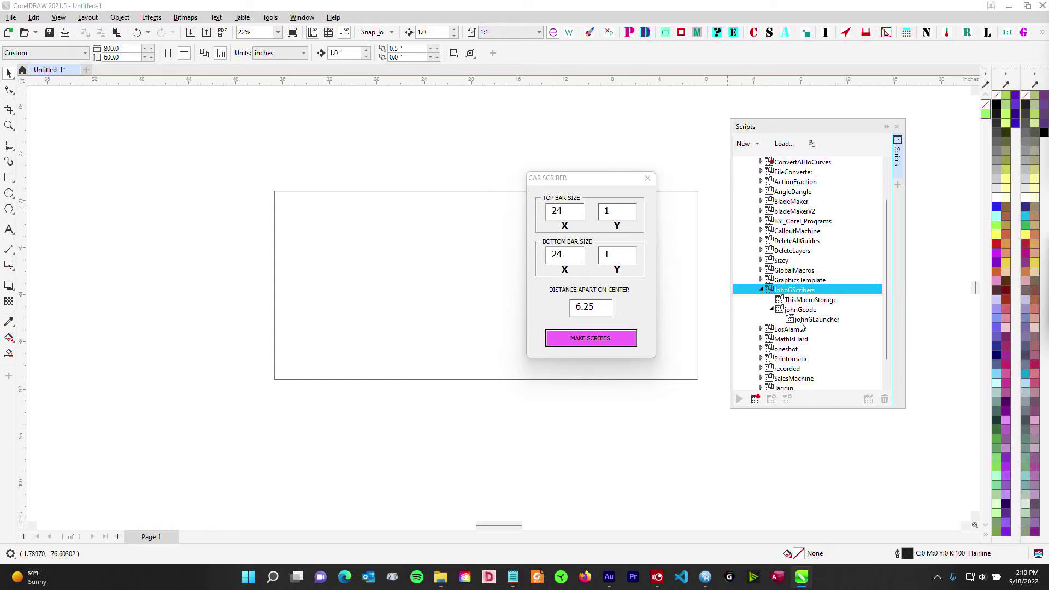
left_click(808, 320)
left_click(739, 398)
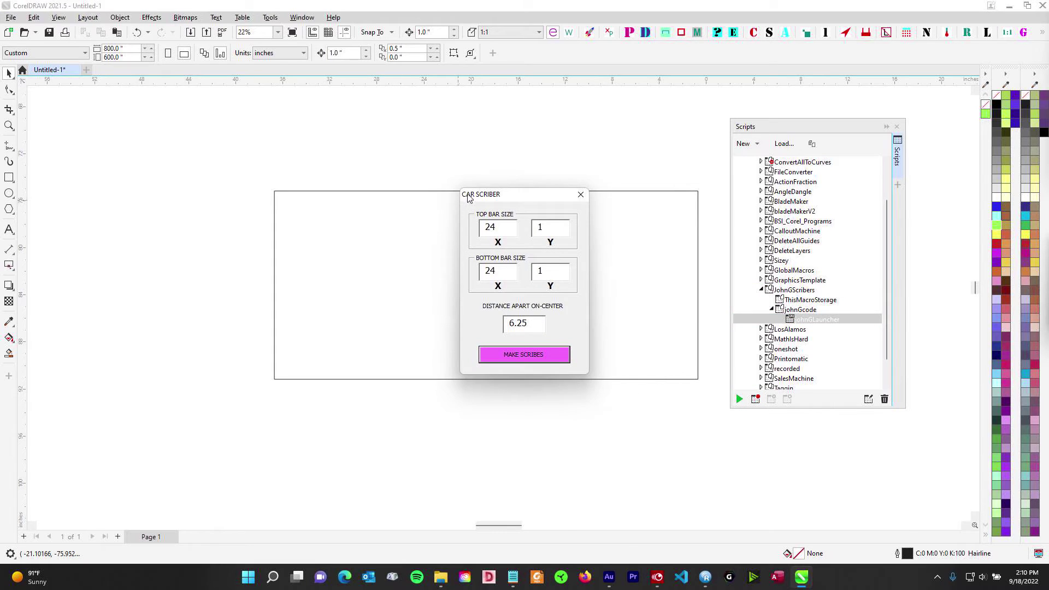
left_click_drag(467, 198, 454, 192)
left_click_drag(557, 190, 581, 187)
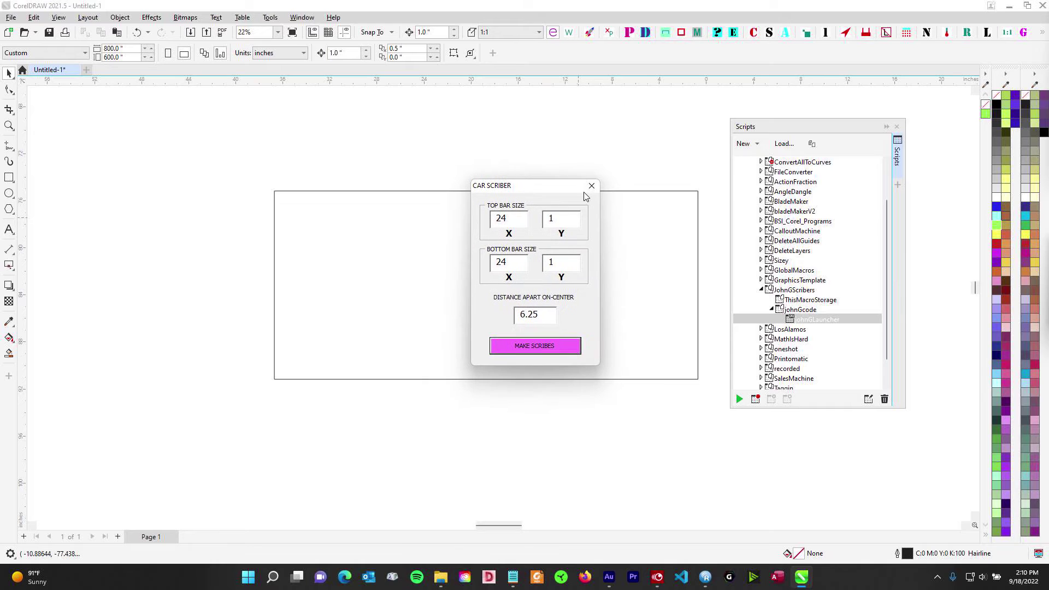
Step: Collapse the JohnGScribers project, close the Car Scriber dialog, and move the Scripts docker out of the drawing window
left_click(761, 291)
left_click_drag(566, 190, 659, 149)
left_click_drag(827, 130, 882, 112)
mouse_move(663, 147)
left_mouse_down()
mouse_move(774, 153)
mouse_move(669, 132)
left_mouse_up()
left_click(684, 130)
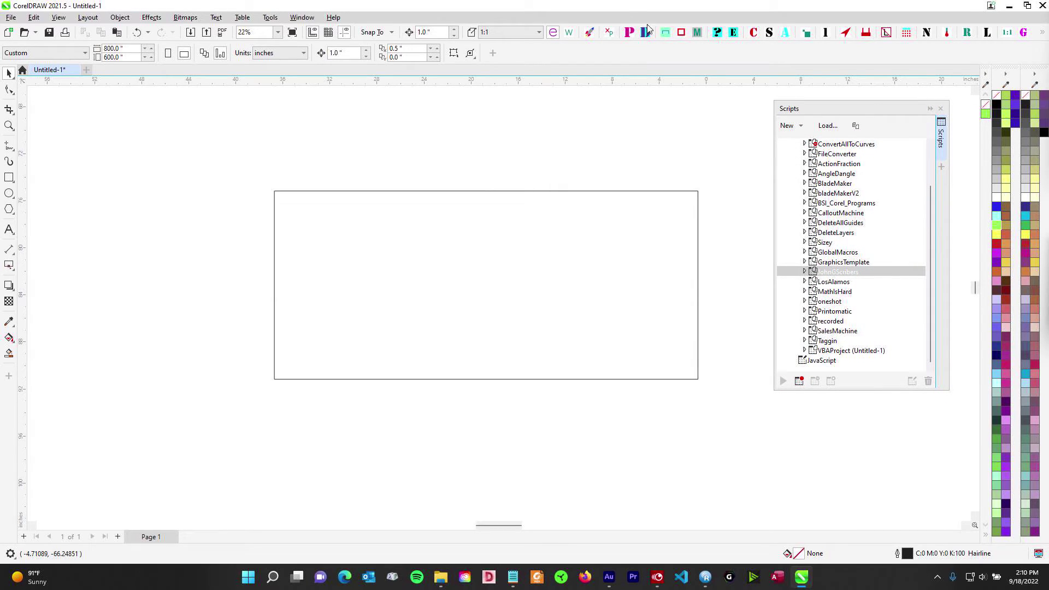
left_click_drag(805, 104, 1047, 126)
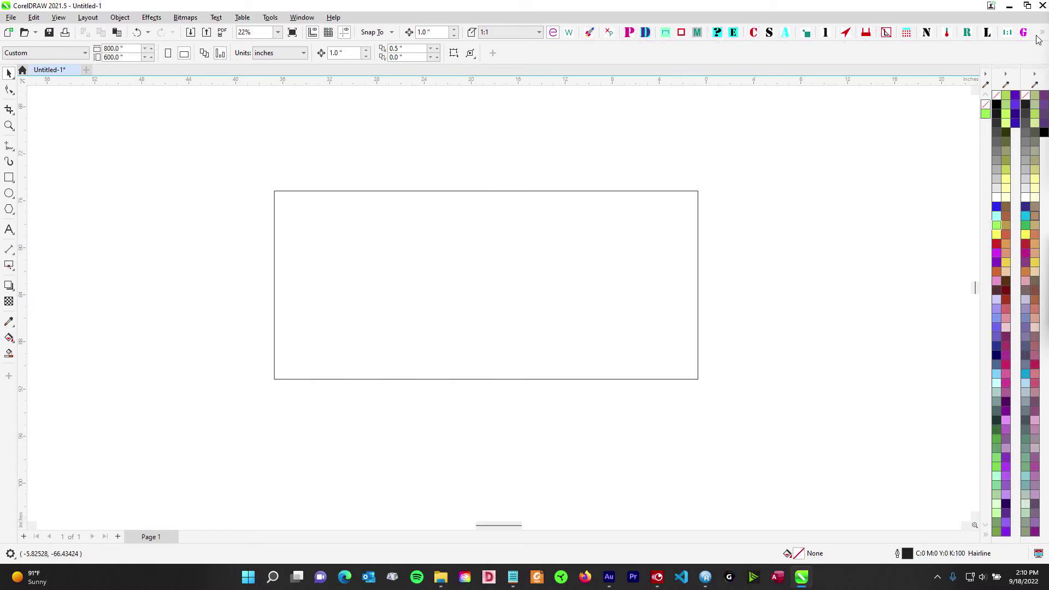
right_click(619, 35)
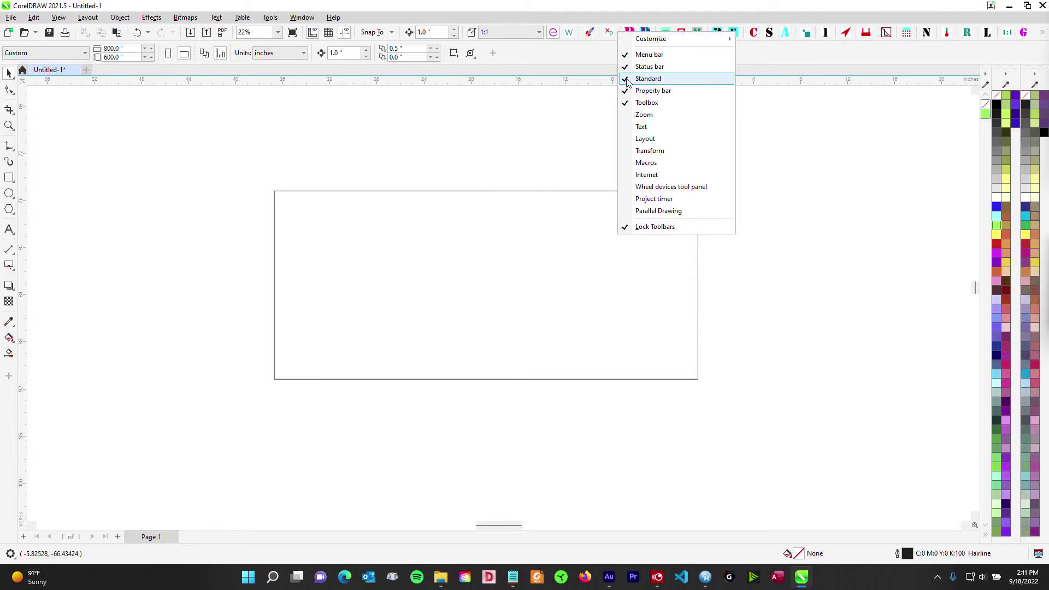
mouse_move(662, 39)
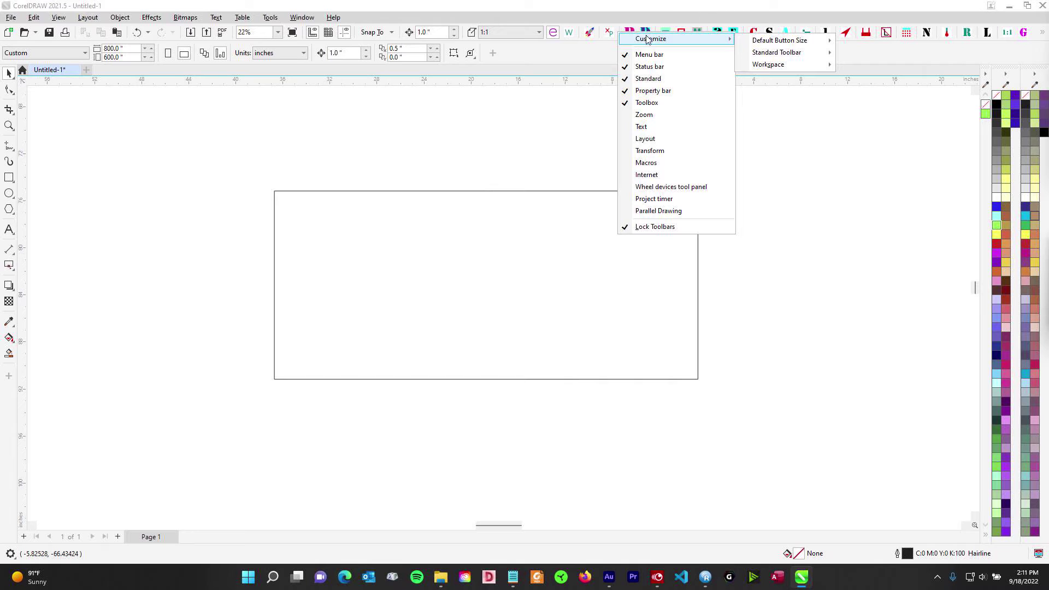
left_click(663, 7)
Step: Start adding a new command to the Standard toolbar so that the Commands customization options open
right_click(649, 34)
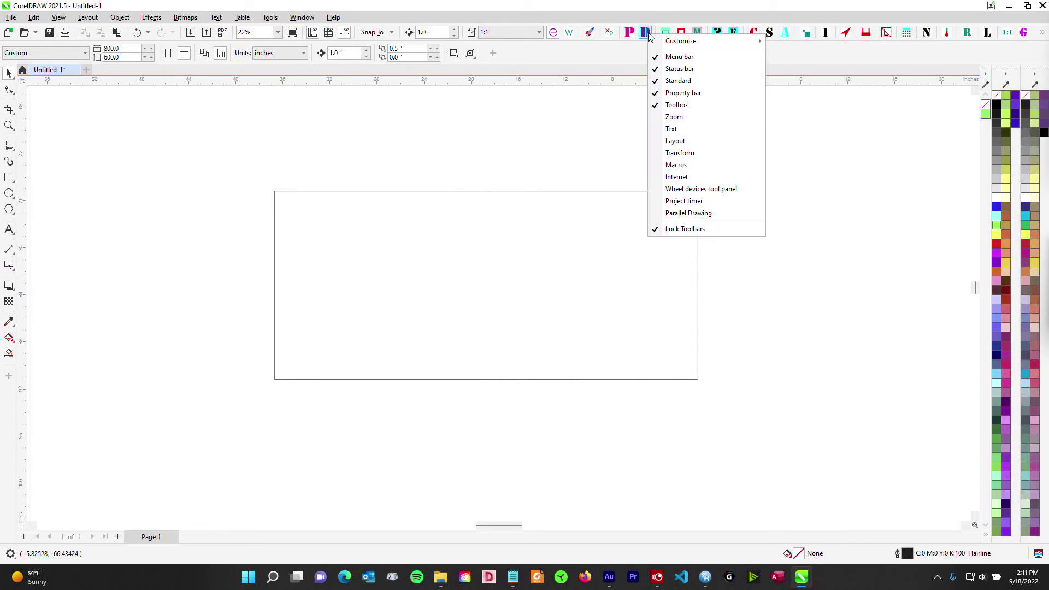
mouse_move(660, 44)
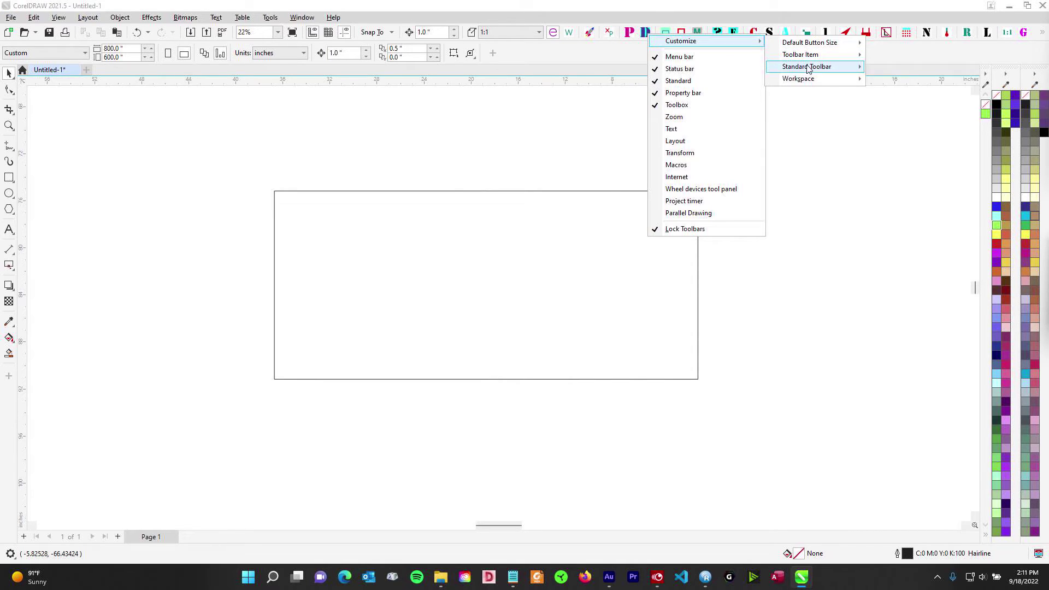
mouse_move(809, 67)
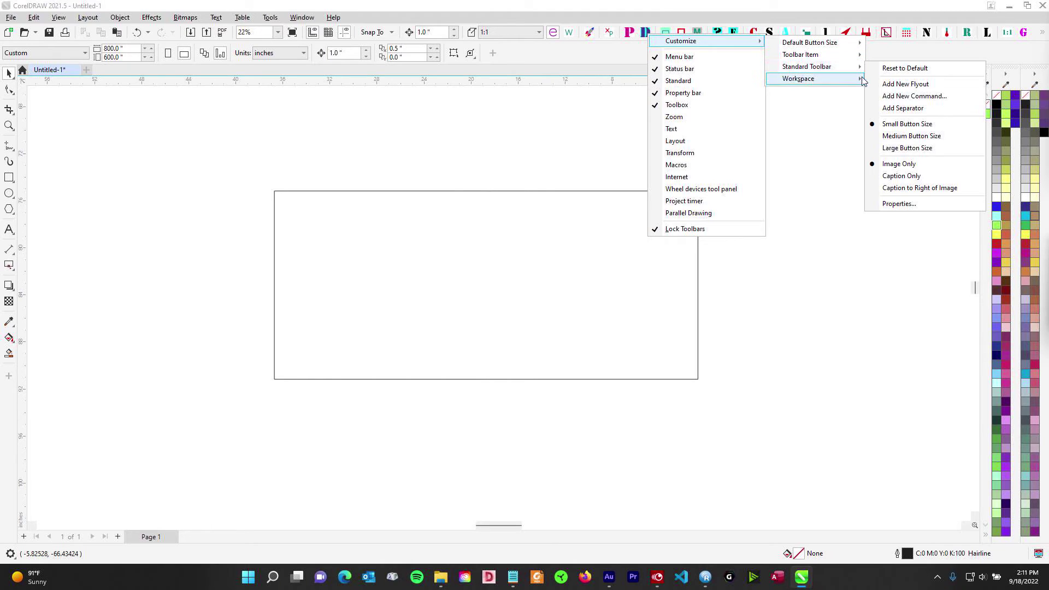
left_click(929, 98)
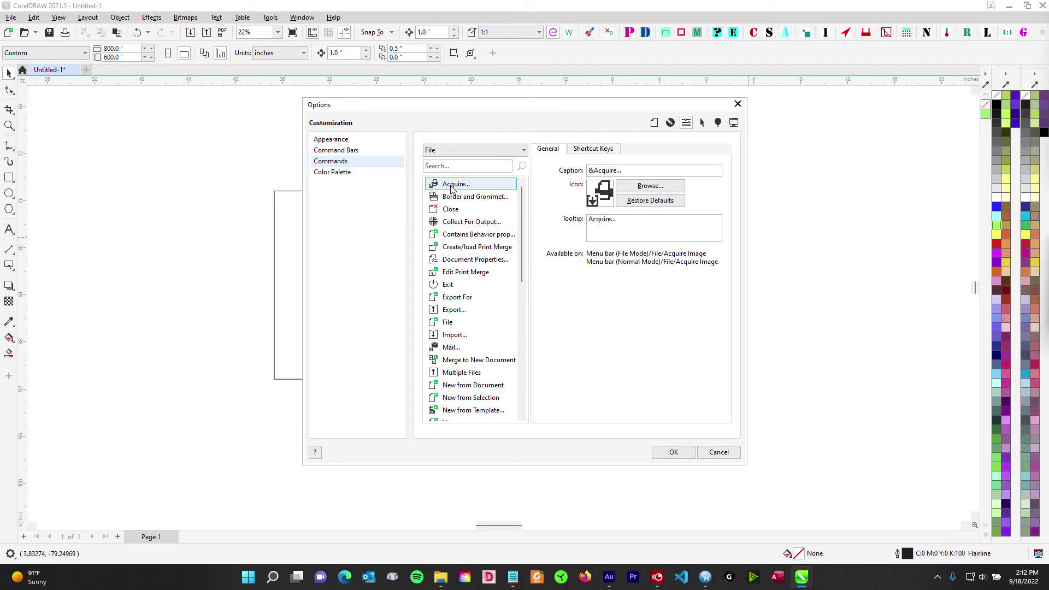
Step: Browse the File commands and the list of command categories, keeping the File category selected
left_click_drag(521, 211, 522, 301)
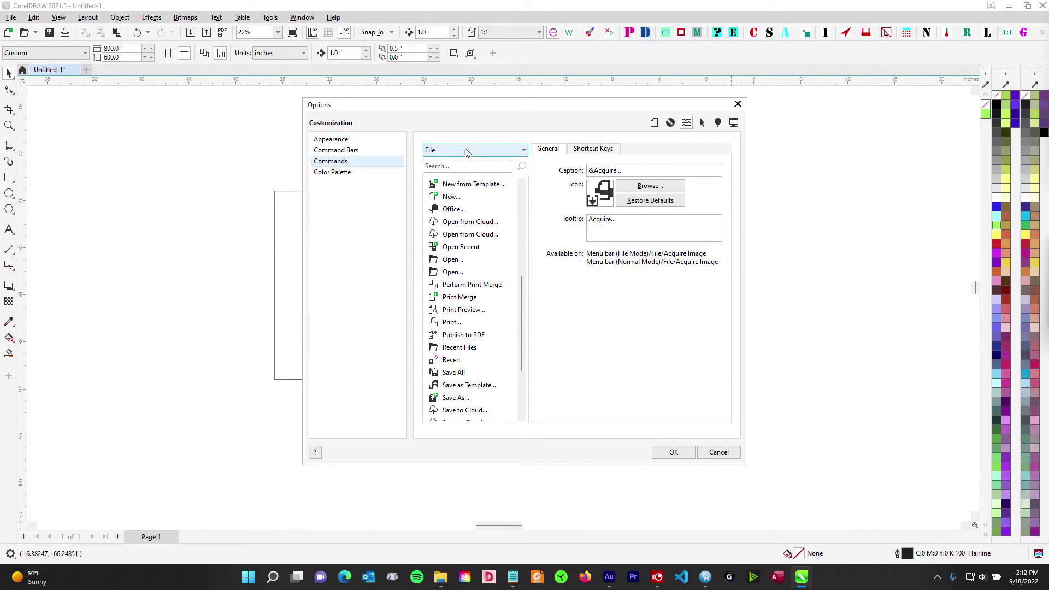
left_click(524, 150)
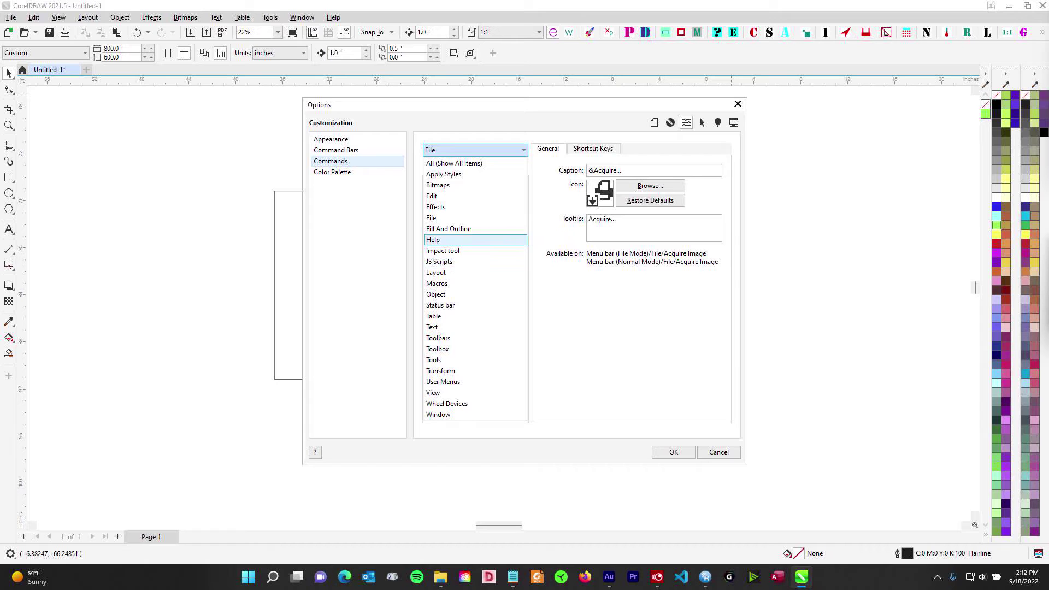
left_click(432, 217)
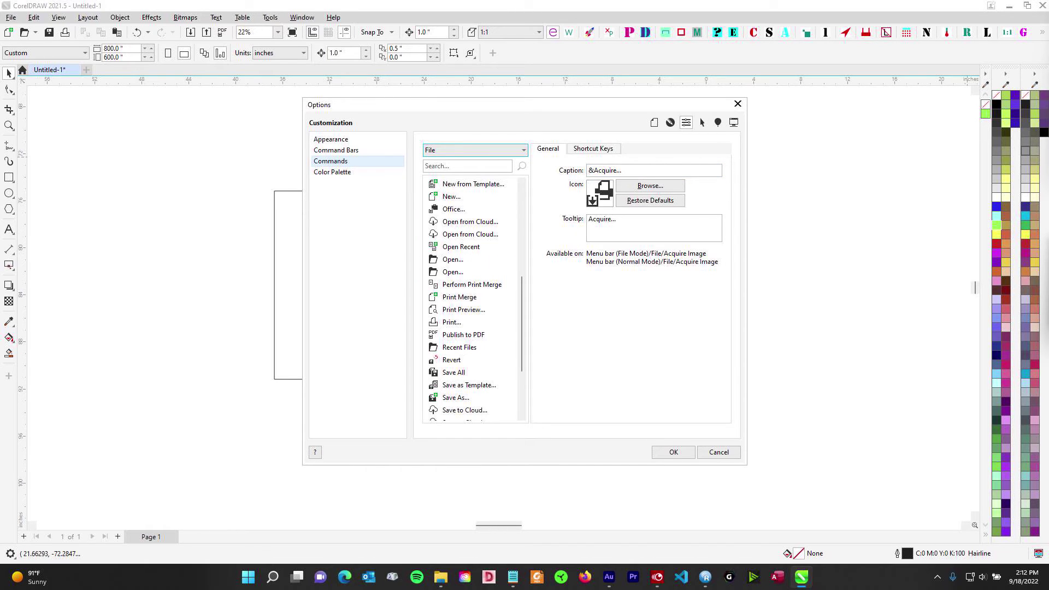
Step: Show the Macros category in the command customization list and move the Scripts docker out of the way
key("alt+shift+F11")
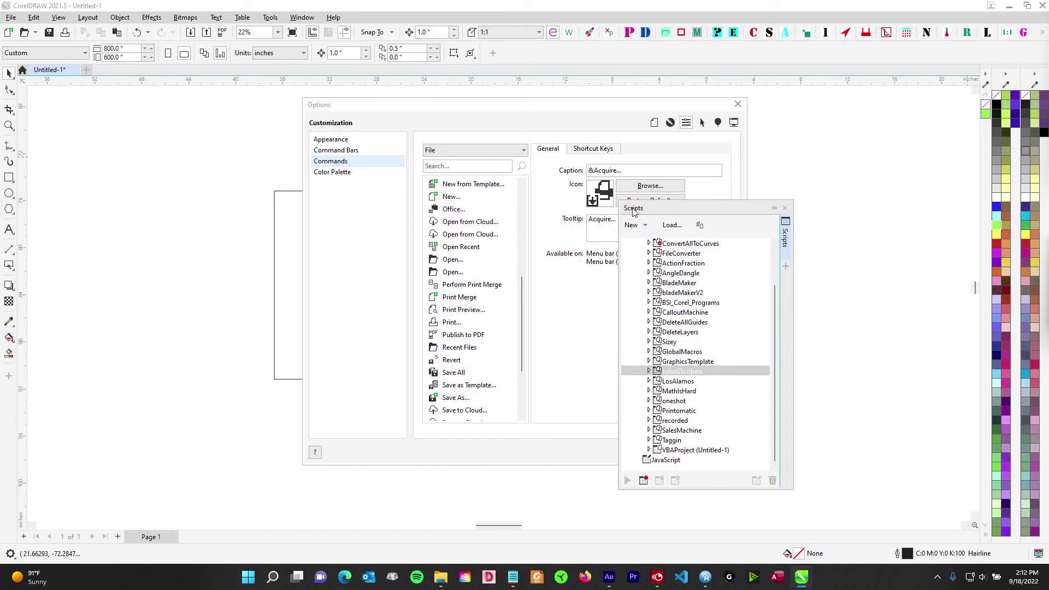
left_click(490, 155)
left_click(490, 156)
left_click(522, 154)
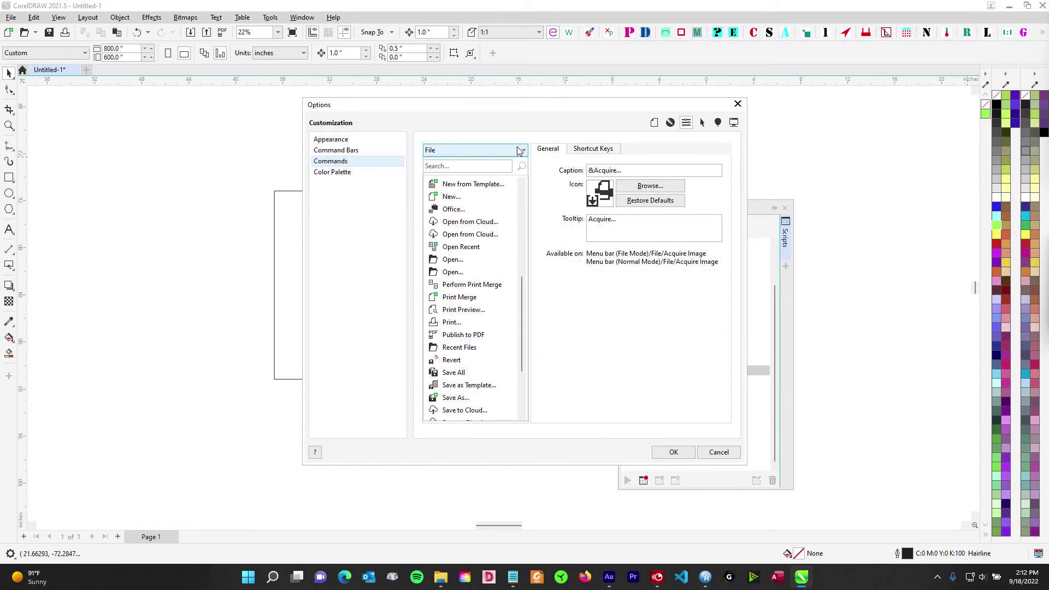
left_click(518, 151)
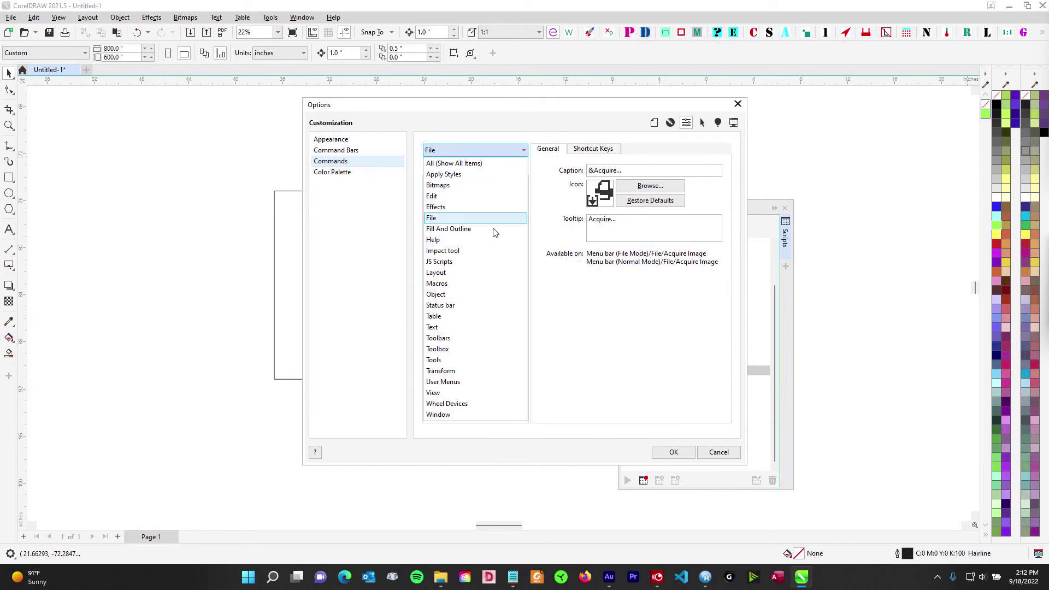
left_click(470, 284)
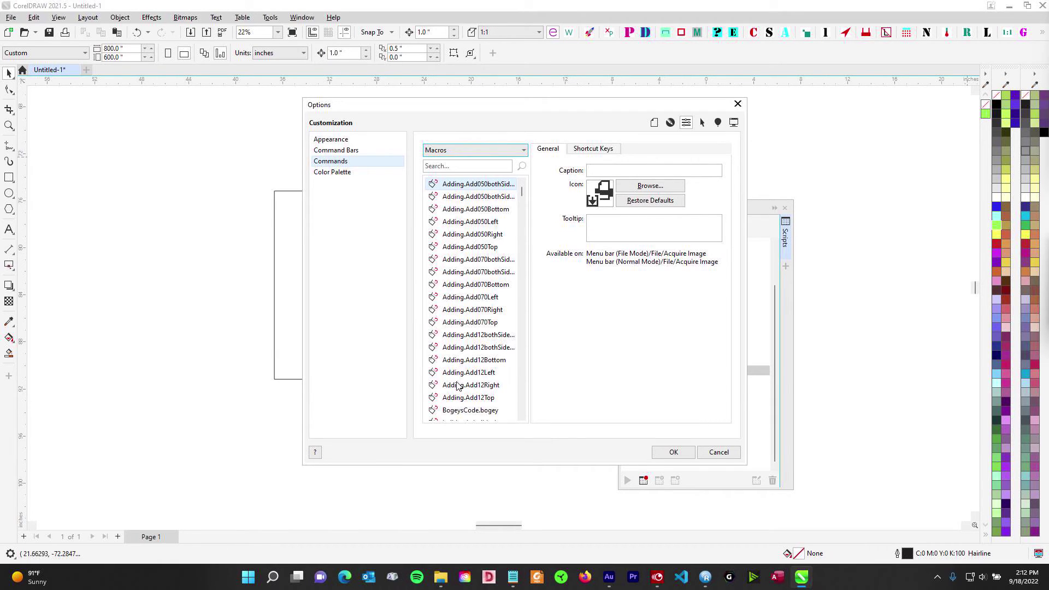
left_click(767, 208)
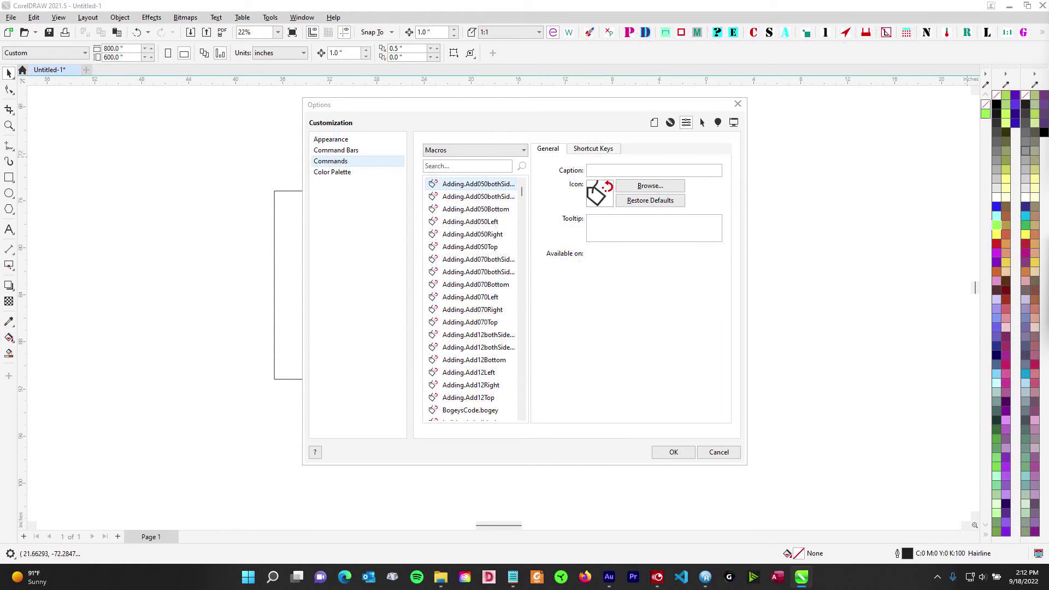
Step: Find the johnGcode.johnGLauncher macro in the command list and assign JohnGScribes.ico as its icon
scroll(481, 265, "down", 8)
scroll(481, 265, "down", 1)
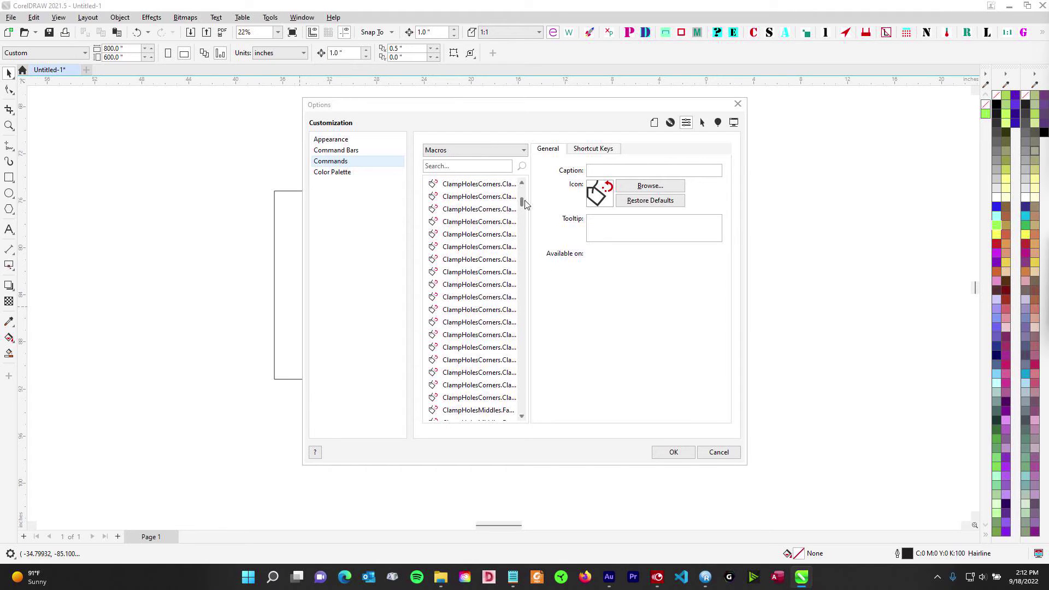
left_click_drag(521, 205, 523, 272)
left_click(485, 258)
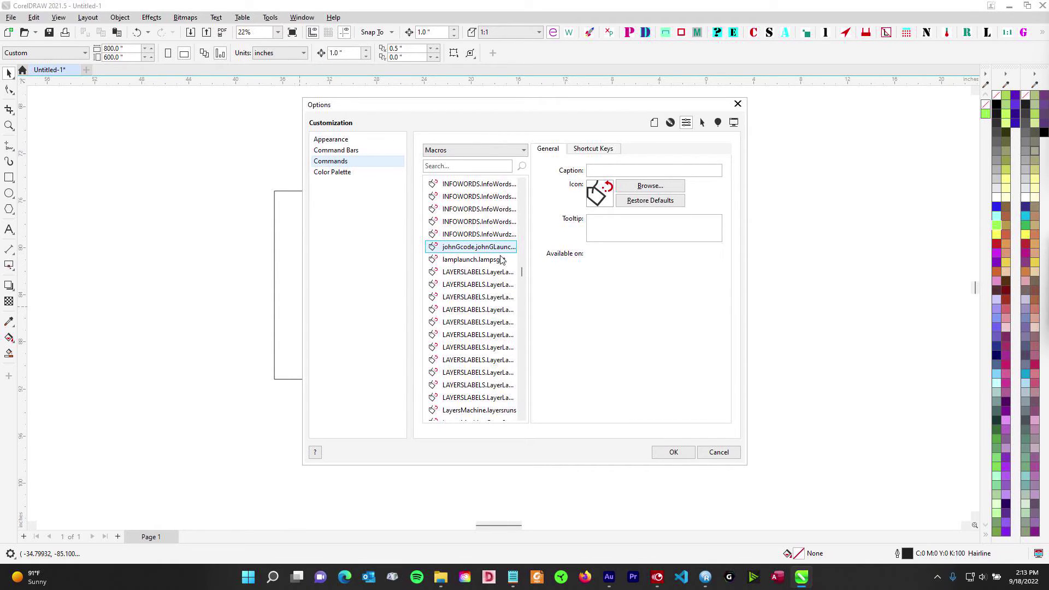
left_click(650, 187)
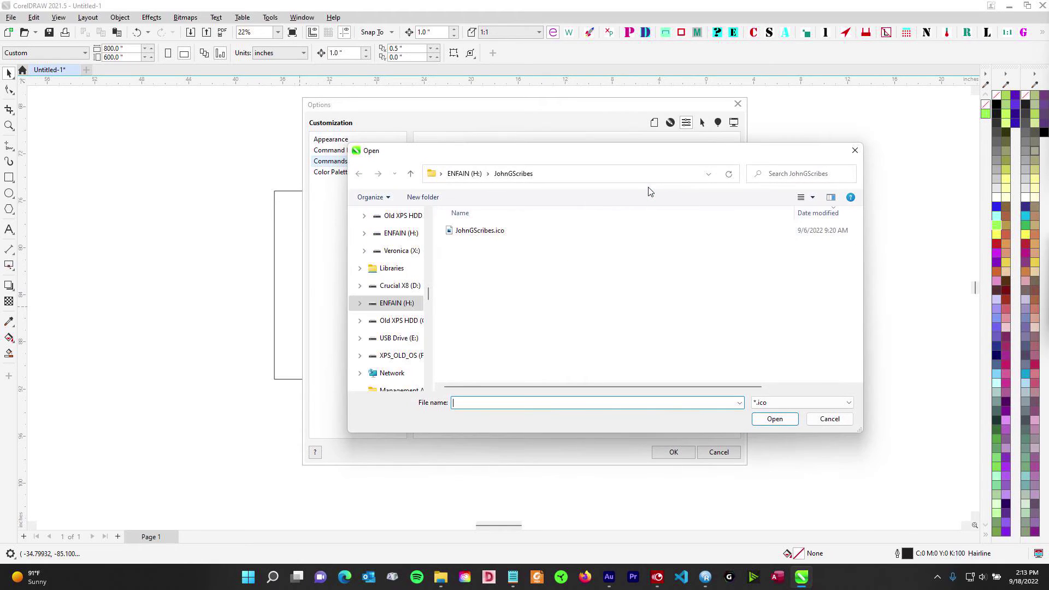
left_click_drag(635, 162, 577, 162)
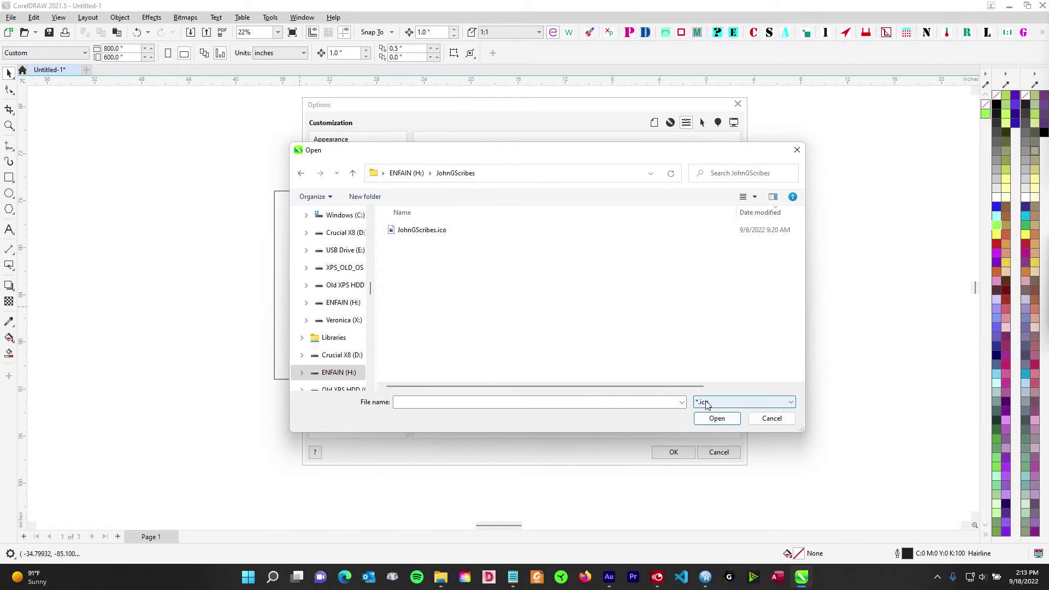
left_click(441, 234)
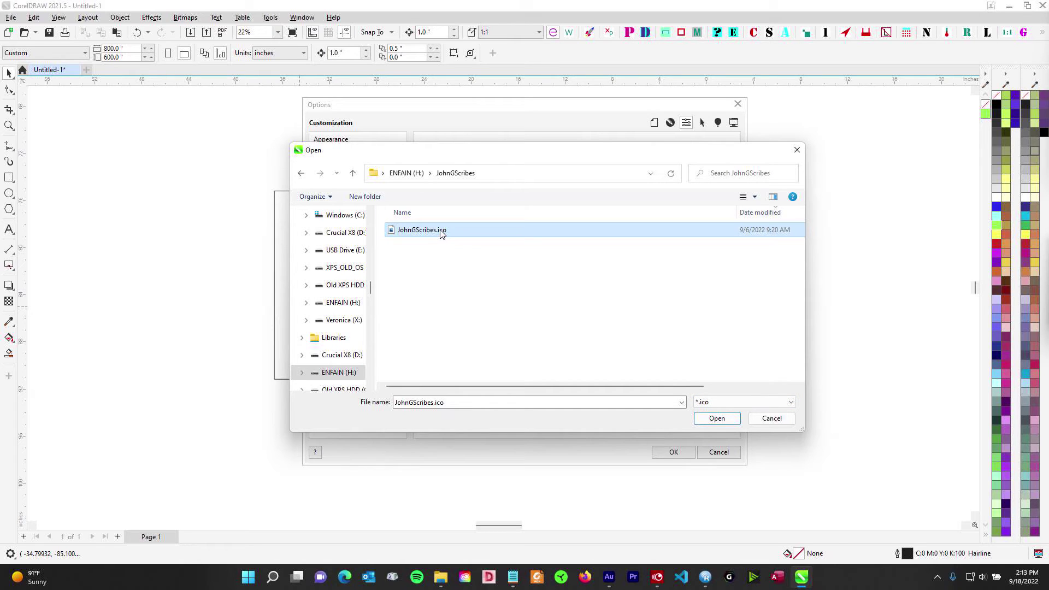
left_click(722, 422)
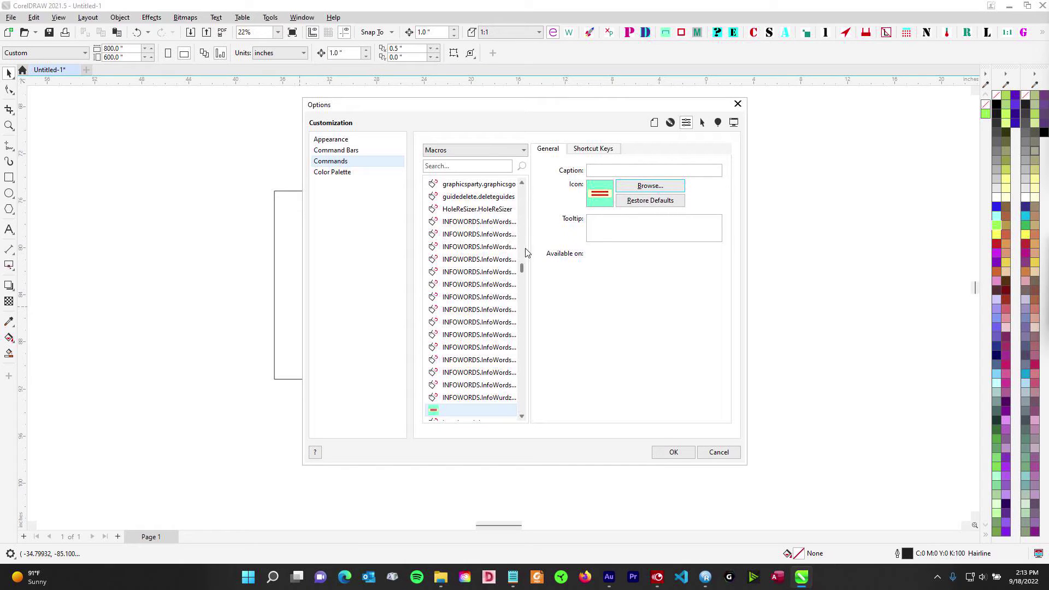
Step: Locate the johnGLauncher command by its new icon, start moving it out of the list, and cancel the customization
left_click(522, 417)
left_click(522, 417)
left_click(522, 417)
left_click(522, 417)
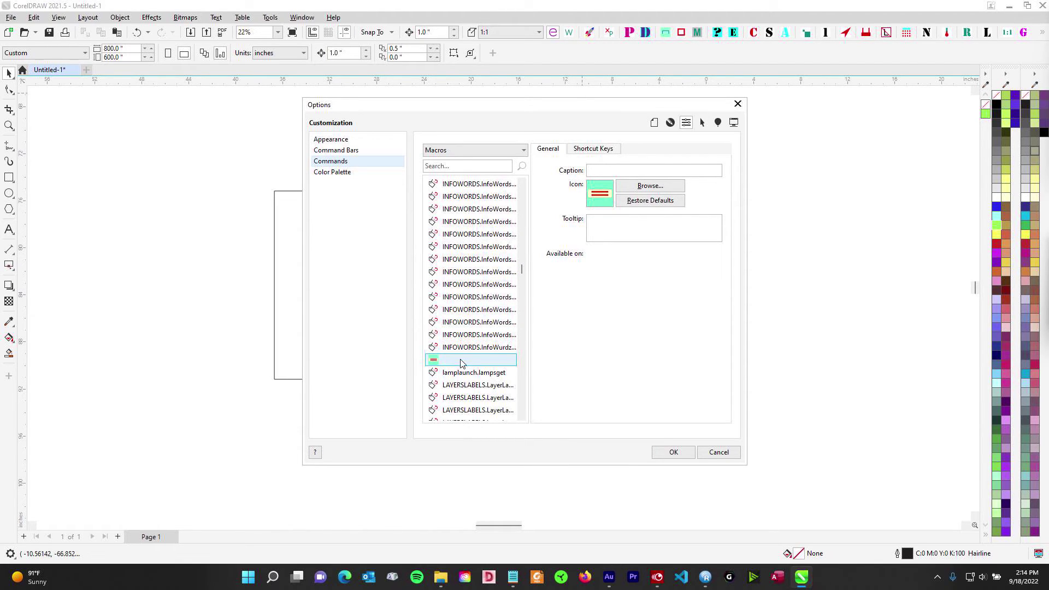
mouse_move(461, 363)
left_mouse_down()
mouse_move(480, 344)
mouse_move(523, 202)
mouse_move(603, 34)
mouse_move(696, 39)
mouse_move(605, 36)
mouse_move(538, 257)
mouse_move(469, 363)
left_mouse_up()
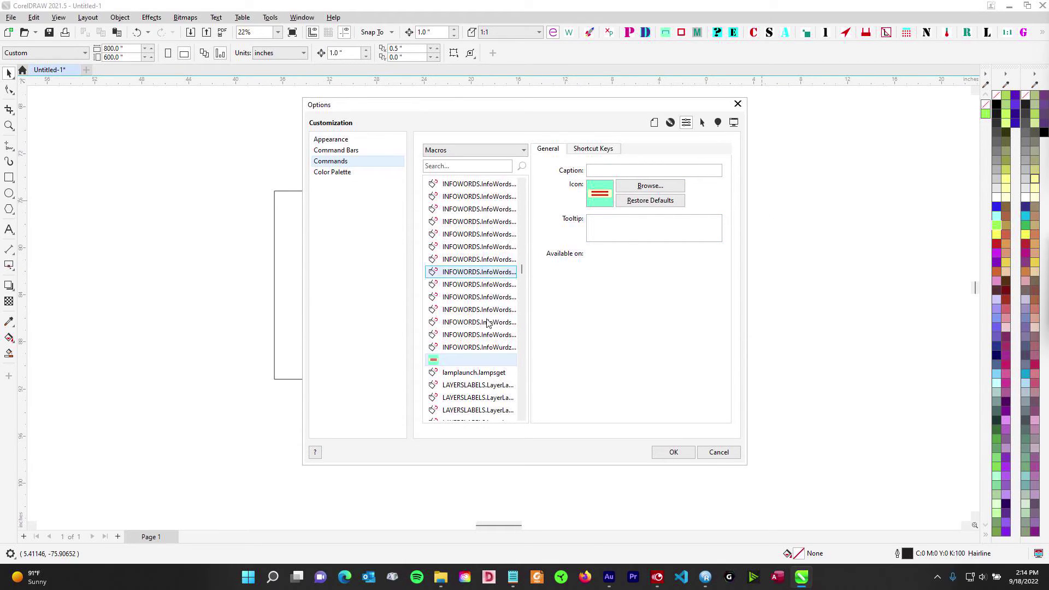
left_click(719, 452)
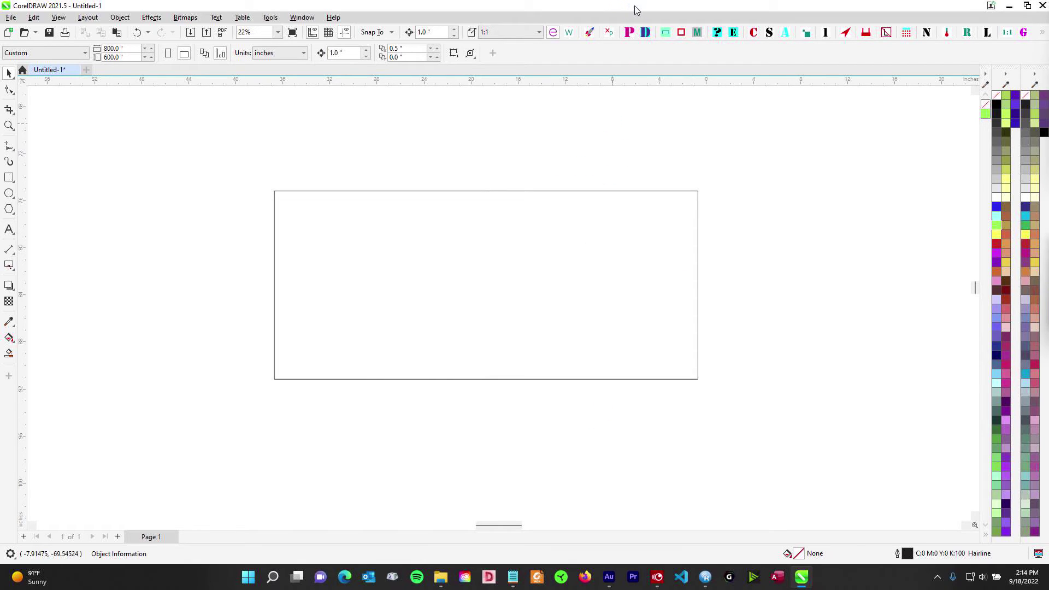
Step: Run the PLLauncher macro from its toolbar command and close the Launch Pad dialog
left_click(587, 34)
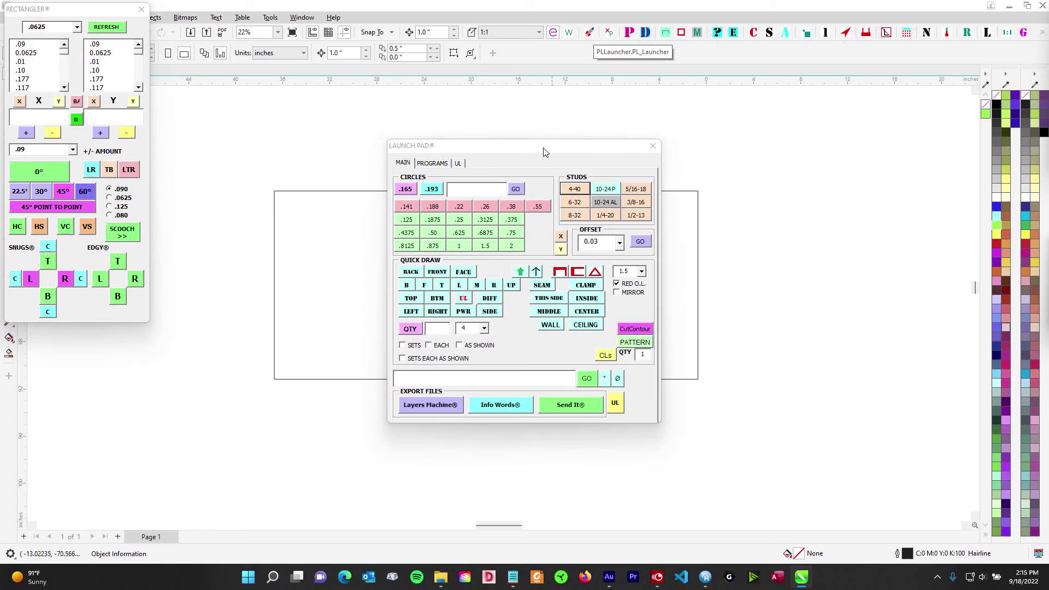
left_click(626, 152)
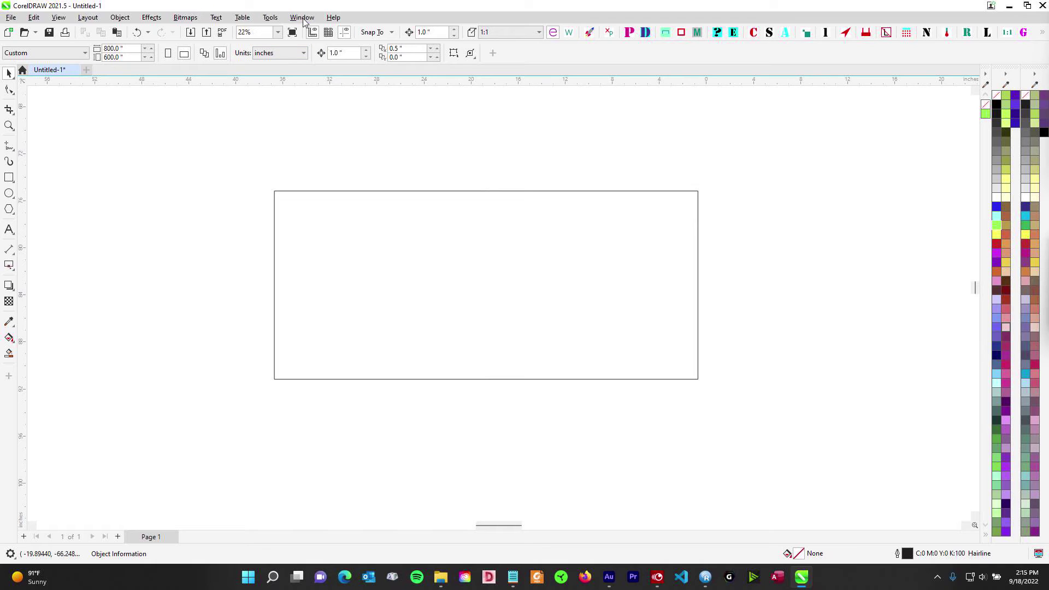
left_click(269, 18)
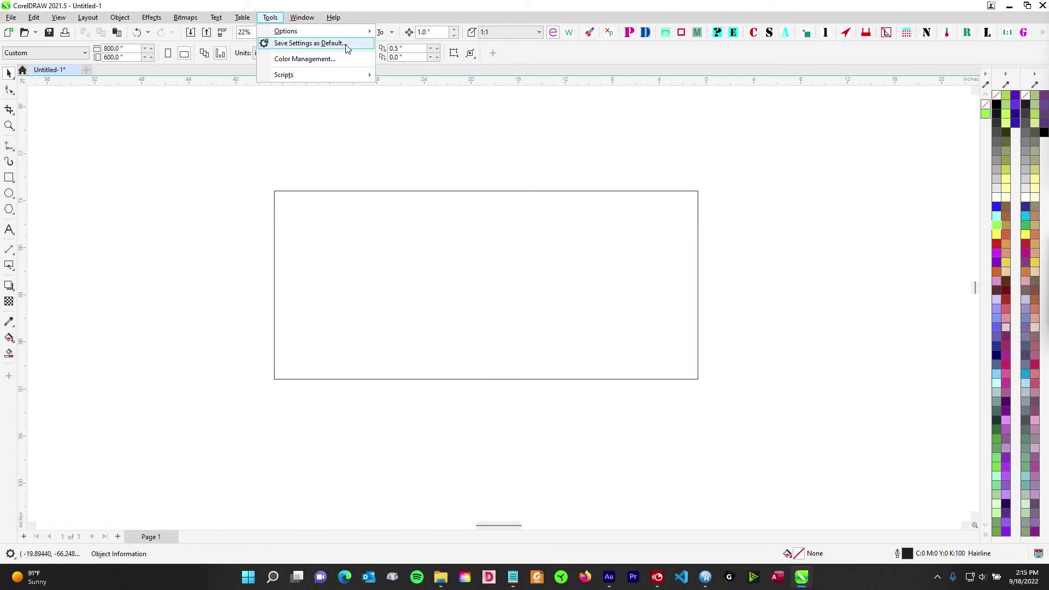
left_click(283, 5)
left_click(301, 17)
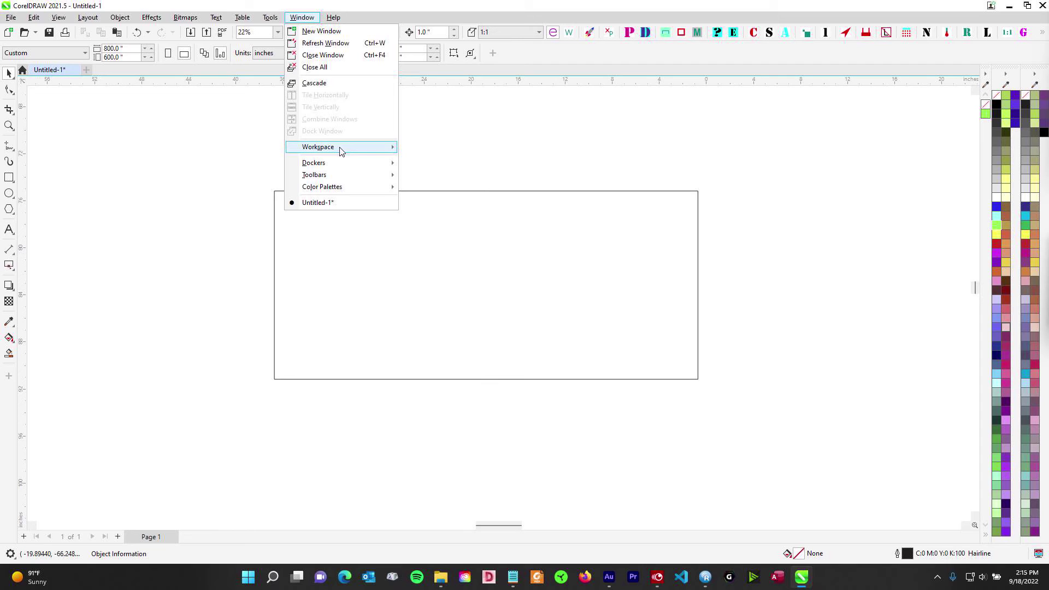
mouse_move(343, 150)
left_click(656, 138)
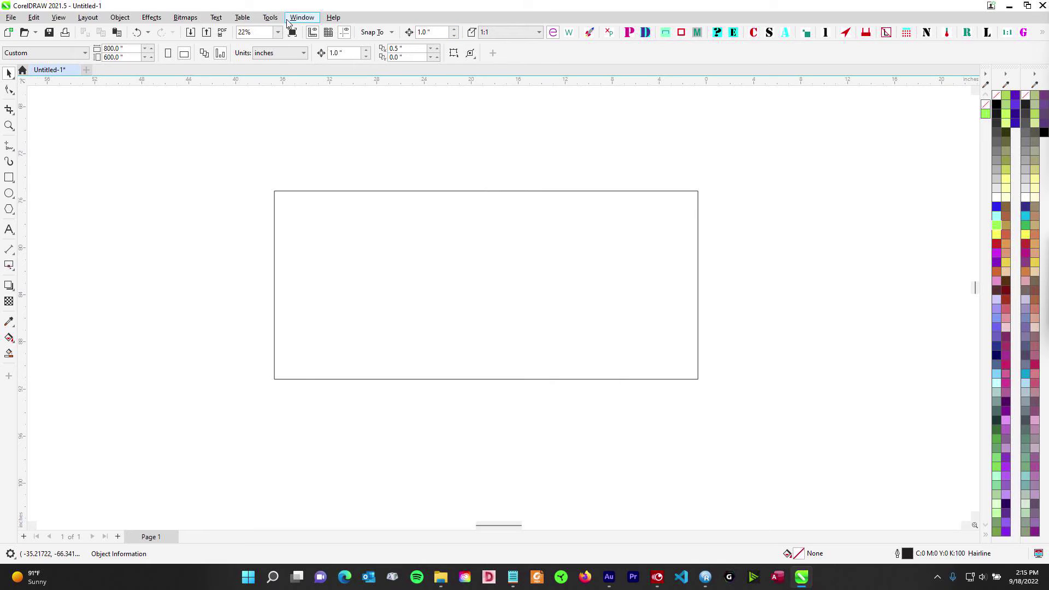
Step: Open the workspace export options, review the workspace elements that can be exported, and cancel the export
left_click(306, 18)
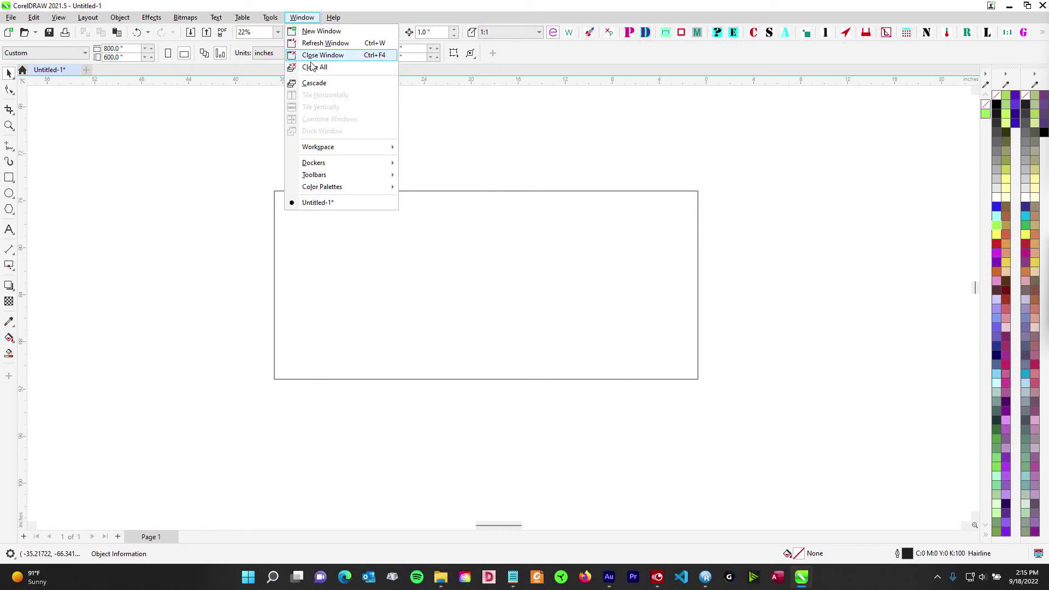
mouse_move(326, 151)
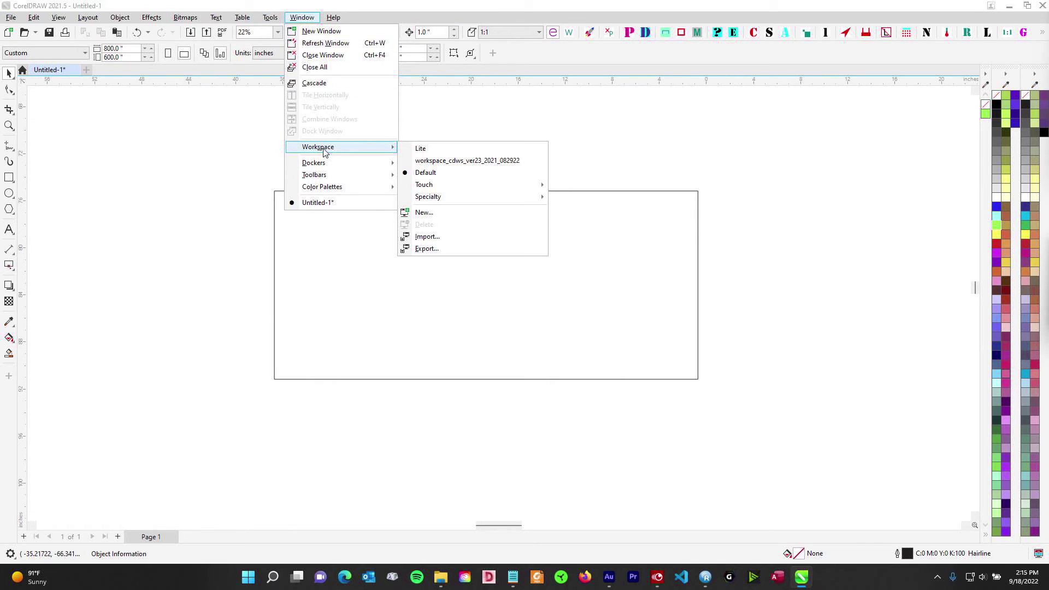
left_click(434, 249)
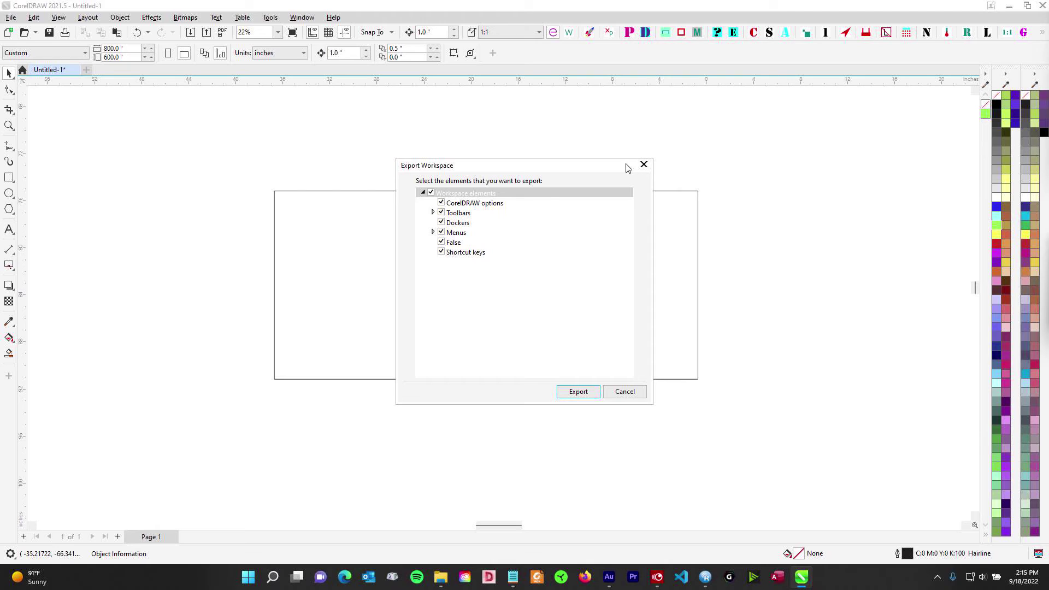
left_click_drag(625, 168, 734, 194)
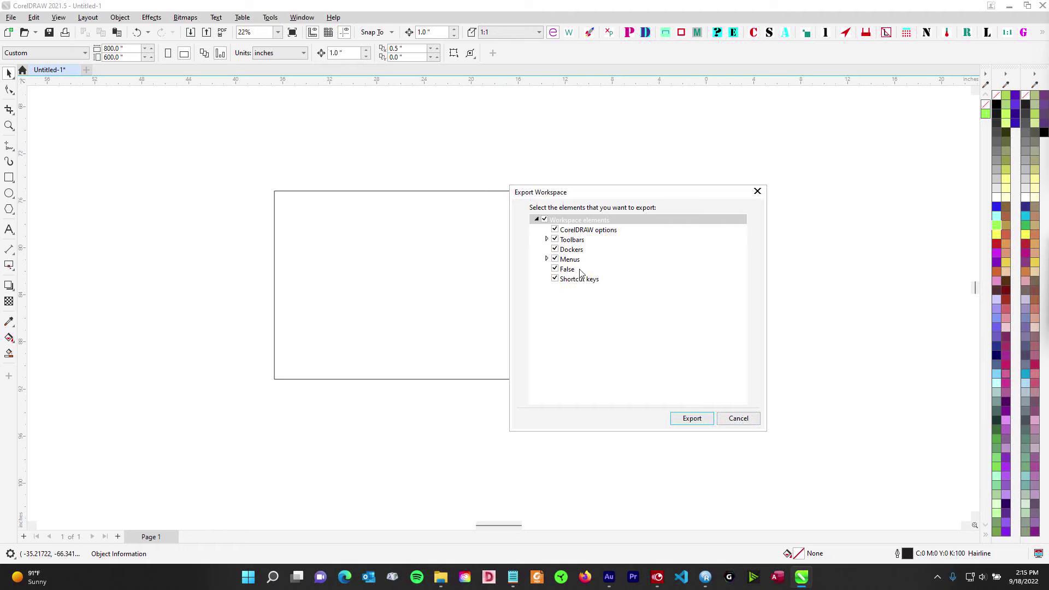
left_click_drag(658, 195, 590, 157)
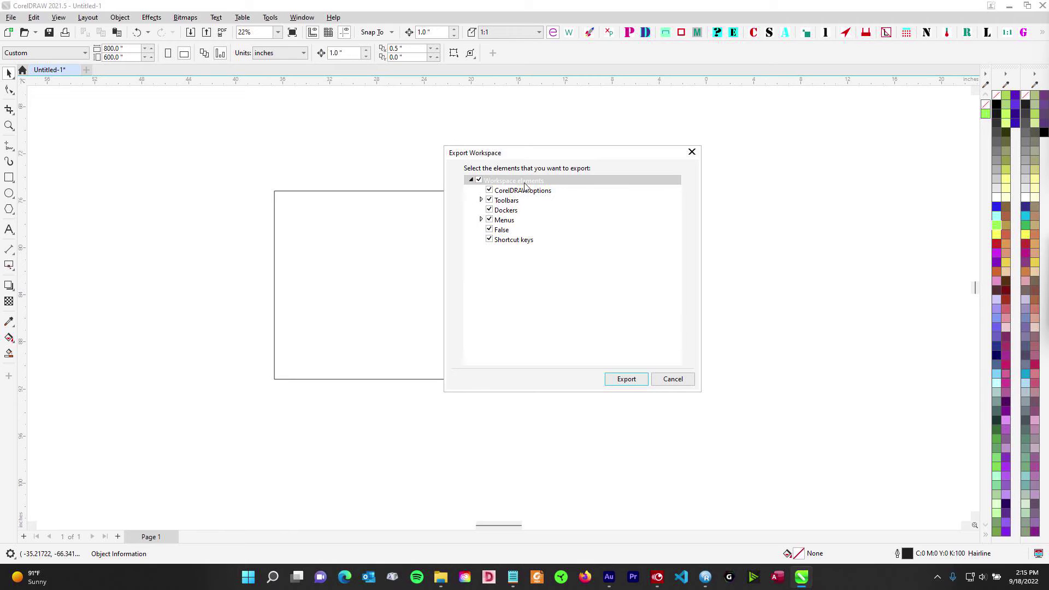
left_click_drag(560, 154, 570, 169)
left_click(682, 394)
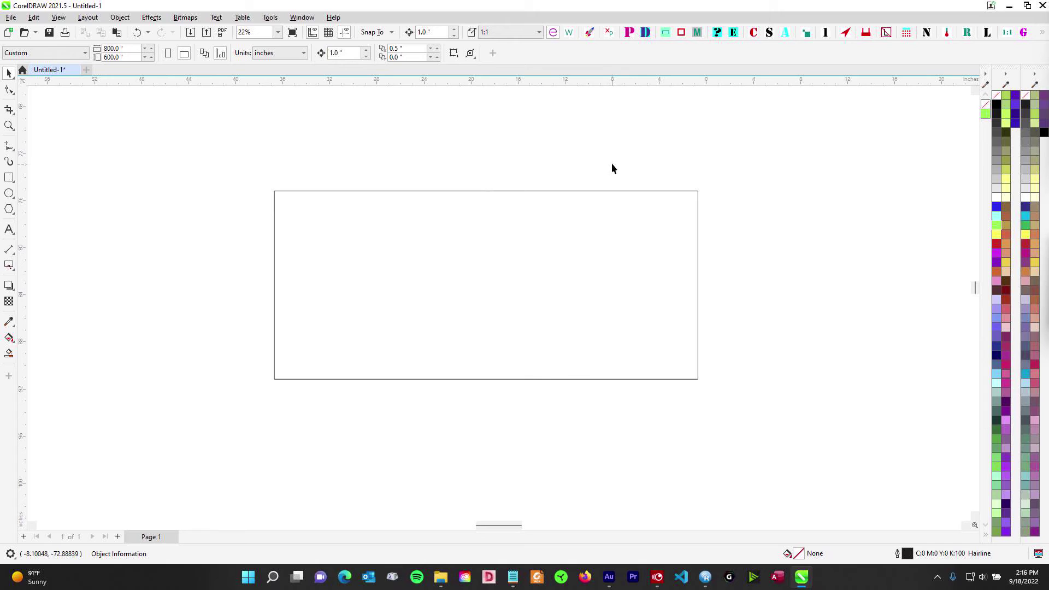
left_click(269, 18)
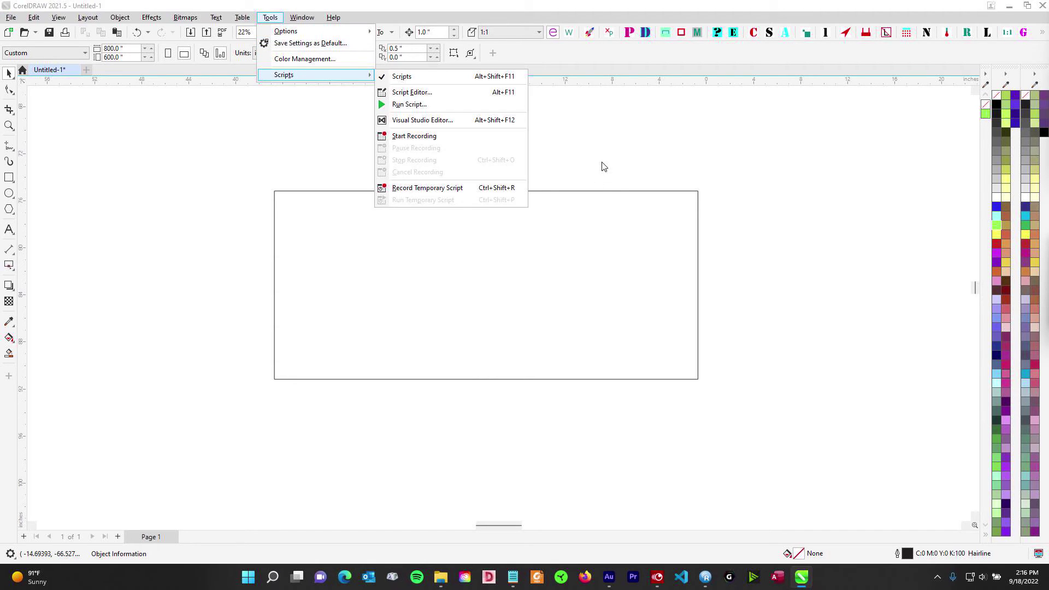
left_click(609, 136)
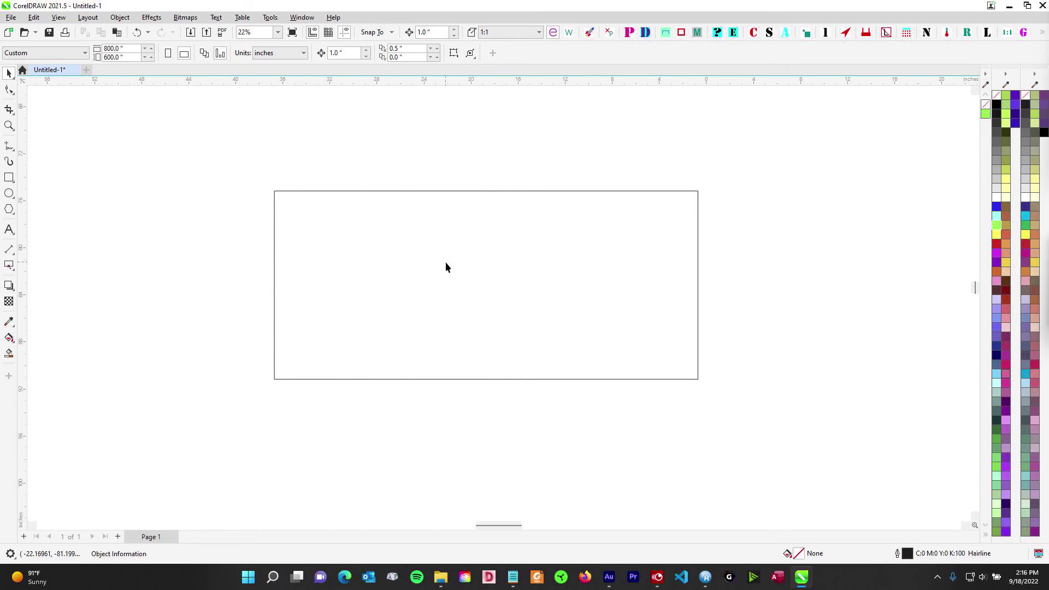
left_click(270, 17)
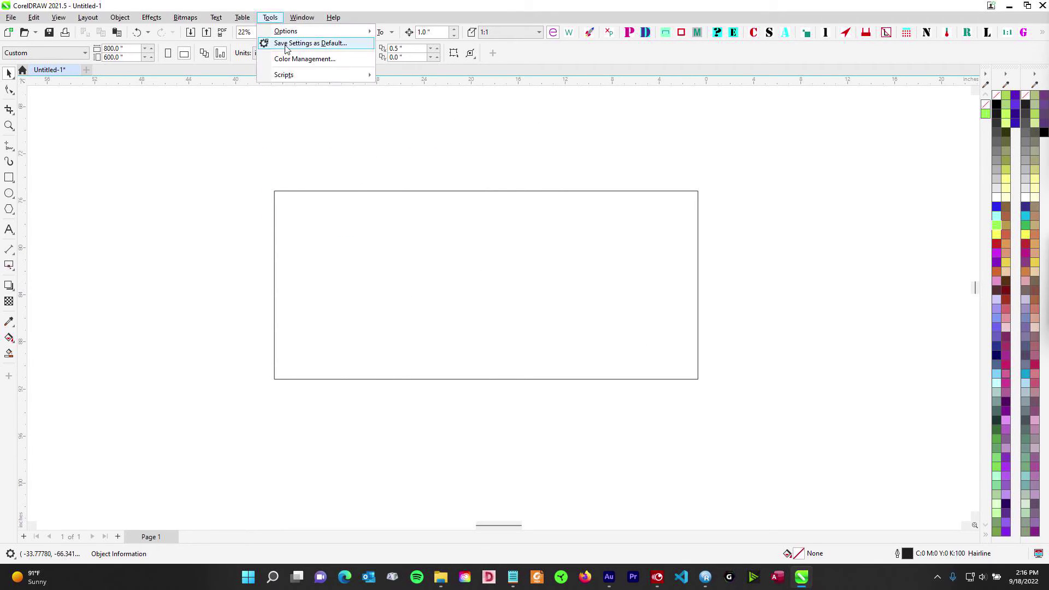
left_click(301, 17)
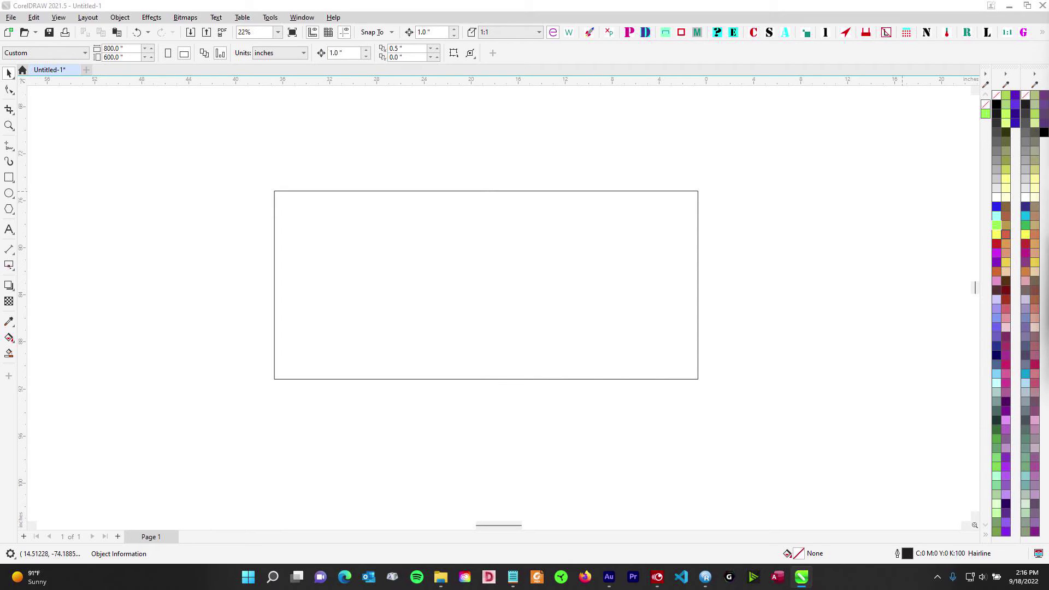
Step: Place the Car Scriber dialog beside the rectangle in the drawing window
left_click_drag(732, 192, 854, 210)
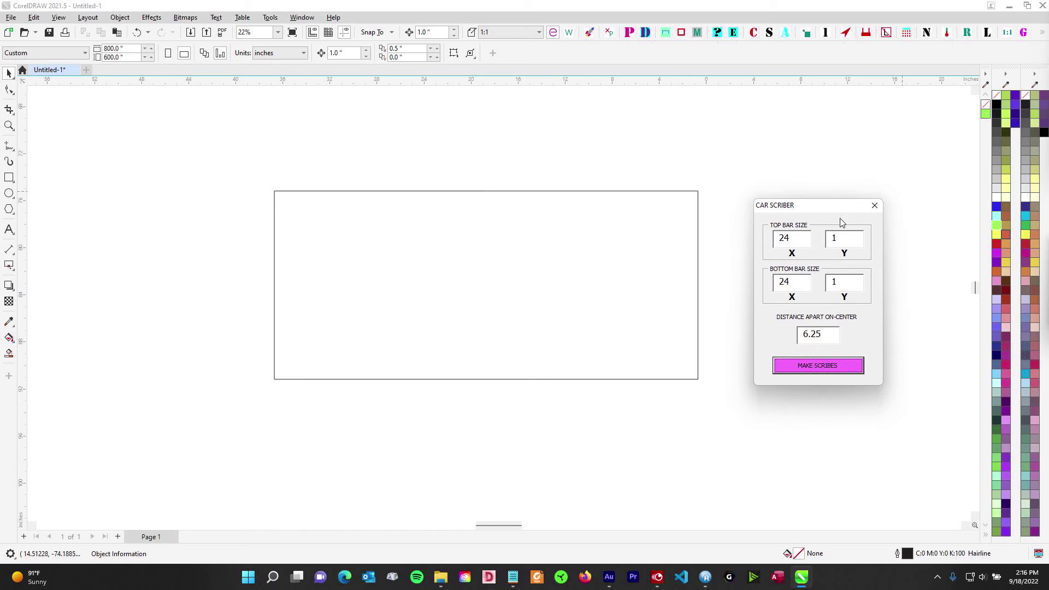
left_click_drag(833, 206, 846, 204)
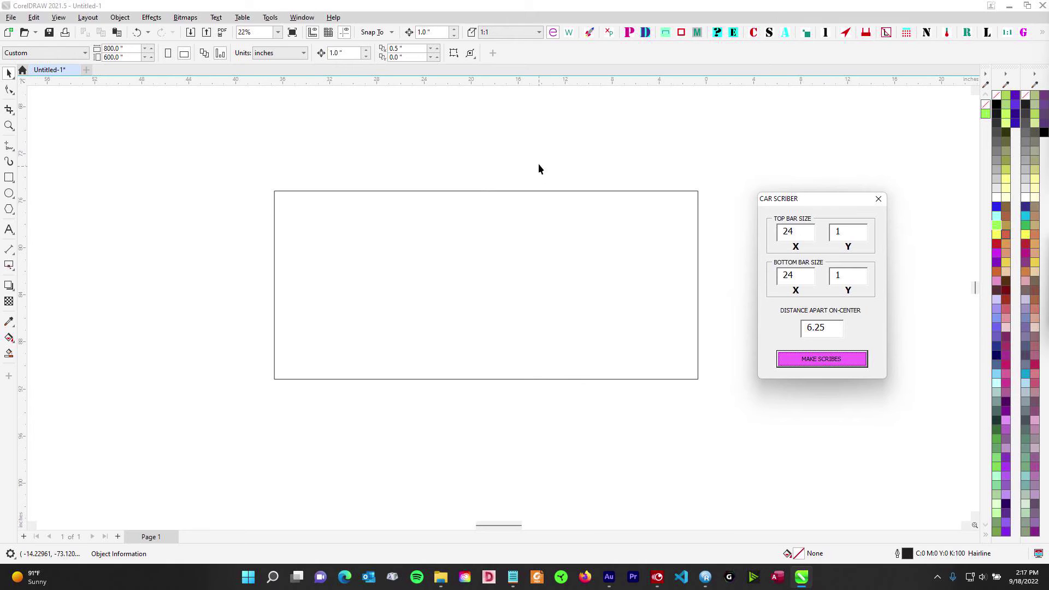
scroll(464, 180, "down", 2)
left_click_drag(834, 197, 777, 173)
Step: Select the whole rectangle with a marquee and reposition the Car Scriber dialog in the empty area next to it
left_click_drag(224, 152, 793, 385)
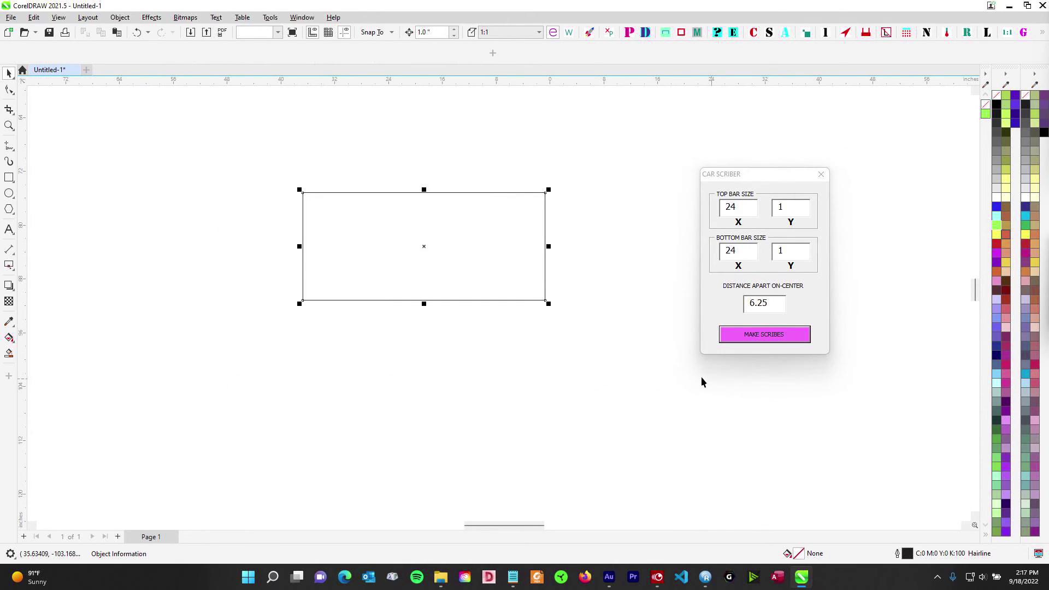
left_click_drag(263, 169, 599, 332)
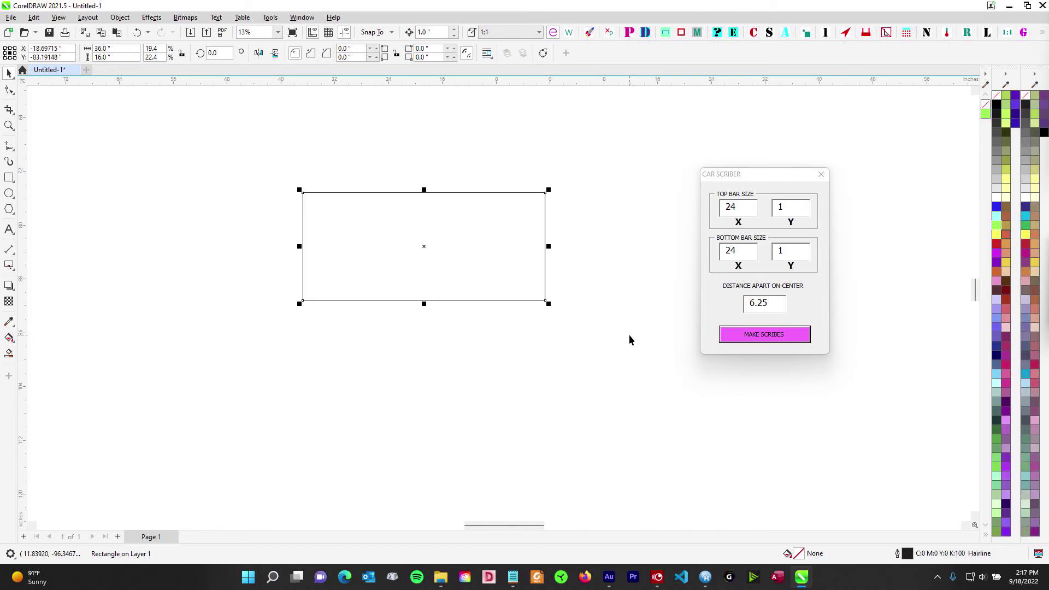
left_click_drag(202, 143, 649, 396)
left_click_drag(217, 149, 645, 366)
left_click_drag(755, 174, 704, 170)
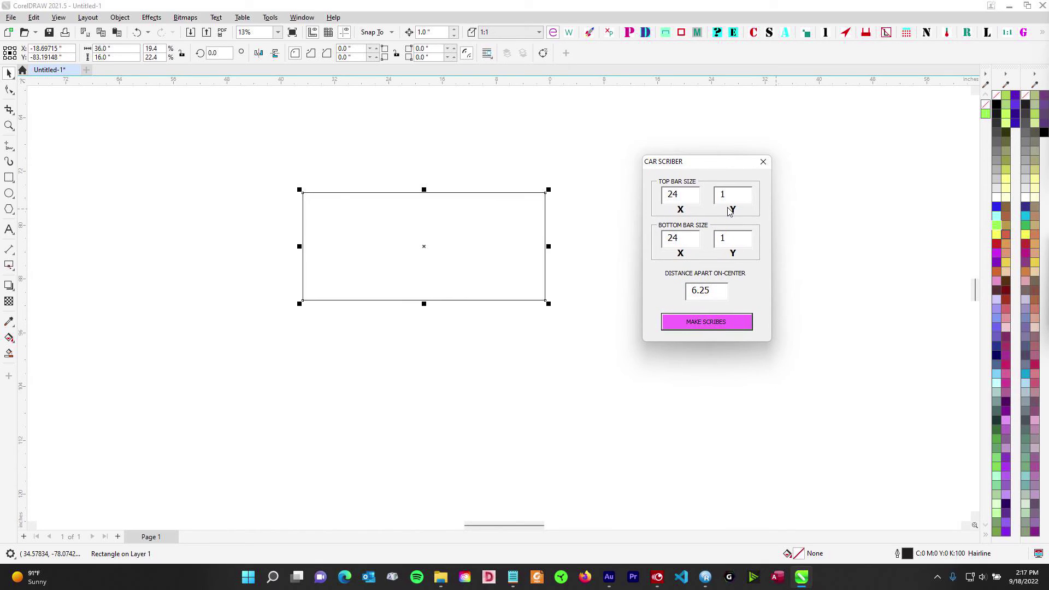
left_click_drag(725, 167, 779, 193)
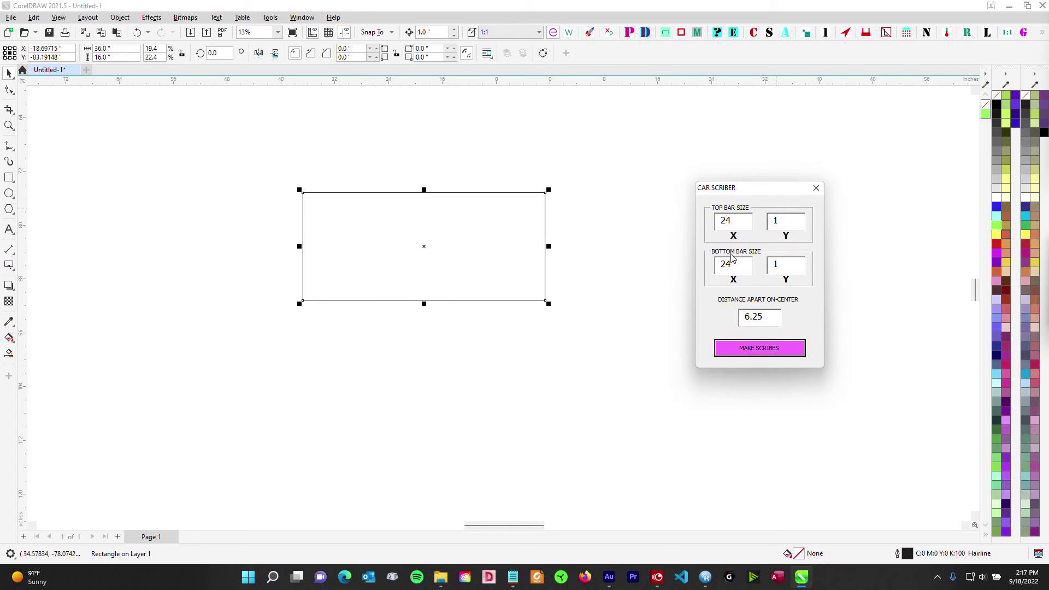
Step: Make scribes on the selected rectangle with both bars at 24 by 1 and 6.25 apart on-center
left_click(788, 352)
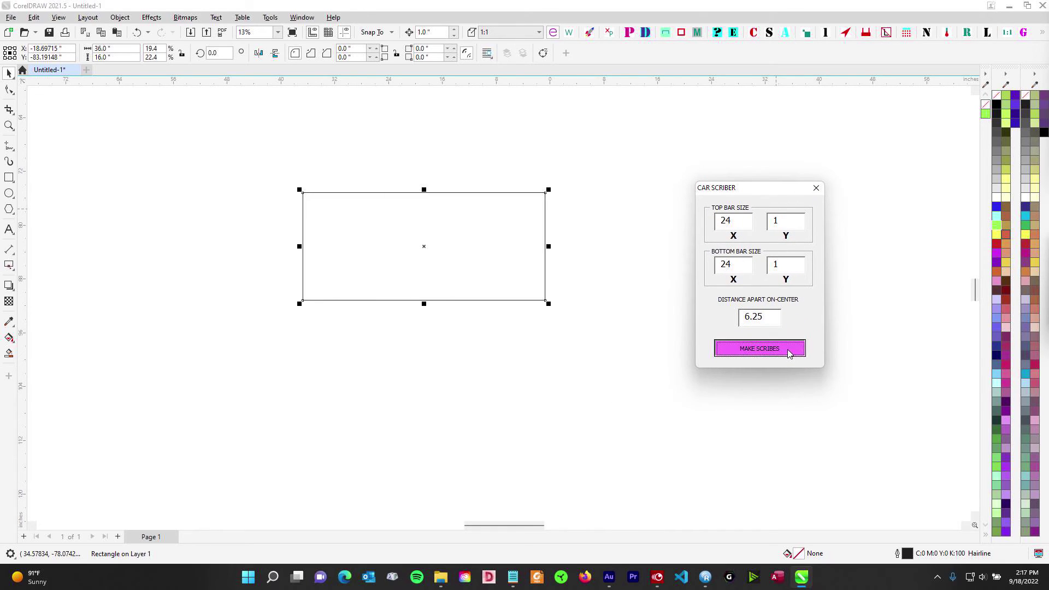
left_click(559, 269)
scroll(448, 218, "up", 2)
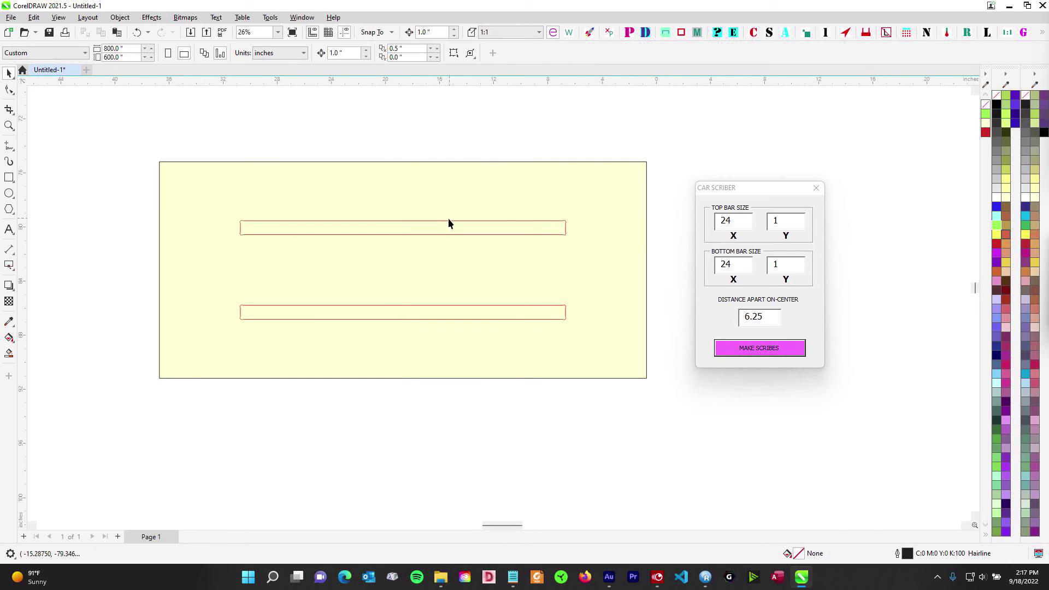
Step: Select both scribe bars inside the rectangle with a marquee and delete them
scroll(584, 234, "down", 2)
left_click_drag(304, 191, 532, 337)
key("Delete")
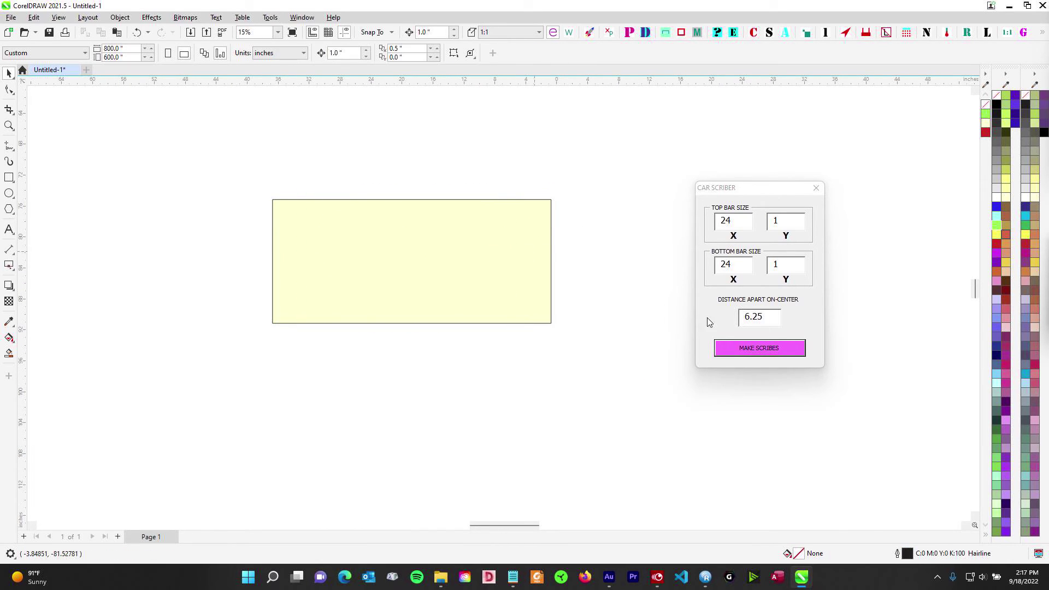
Step: Set the on-center distance to 8, select the rectangle, and make the scribes
left_click(743, 208)
left_click_drag(745, 186, 687, 168)
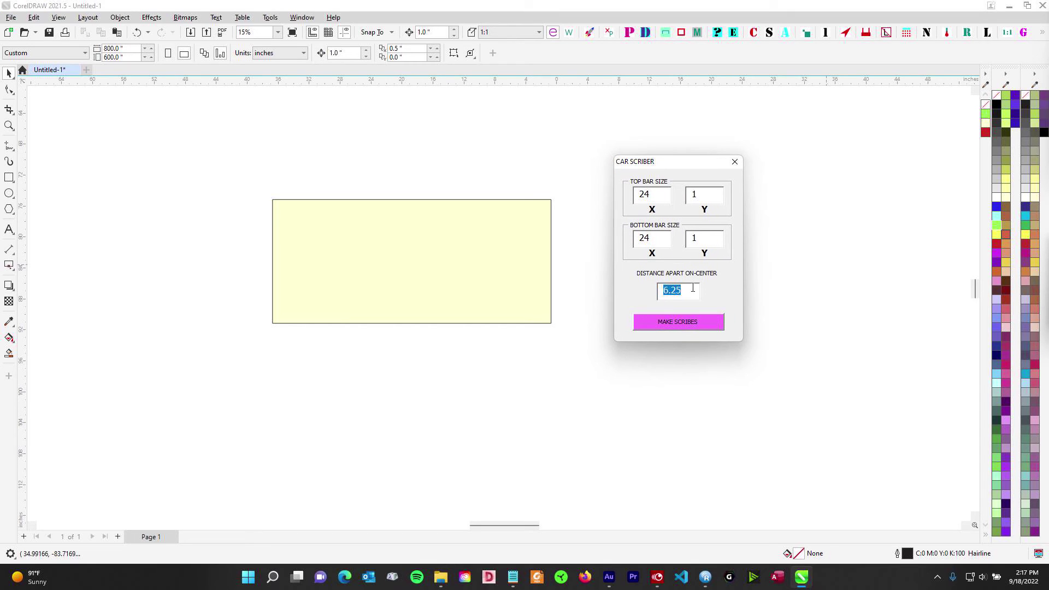
type("8")
left_click_drag(215, 153, 592, 362)
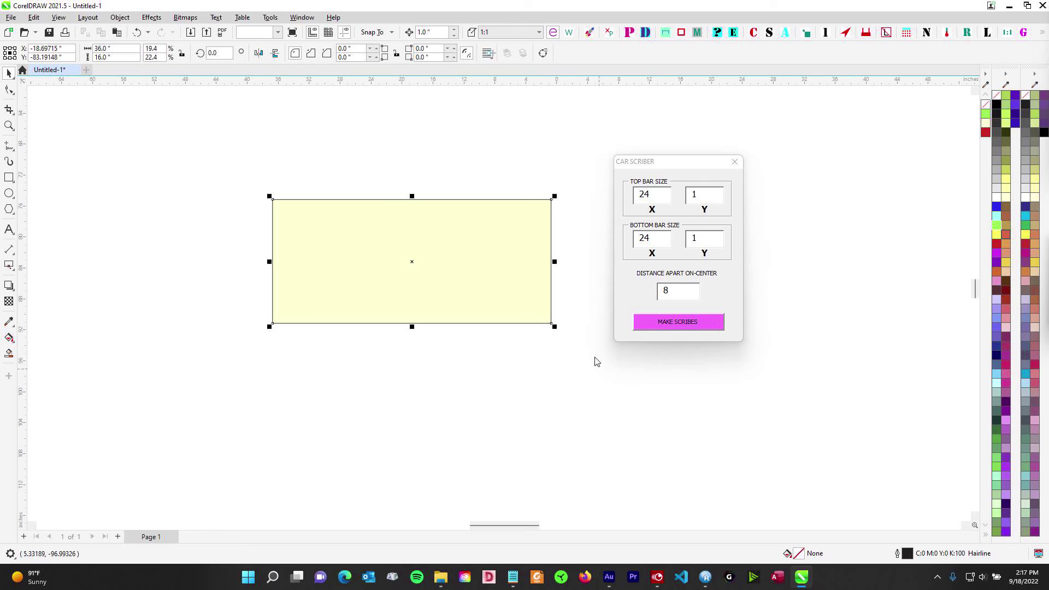
left_click(655, 327)
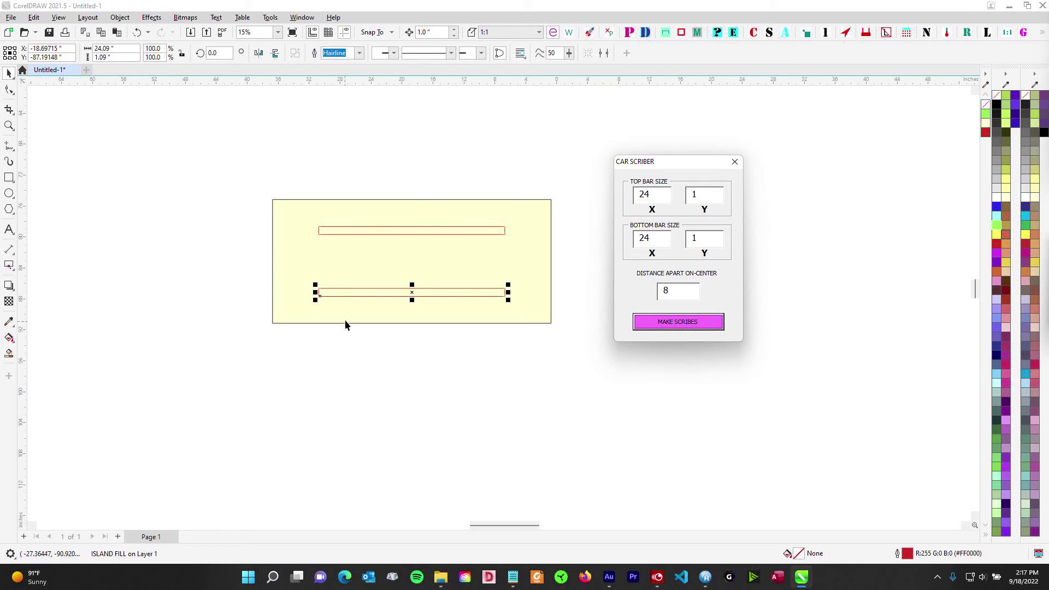
left_click(458, 264)
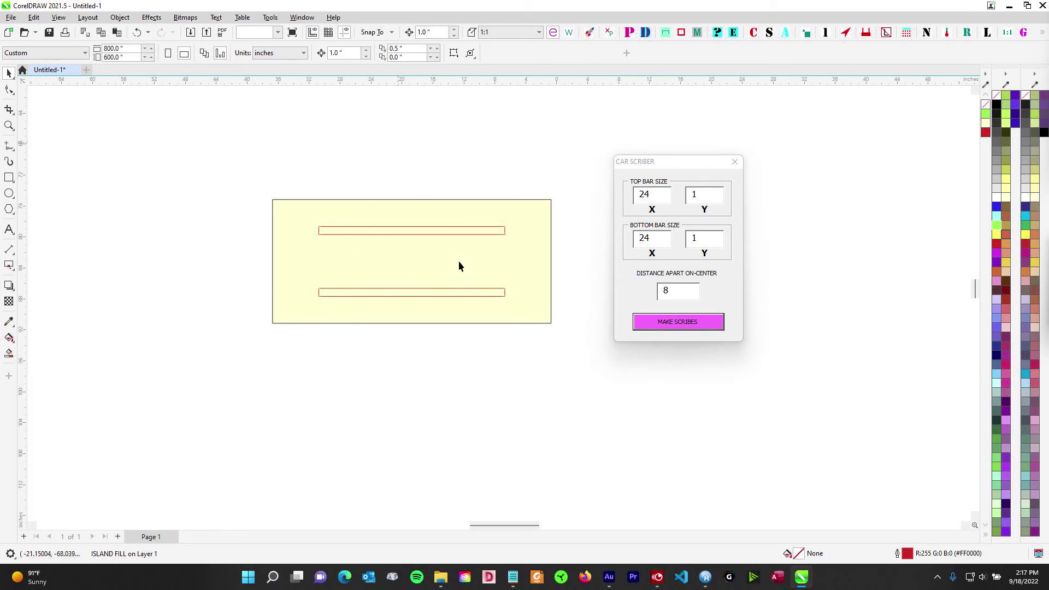
Step: Select the outer rectangle and set its width to 60 inches
left_click(658, 194)
left_click(533, 271)
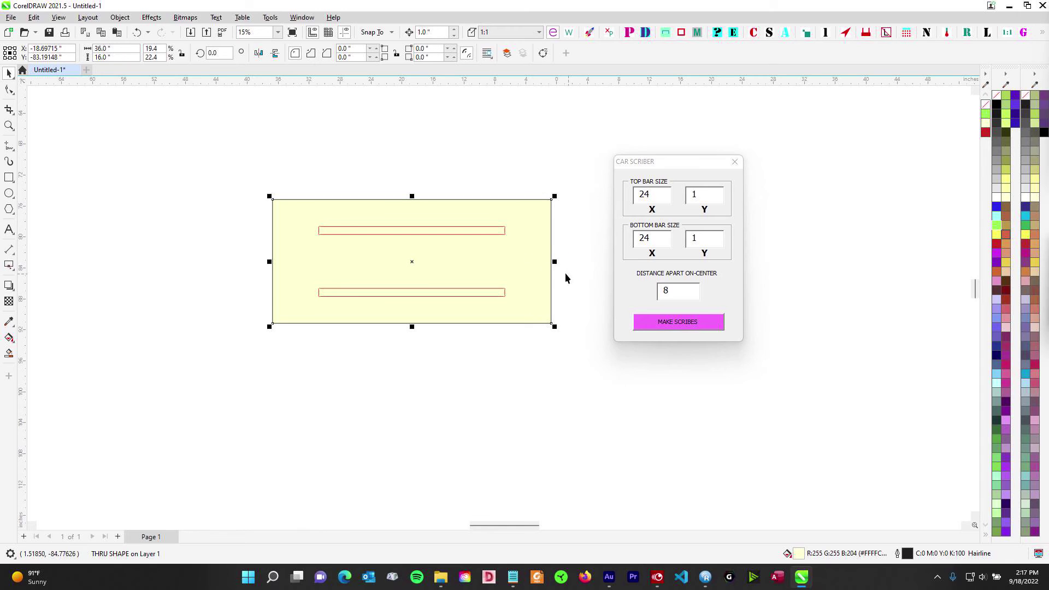
left_click(115, 48)
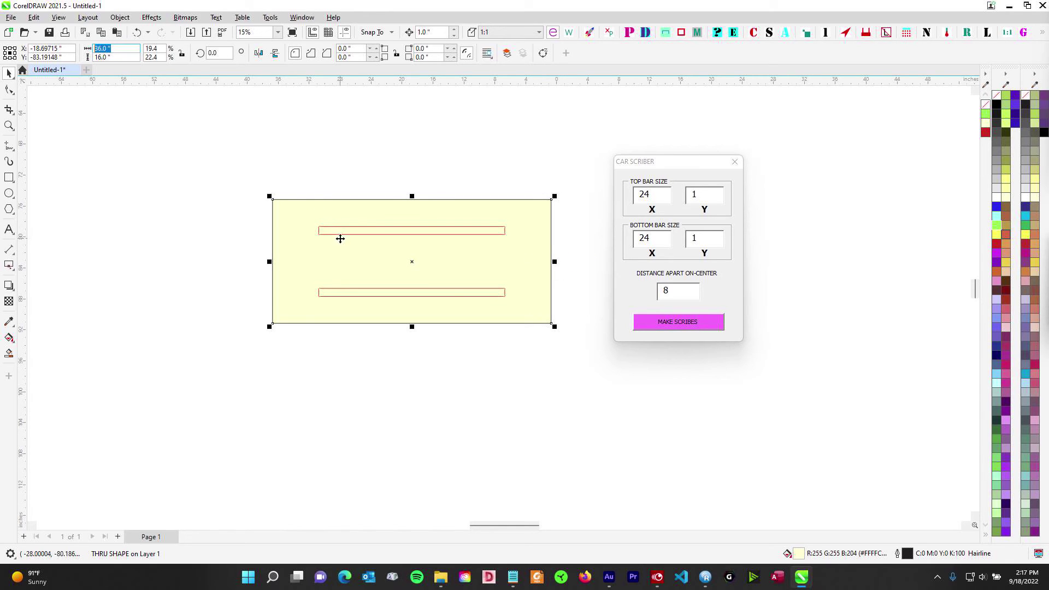
type("60")
key("Return")
Step: Delete both scribe bars from the widened rectangle
scroll(355, 165, "down", 2)
left_click_drag(257, 169, 447, 349)
key("Delete")
Step: Set the X size of both the top and bottom bars to 50 in the Car Scriber dialog
left_click(616, 201)
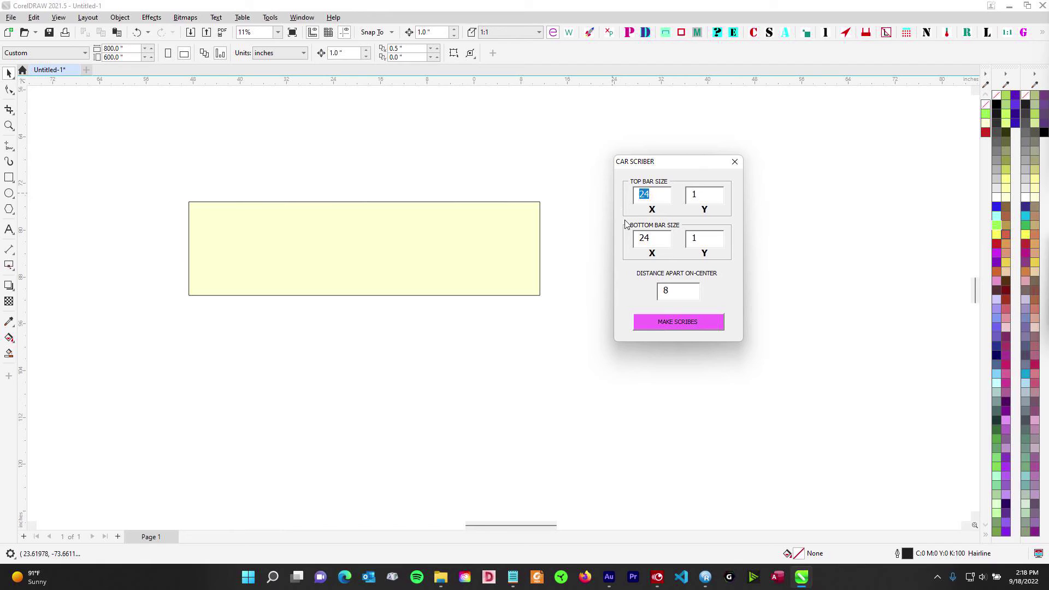
type("540")
left_click_drag(655, 194, 611, 191)
type("50")
key("Tab")
type("50")
Step: Set the top bar's Y size to 1.65, the bottom bar's to 2, and the on-center distance to 7
double_click(700, 194)
key("BackSpace")
key("BackSpace")
type(".65")
left_click_drag(700, 237, 684, 240)
double_click(664, 292)
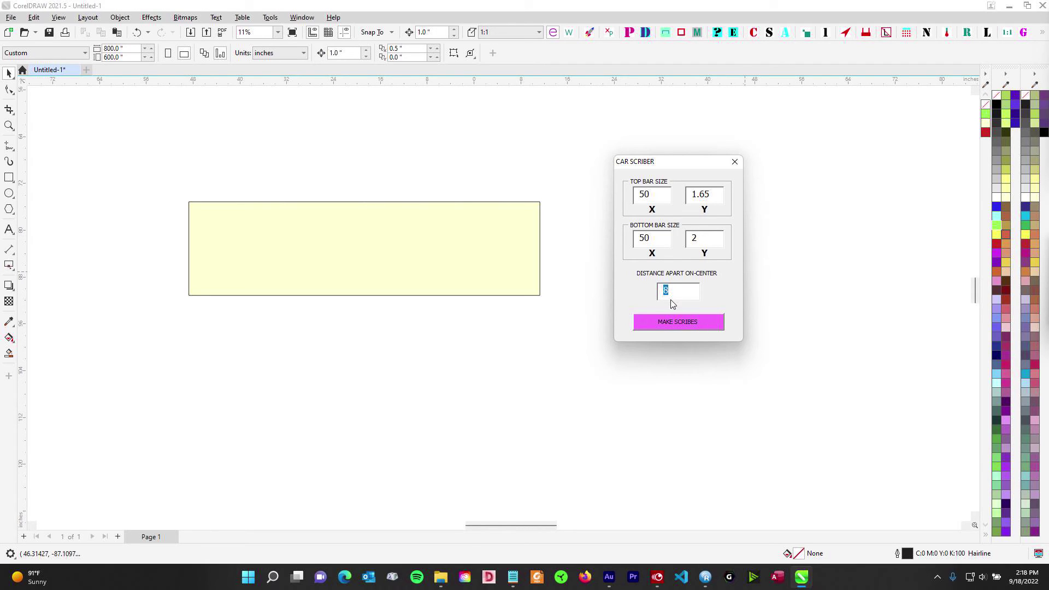
type("7")
Step: Select the 60-inch rectangle and make its scribes with the entered bar sizes and distance
left_click(710, 323)
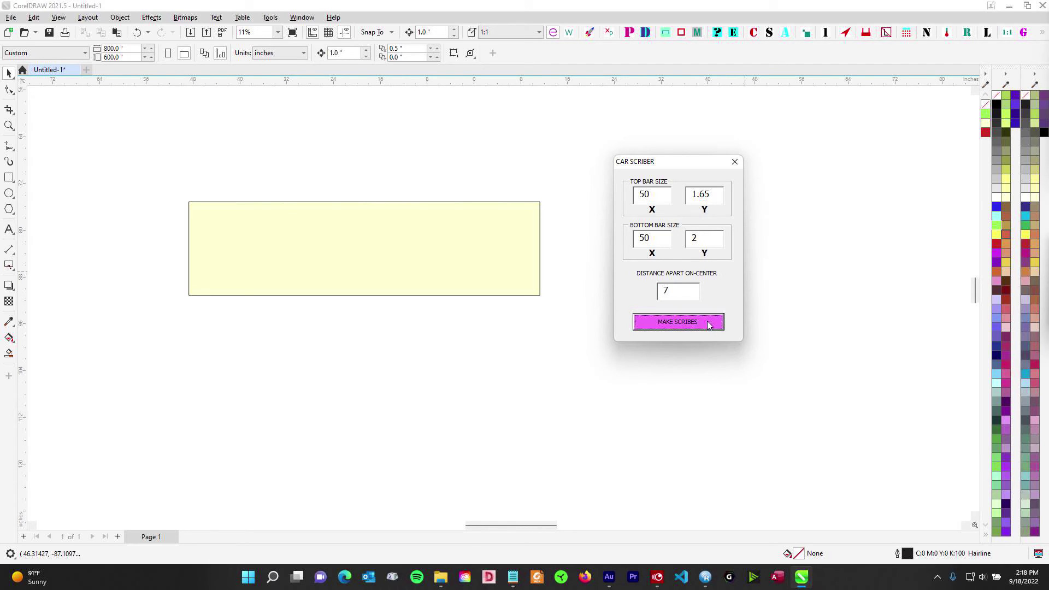
left_click_drag(82, 172, 538, 335)
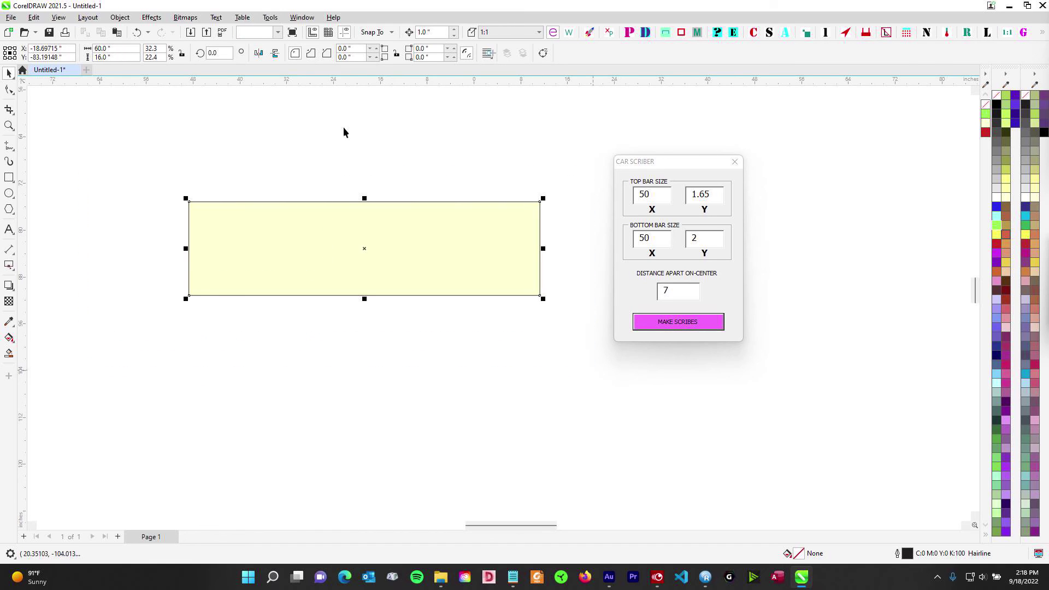
left_click(642, 321)
left_click(405, 299)
scroll(421, 284, "up", 2)
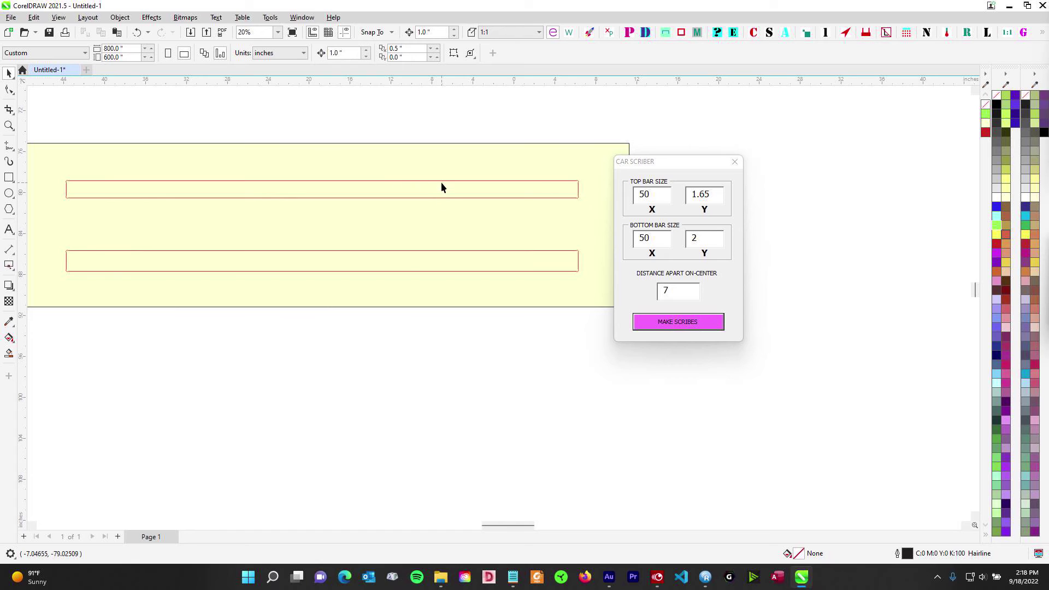
scroll(450, 198, "down", 1)
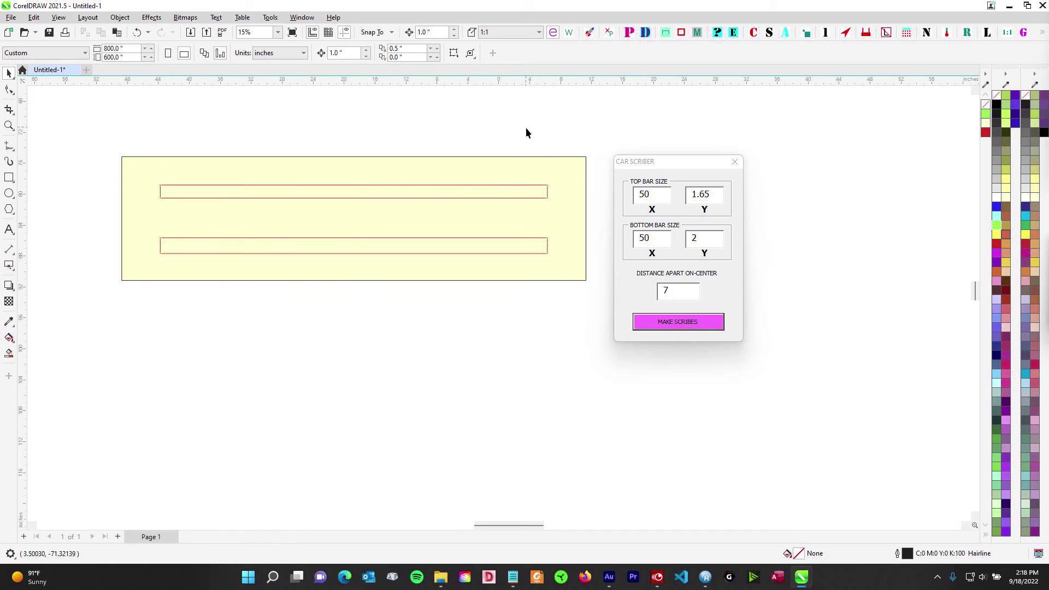
Step: Move the Car Scriber dialog clear of the rectangle and set the top bar's Y size to .75
left_click_drag(137, 130, 598, 318)
left_click(572, 331)
left_click_drag(678, 163, 859, 149)
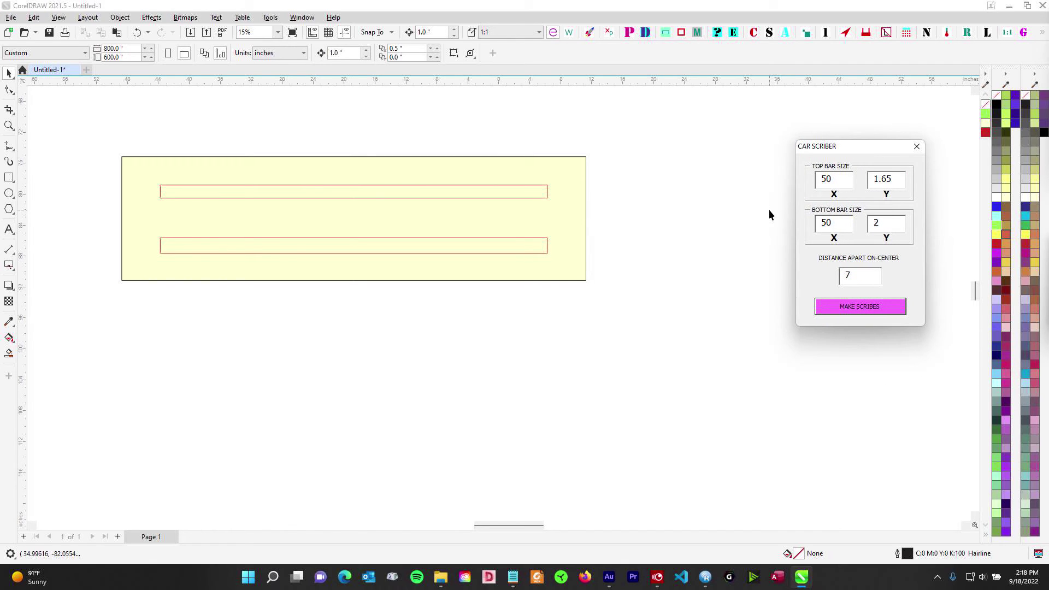
left_click_drag(816, 150, 706, 152)
double_click(770, 181)
key("BackSpace")
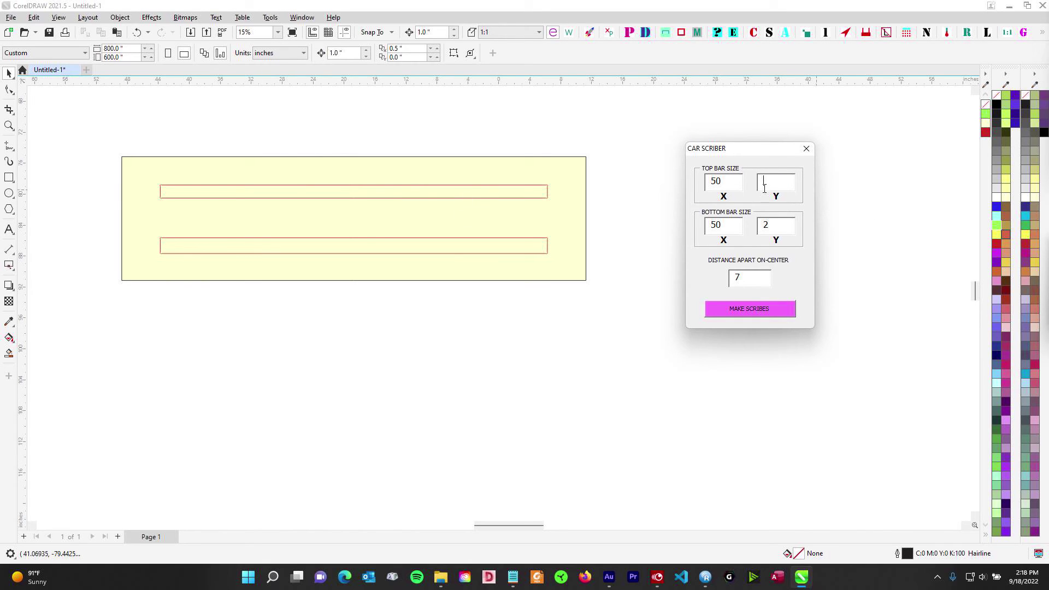
type(".75")
Step: Undo the previous scribes, reselect the rectangle, and make scribes with the thinner top bar
left_click(421, 300)
key("ctrl+z")
left_click_drag(93, 138, 607, 297)
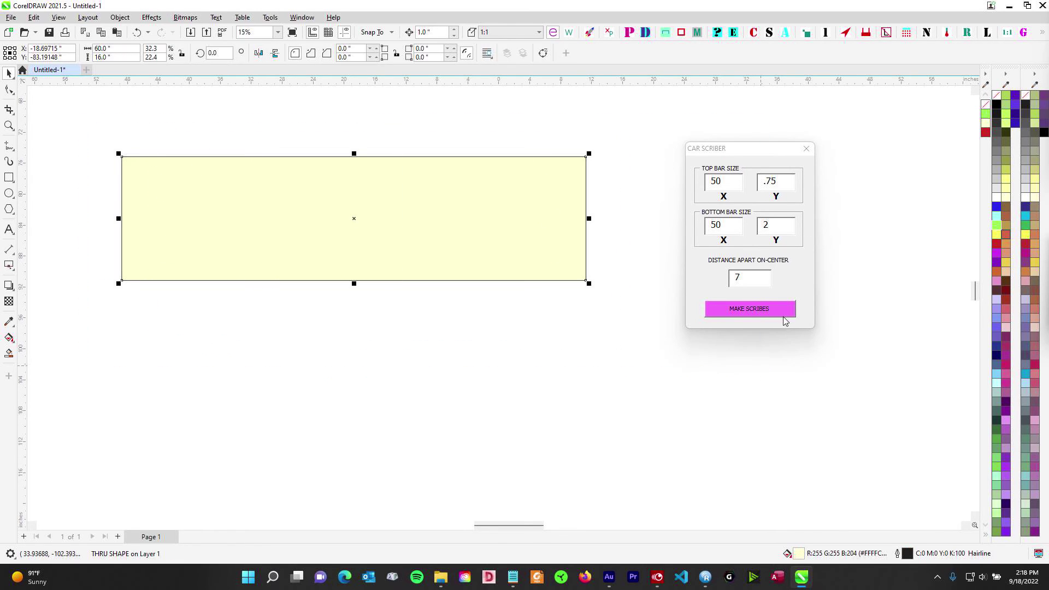
left_click(782, 315)
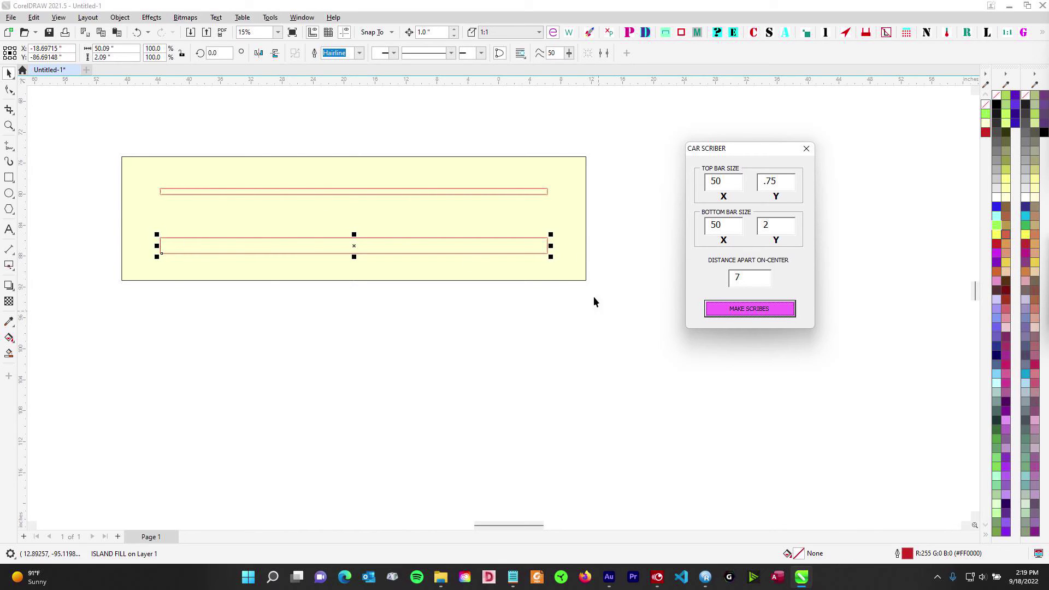
left_click_drag(77, 116, 602, 324)
key("Delete")
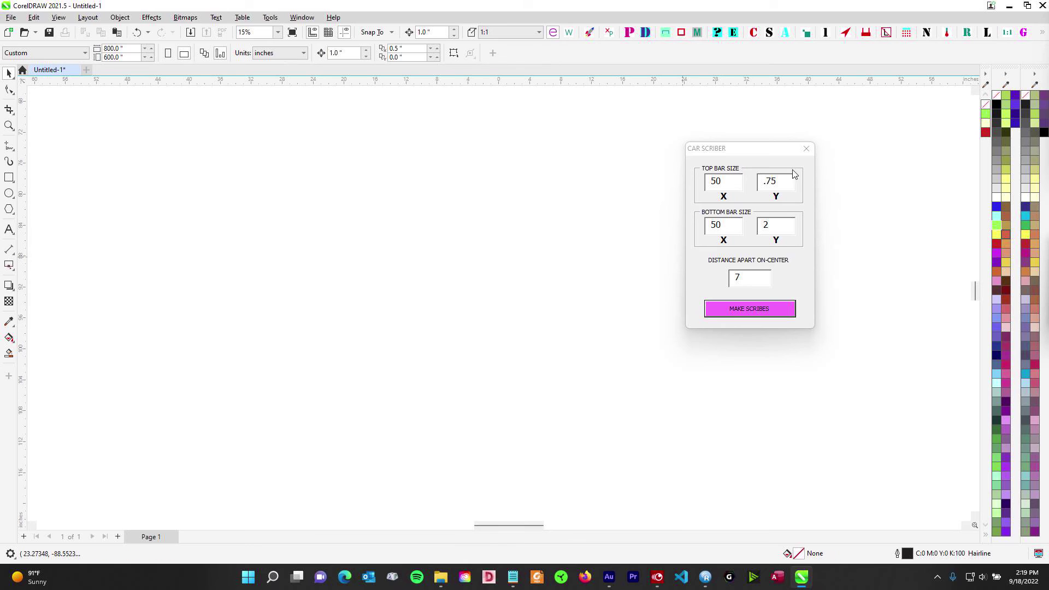
left_click_drag(777, 155, 818, 160)
key("BackSpace")
key("Return")
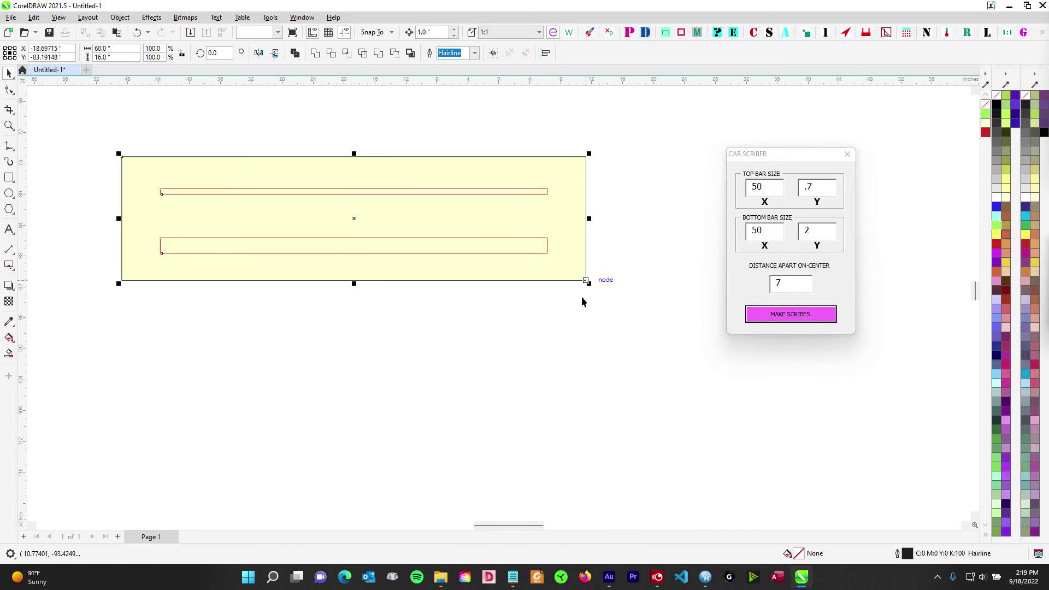
Step: Delete both scribe bars from the rectangle and move the Car Scriber dialog closer to it
left_click_drag(94, 124, 567, 328)
key("Delete")
left_click_drag(809, 158, 728, 146)
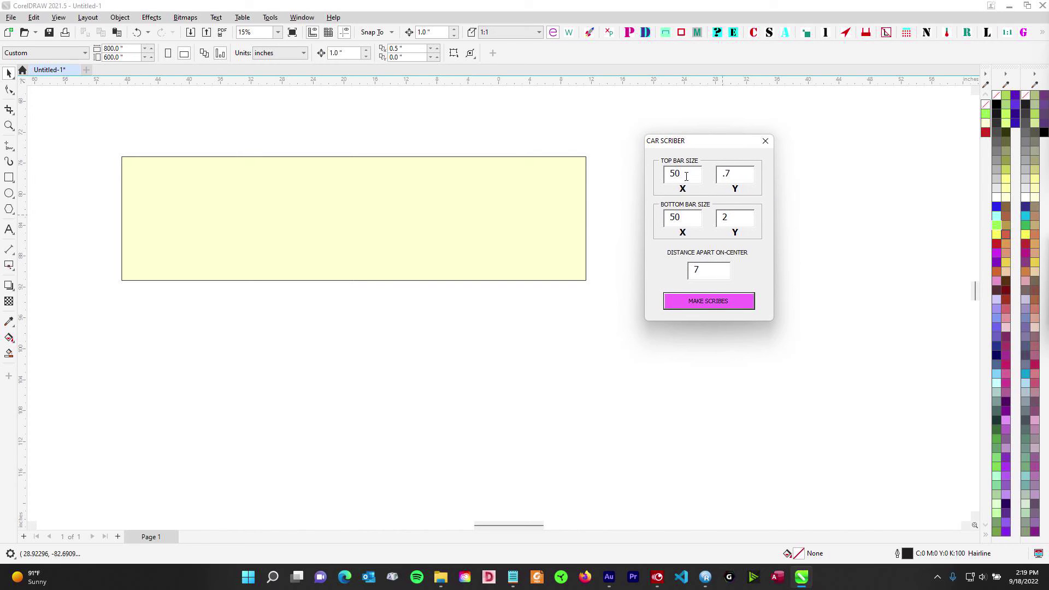
Step: Clear every bar size field and the on-center distance in the Car Scriber dialog, and move the dialog aside
double_click(739, 174)
key("BackSpace")
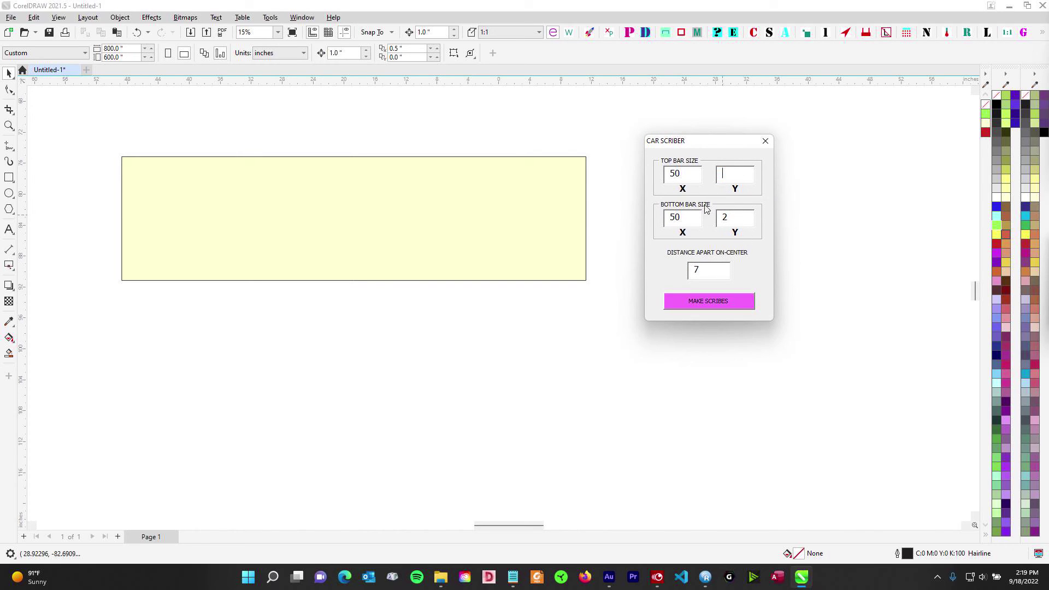
double_click(688, 179)
key("BackSpace")
double_click(675, 217)
key("BackSpace")
double_click(754, 217)
key("BackSpace")
double_click(696, 268)
key("BackSpace")
left_click_drag(723, 145, 725, 145)
left_click(709, 192)
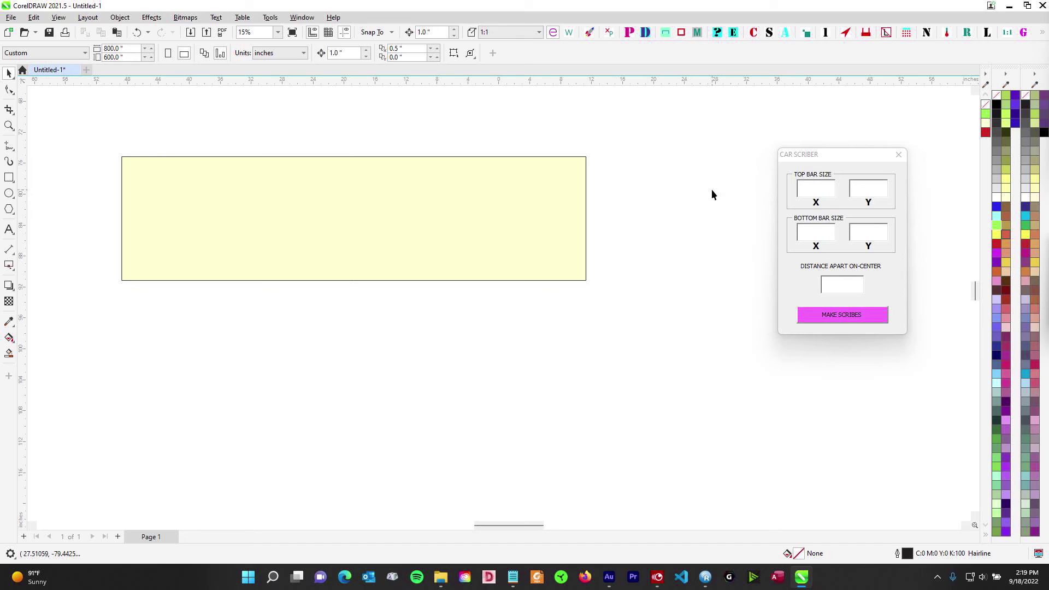
Step: Try to make scribes with nothing selected and all Car Scriber fields blank
left_click_drag(835, 154, 744, 123)
left_click(635, 176)
left_click(735, 288)
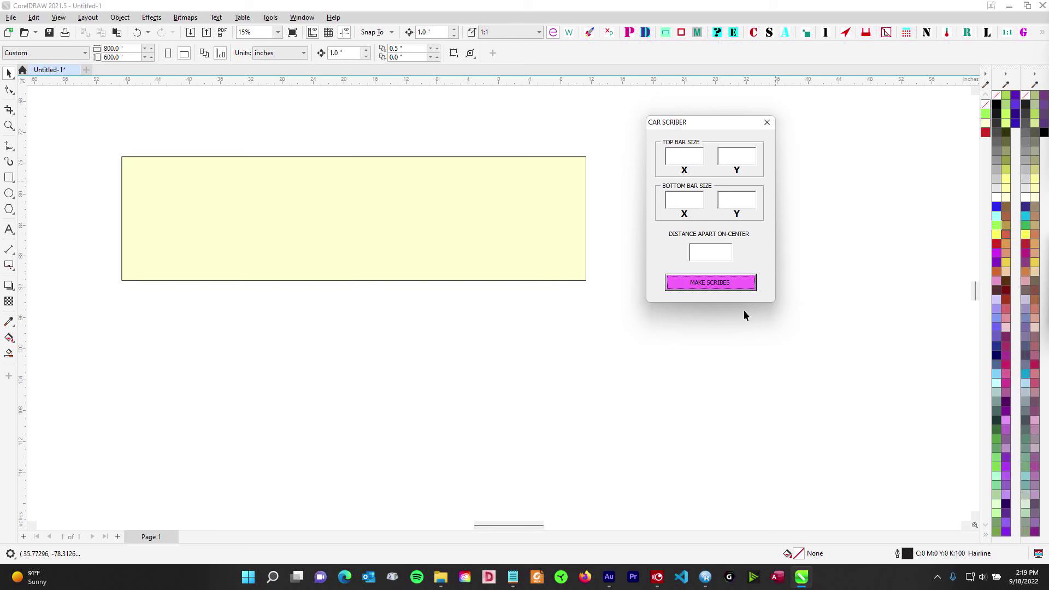
left_click(738, 365)
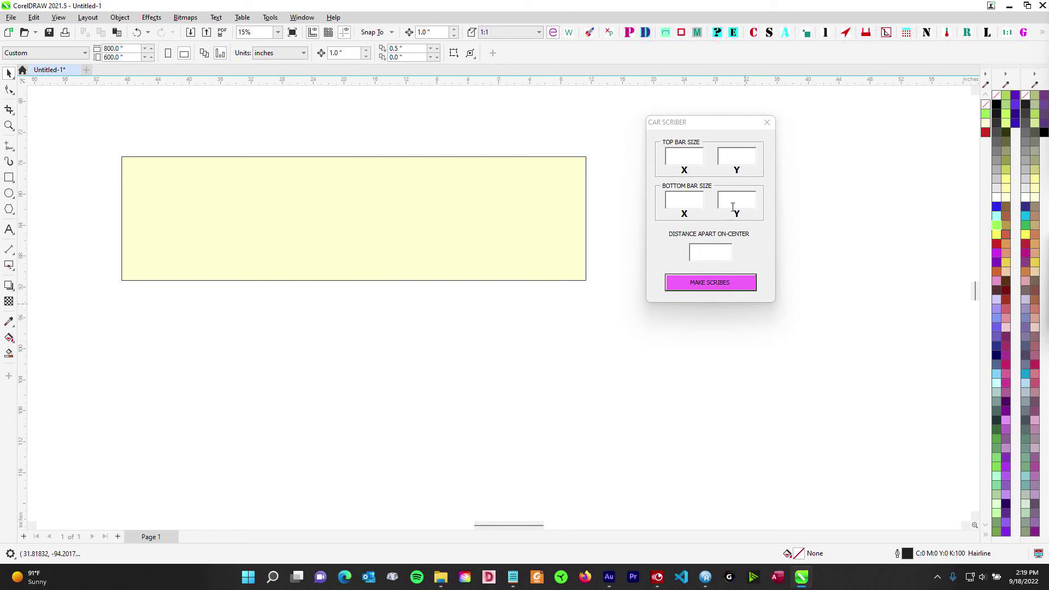
Step: Select the rectangle and try to make scribes while all the size fields are blank
left_click_drag(82, 137, 620, 327)
left_click_drag(697, 121, 795, 150)
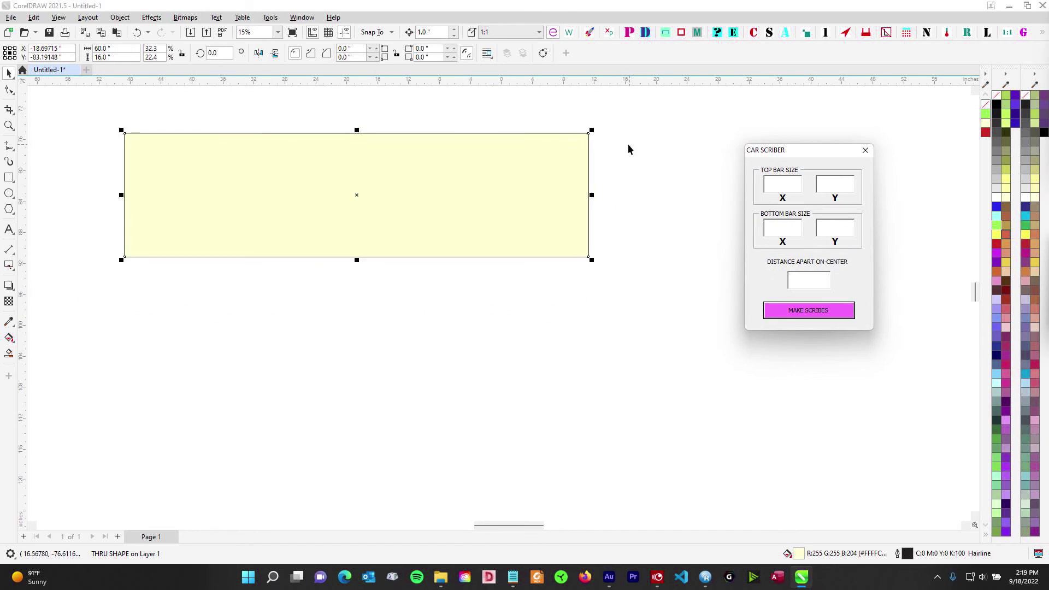
left_click(782, 183)
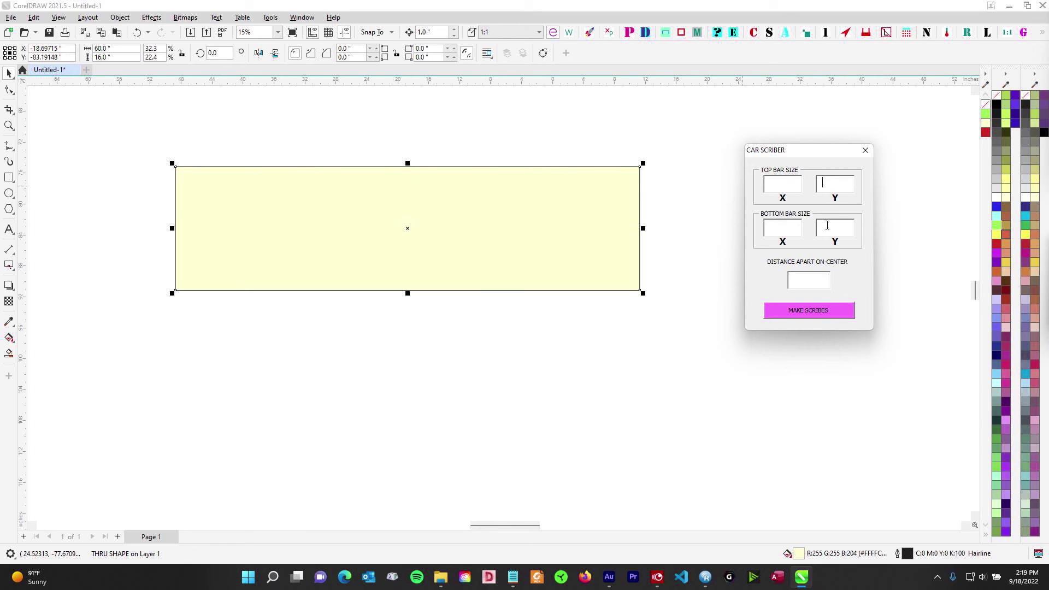
left_click(819, 232)
left_click(812, 311)
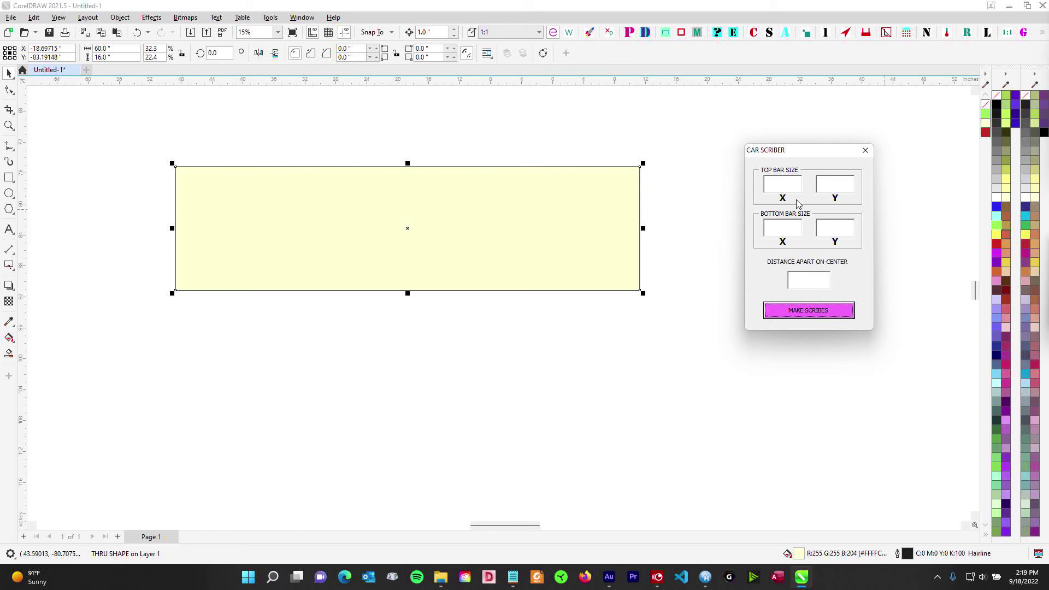
Step: Repeat the blank-field scribe attempt with the rectangle reselected, and once more with it deselected
left_click(680, 130)
left_click_drag(93, 140, 734, 345)
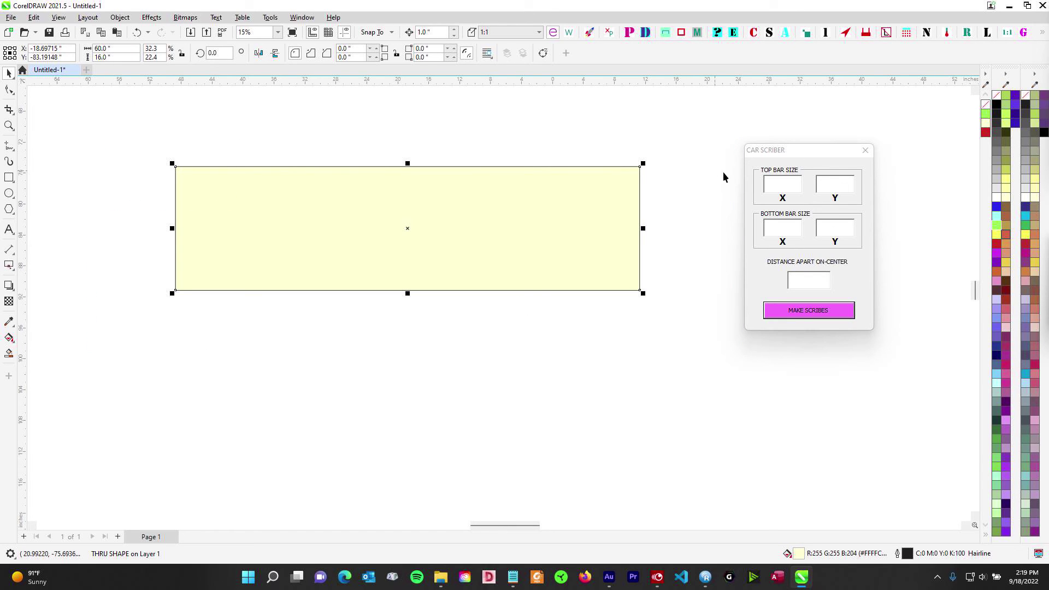
left_click(790, 191)
left_click(819, 307)
left_click(347, 135)
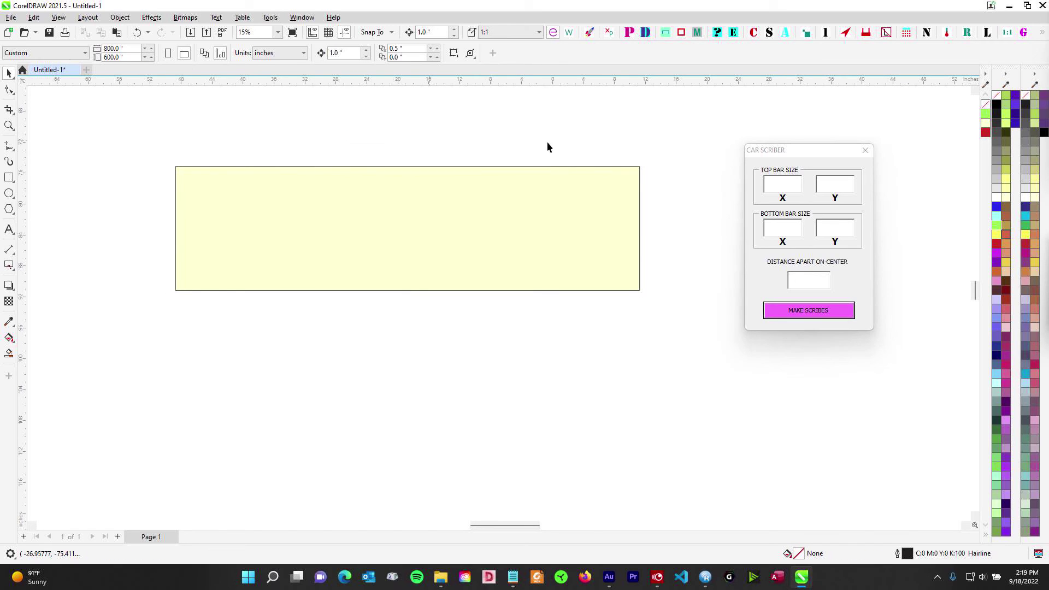
left_click(807, 316)
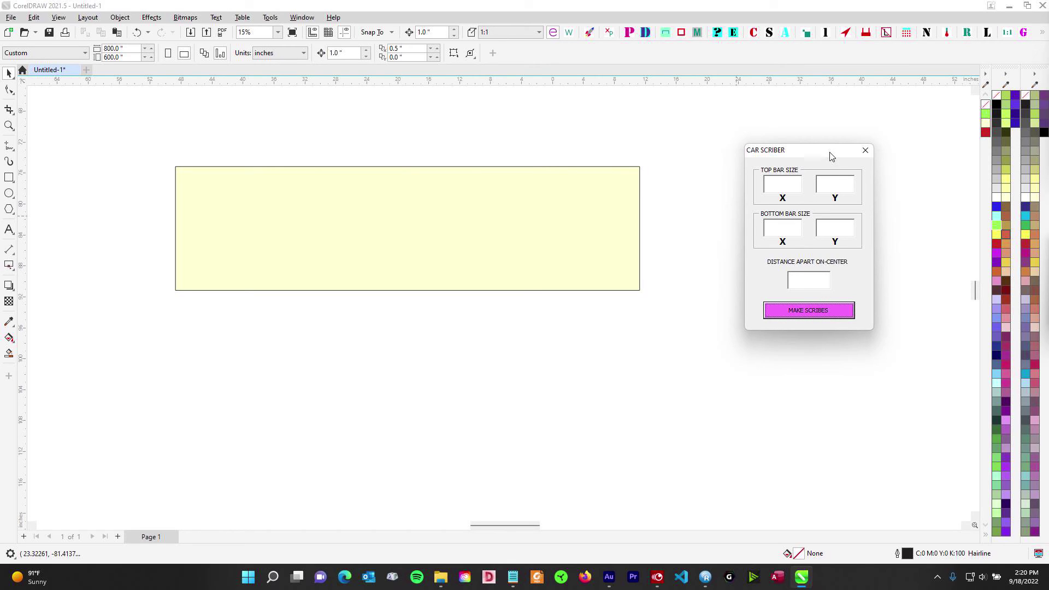
Step: Enter a 10 by 1 top bar, a 10 by 2 bottom bar and an on-center distance of 8, and deselect the rectangle
left_click_drag(148, 131, 670, 404)
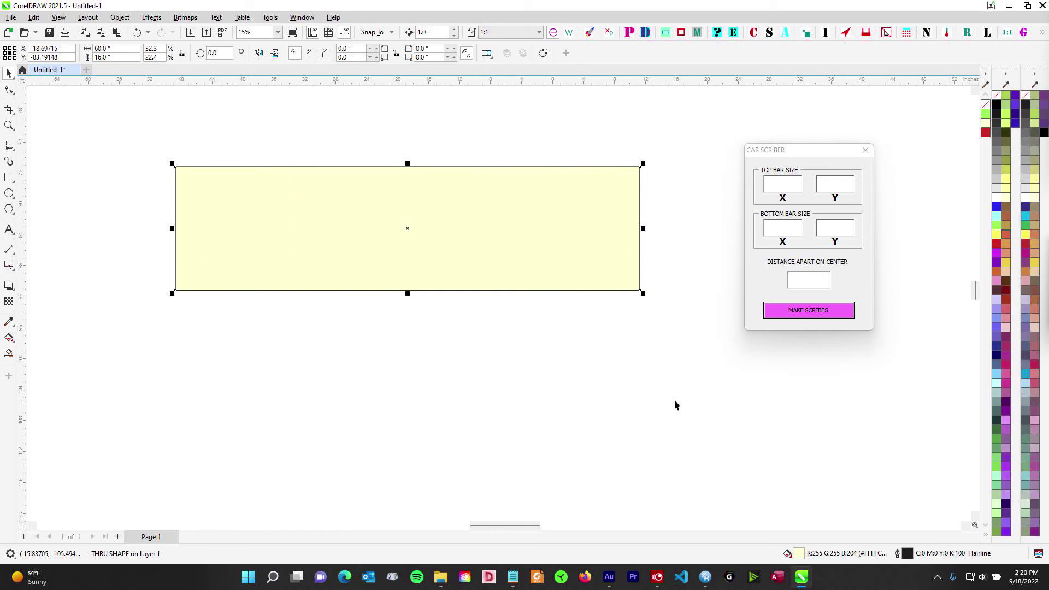
left_click(798, 185)
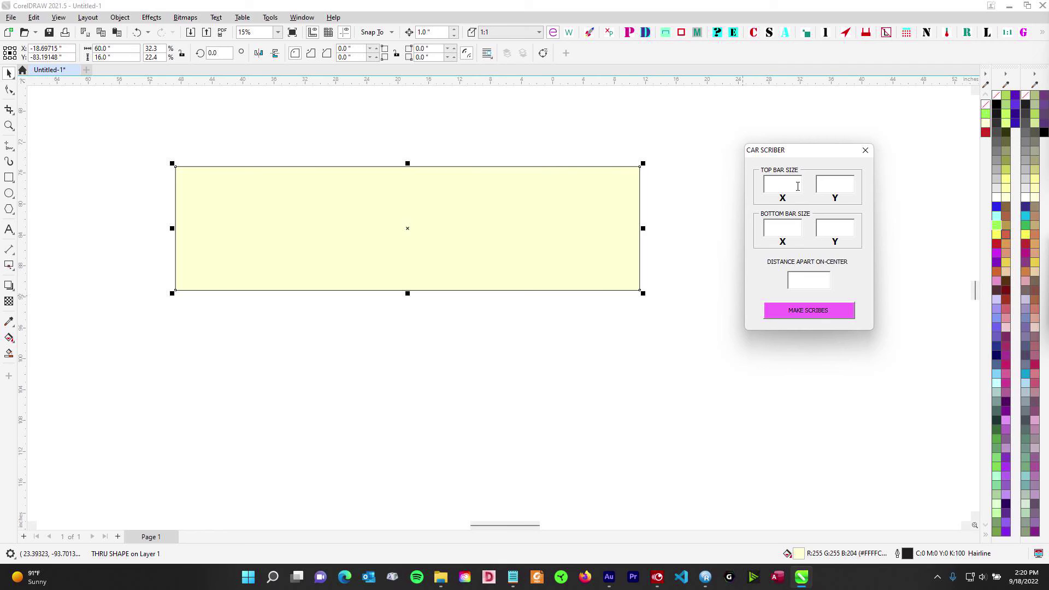
type("10110")
left_click(727, 336)
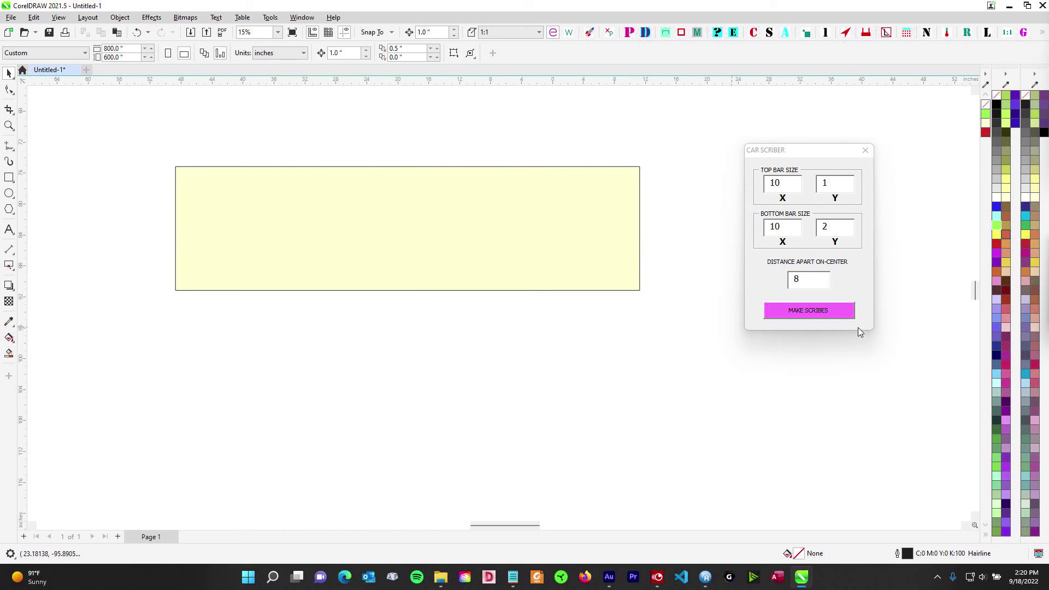
Step: Select the rectangle, make scribes from the 10 by 1 and 10 by 2 bars spaced 8 on center, and deselect
left_click_drag(118, 144, 677, 361)
scroll(454, 143, "down", 1)
left_click(453, 159)
left_click(191, 143)
left_click(437, 159)
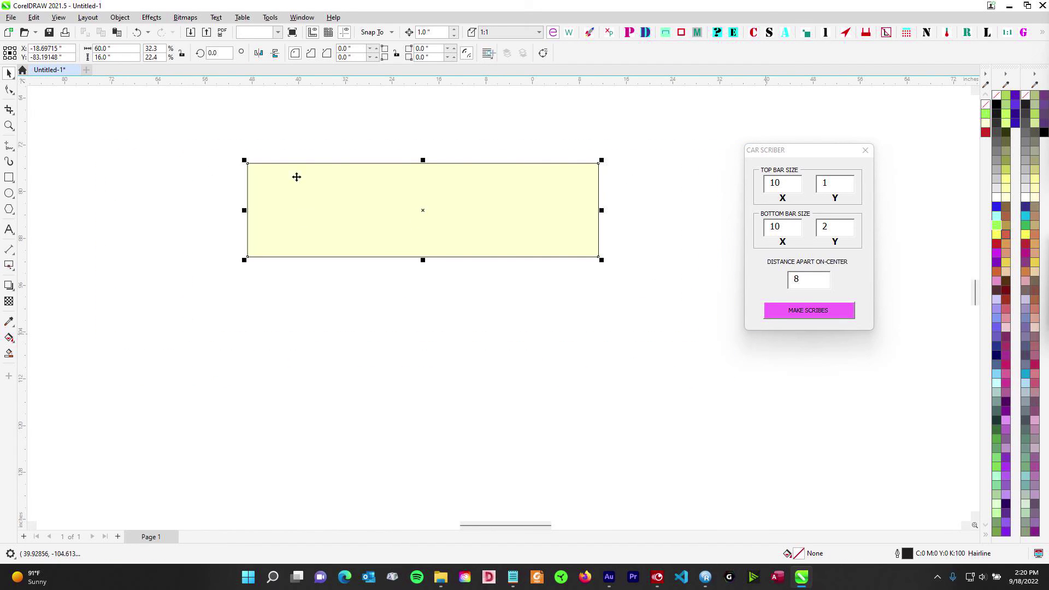
left_click(817, 311)
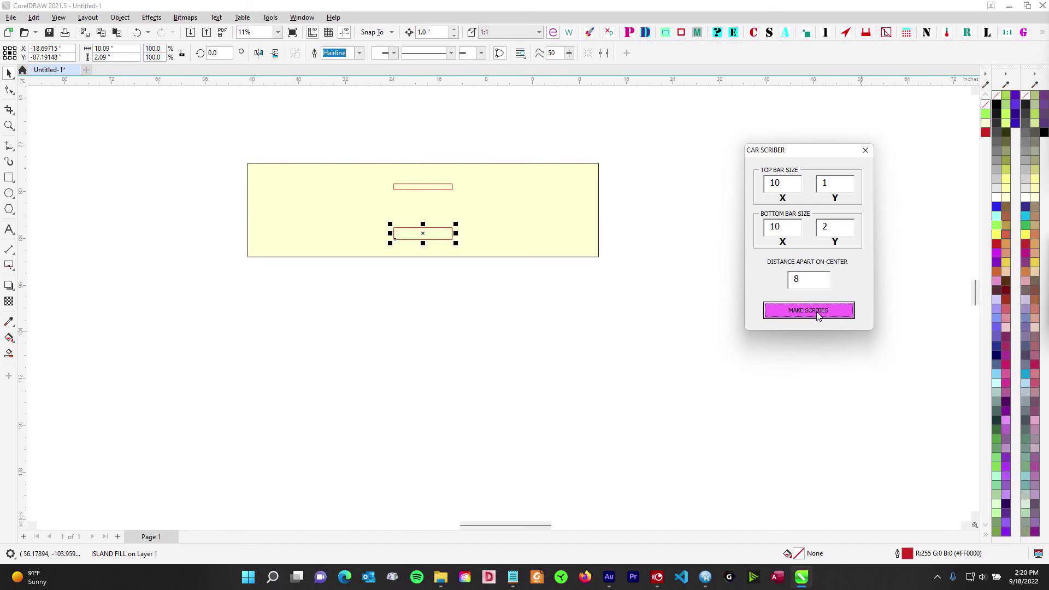
left_click(640, 310)
scroll(379, 208, "up", 2)
scroll(412, 273, "down", 1)
Step: Enter "rrrrr" as the top bar's X size and undo the scribes just made on the rectangle
double_click(765, 180)
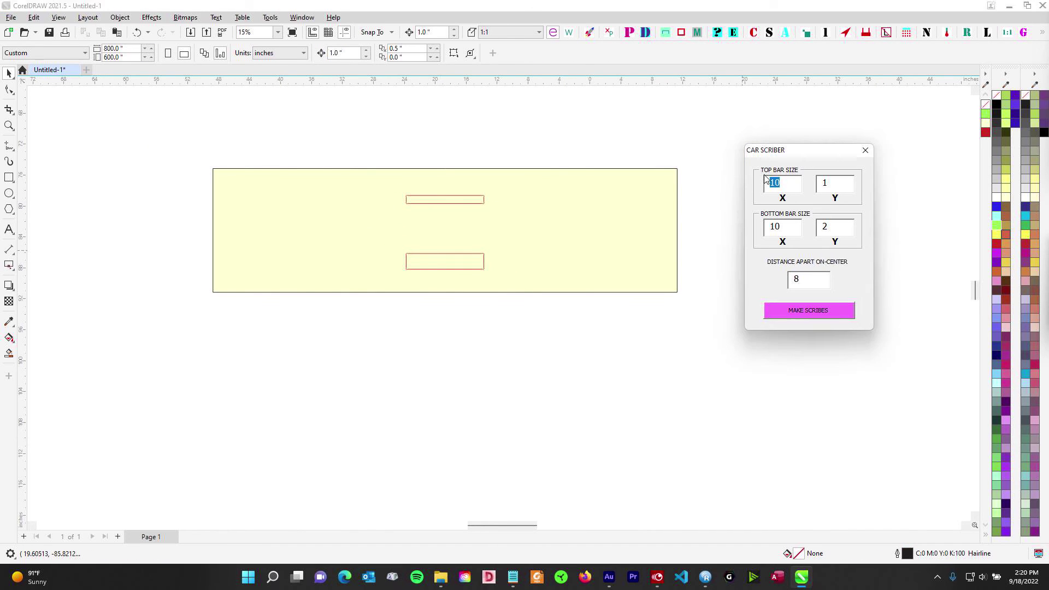
key("BackSpace")
type("rrrrr")
left_click(540, 358)
key("ctrl+z")
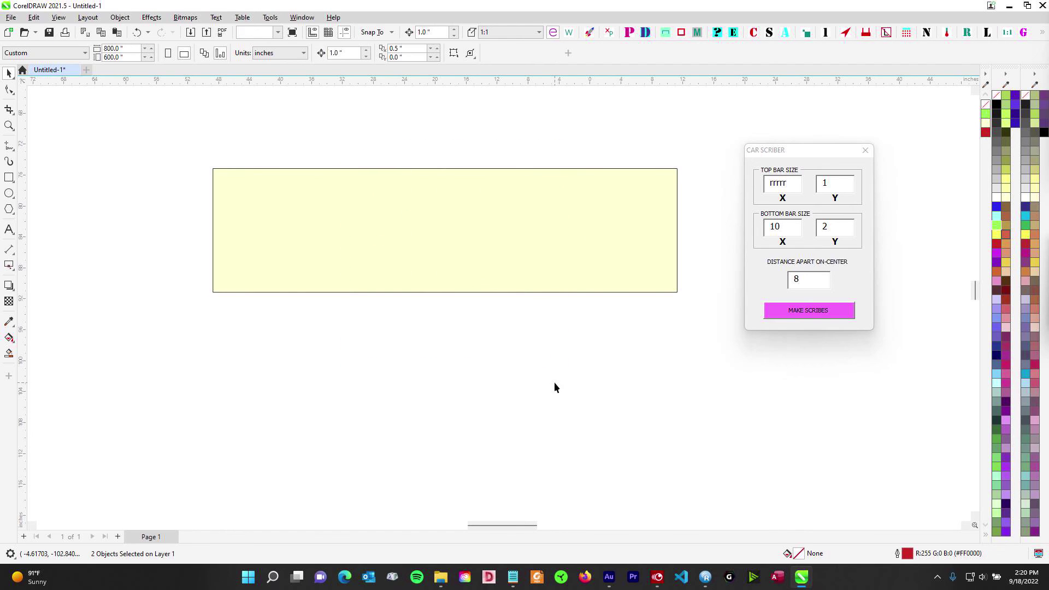
Step: Select the rectangle and try to make scribes with letters as the top bar's X size
left_click_drag(89, 134, 738, 388)
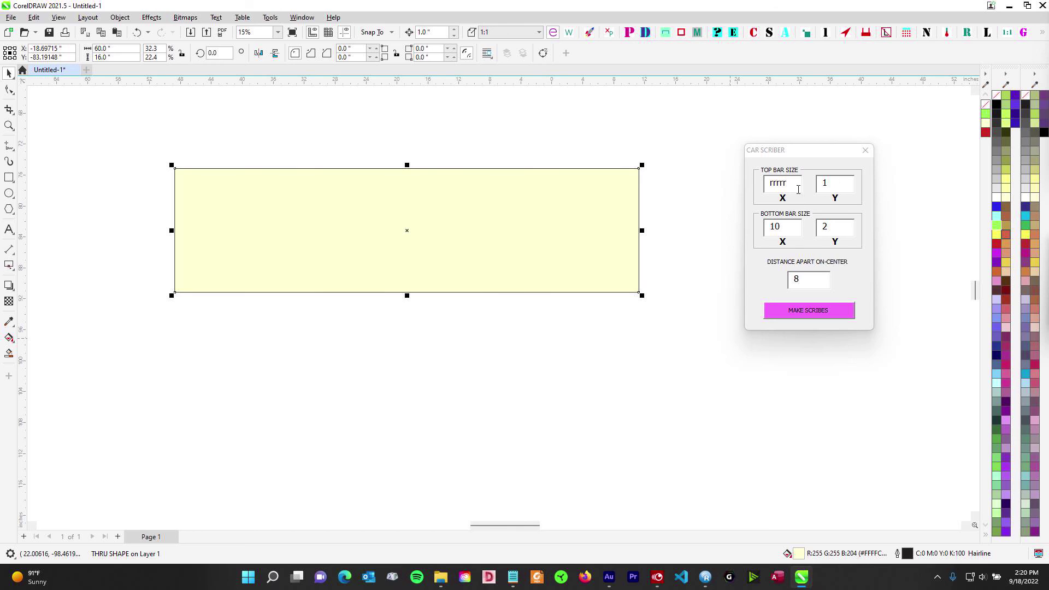
left_click(805, 311)
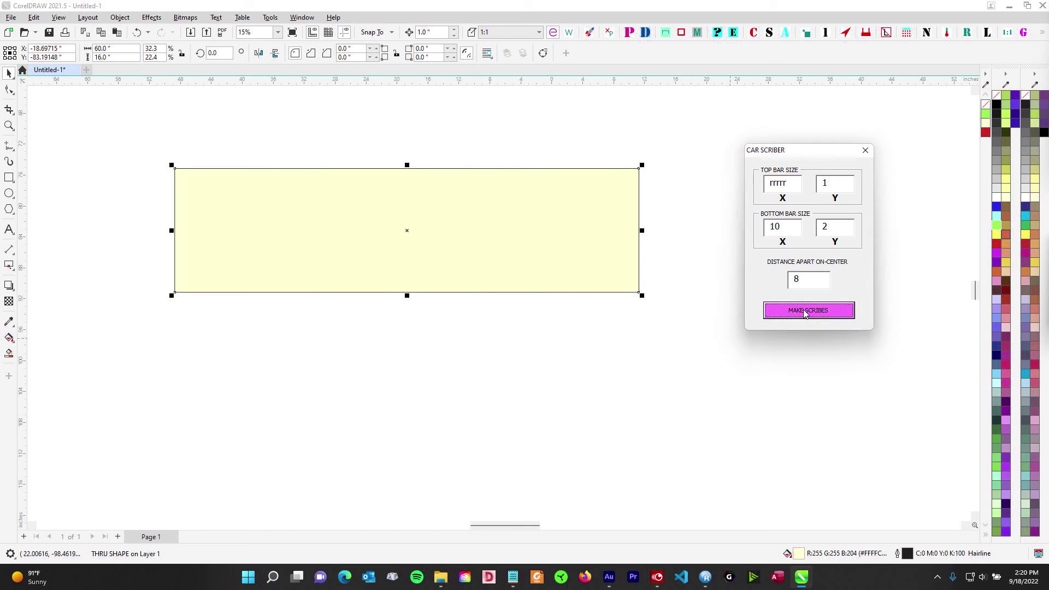
left_click(803, 311)
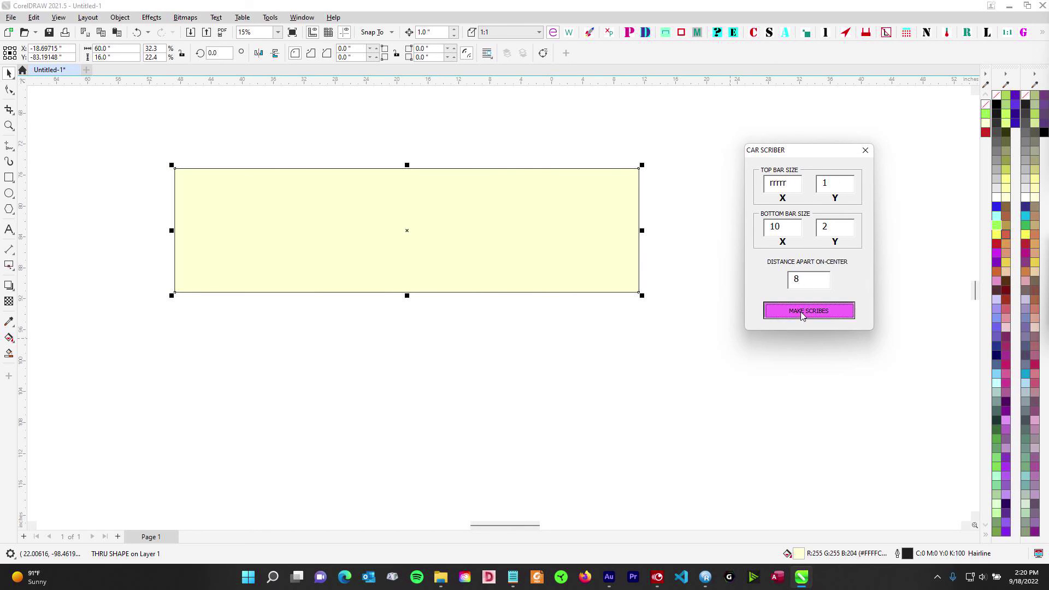
left_click(832, 312)
left_click(835, 313)
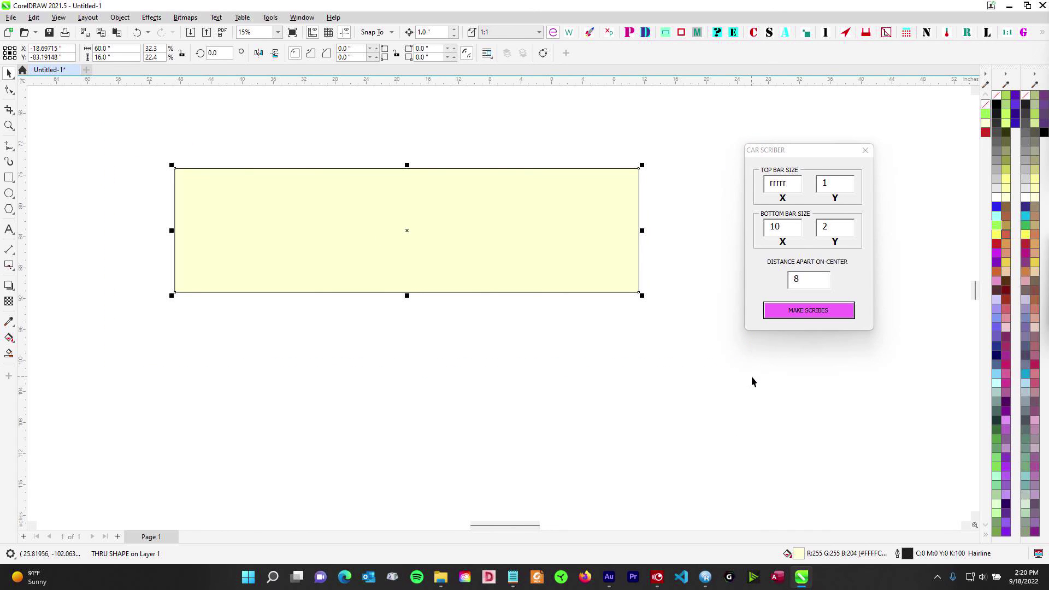
Step: Try to make scribes with "4.5.8" as the top bar's X size, and clear that value
left_click_drag(827, 152, 853, 129)
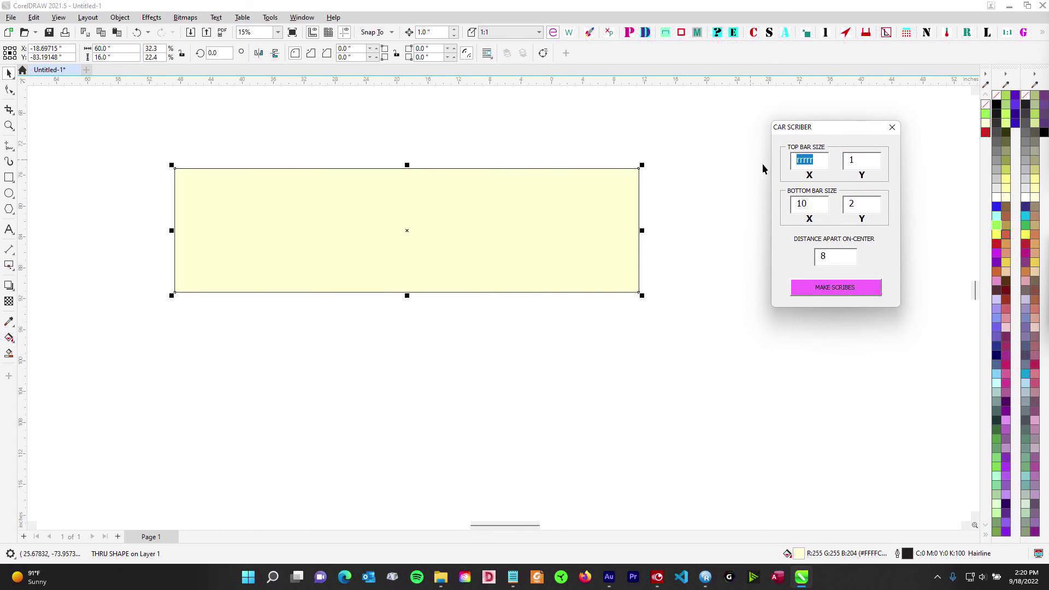
type("\\")
key("BackSpace")
type("4.5.8")
left_click(868, 292)
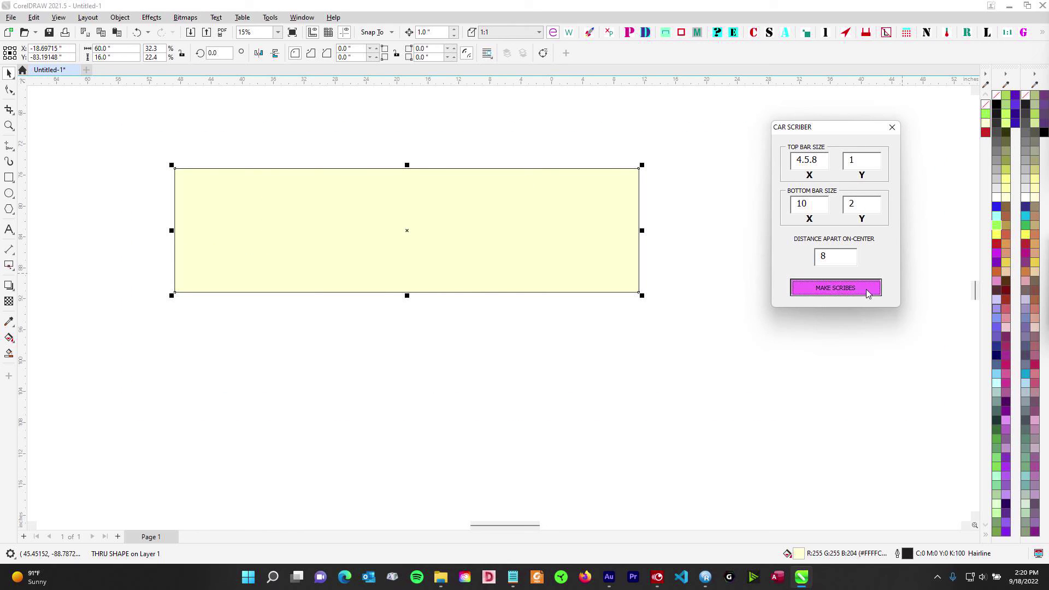
double_click(819, 160)
key("BackSpace")
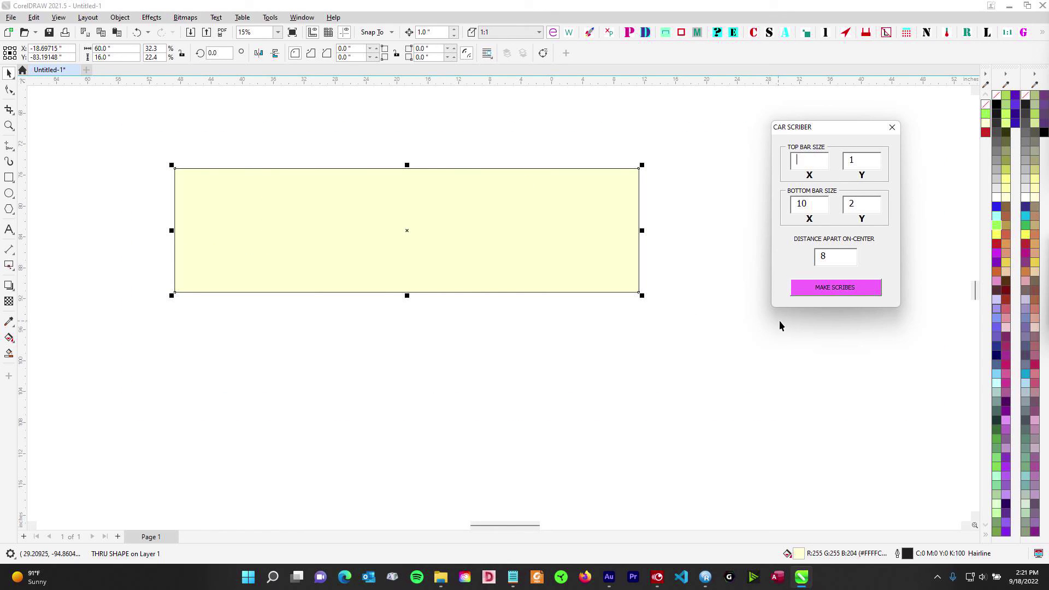
Step: Close the Car Scriber and reopen it to restore its default bar sizes and on-center distance
left_click(892, 128)
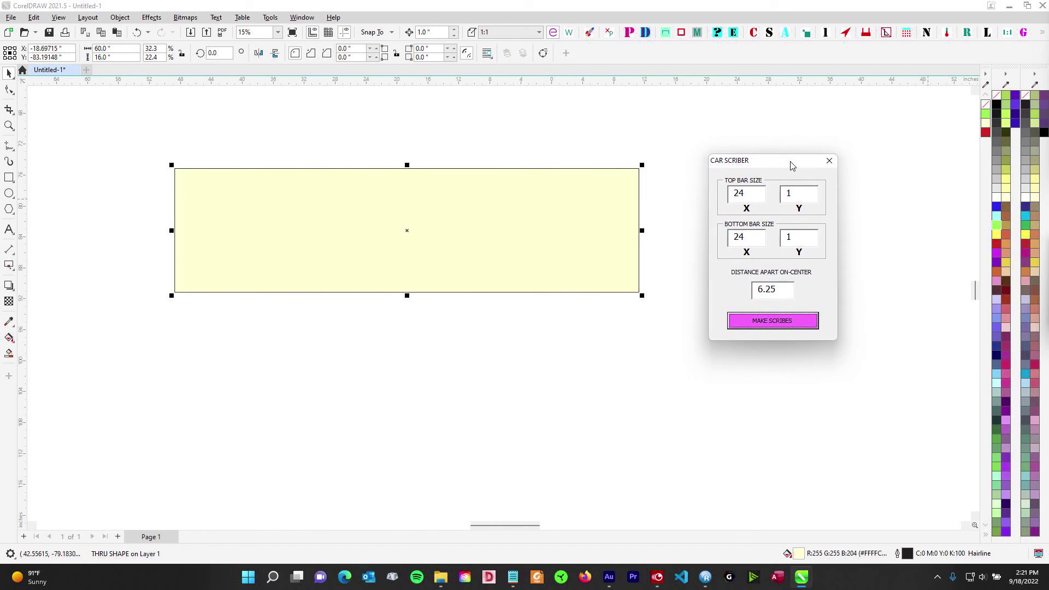
left_click(718, 204)
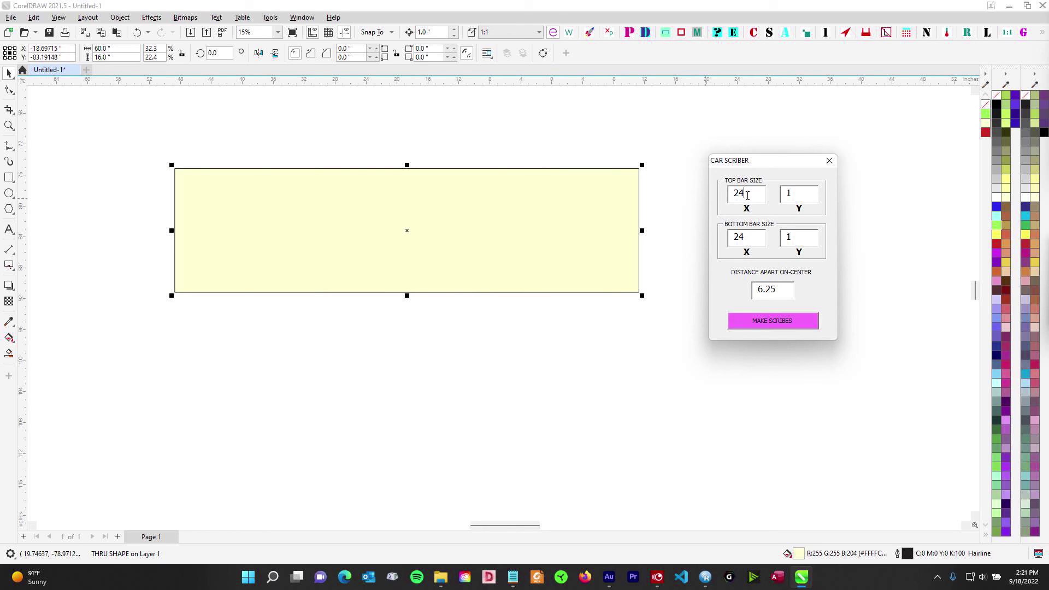
key("Tab")
Step: Reselect the rectangle and set its width to 36 inches
left_click(196, 112)
left_click_drag(145, 129, 644, 363)
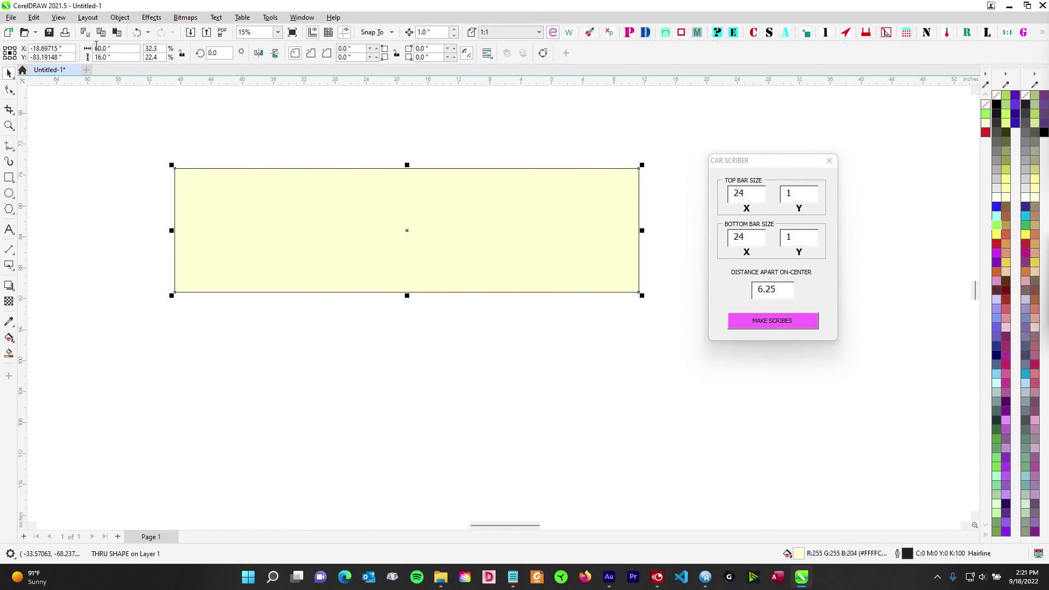
type("36")
key("Return")
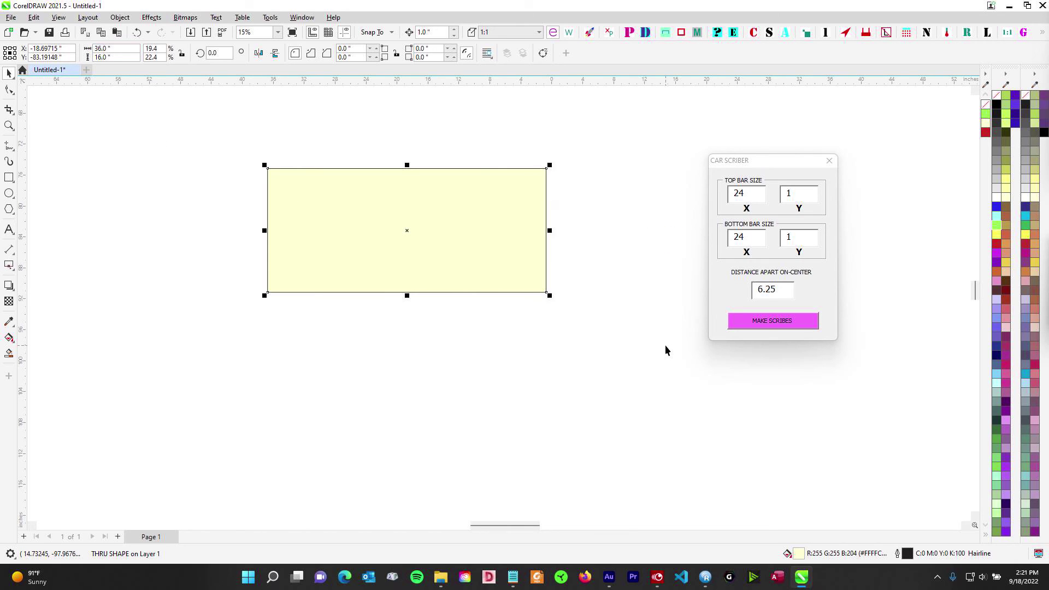
Step: Make scribes on the 36-inch rectangle with the default Car Scriber values, keeping the macro window clear of the artwork
left_click_drag(792, 162, 711, 163)
left_click(712, 157)
scroll(712, 158, "up", 2)
scroll(704, 153, "down", 2)
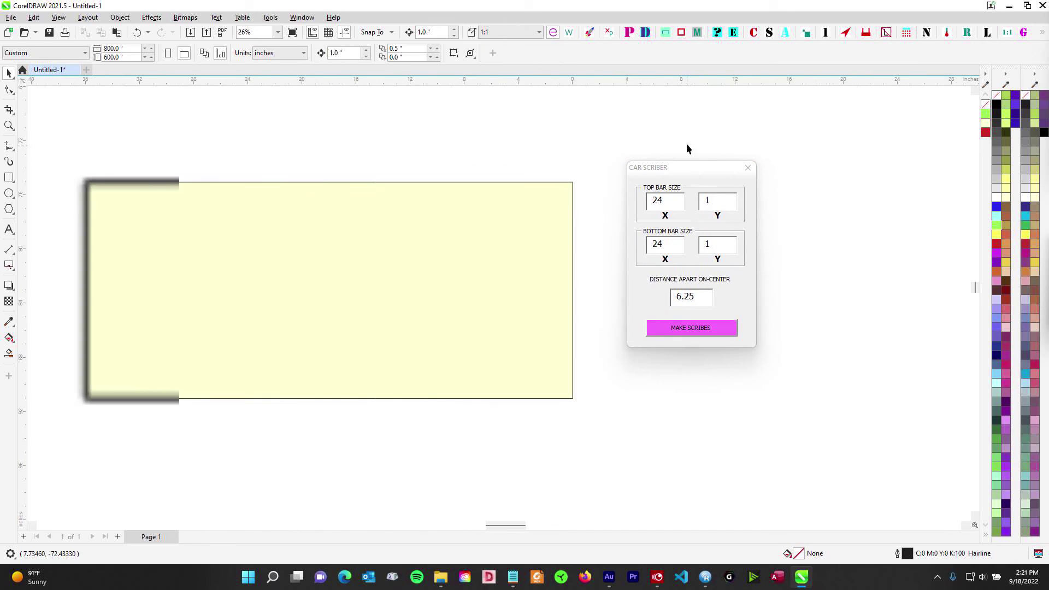
left_click(671, 167)
left_click_drag(251, 134, 666, 341)
left_click(848, 320)
scroll(516, 198, "up", 5)
left_click_drag(515, 203, 226, 216)
left_click_drag(615, 222, 768, 206)
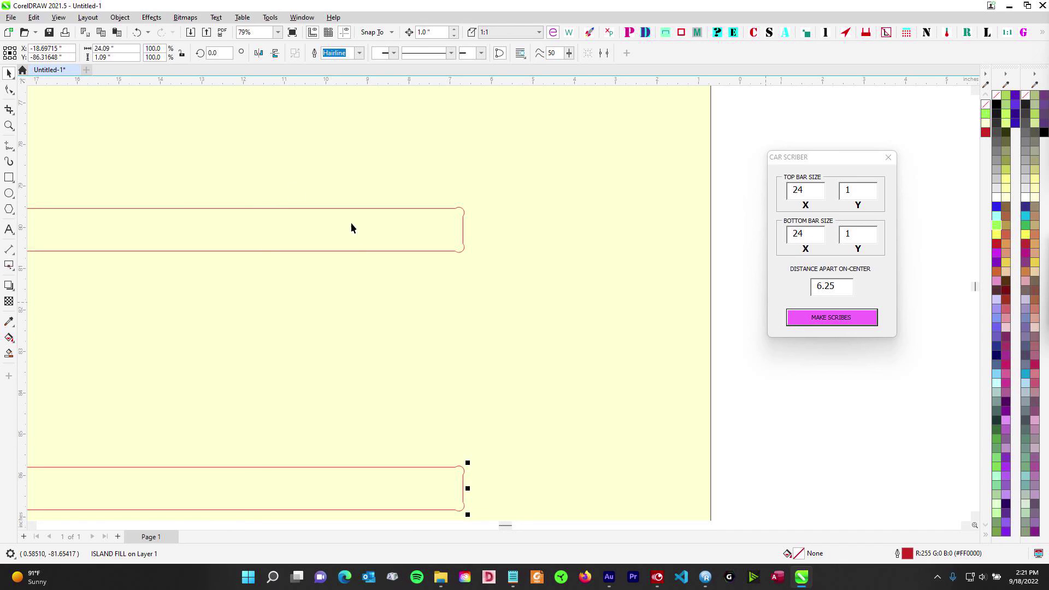
Step: Draw a rectangle about 0.55 inch wide and 1.03 inches high across the top scribe bar to check its height
left_click(9, 177)
left_click_drag(259, 209, 282, 251)
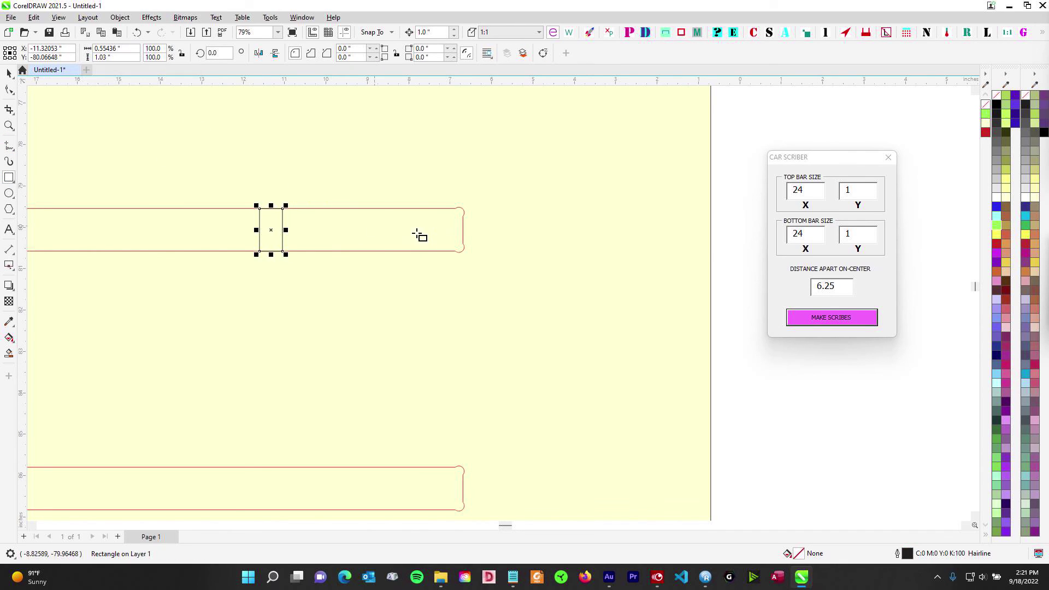
scroll(437, 246, "down", 1)
scroll(520, 298, "down", 1)
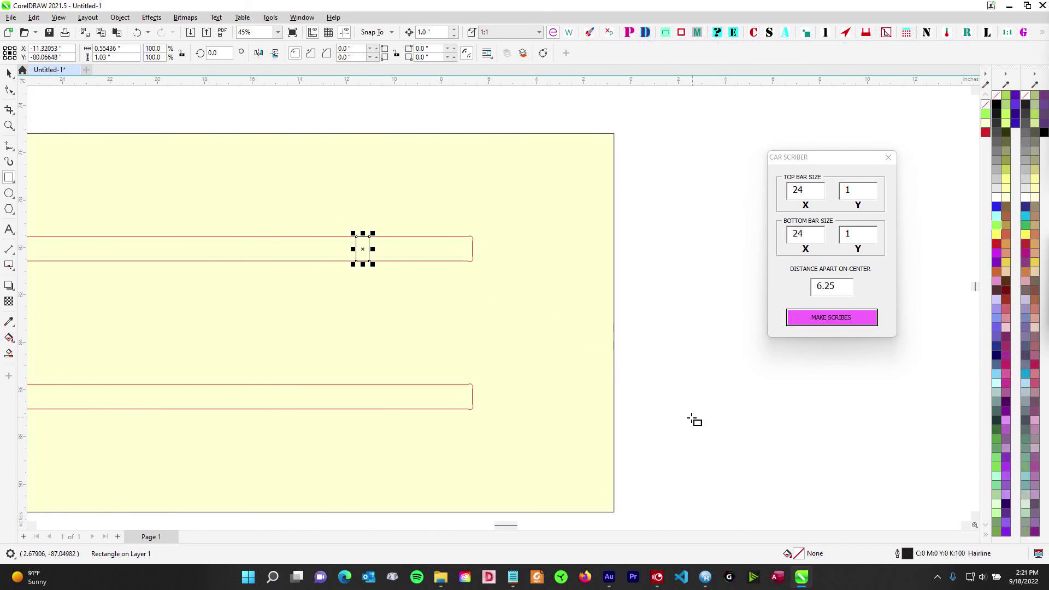
left_click(8, 74)
scroll(631, 283, "down", 1)
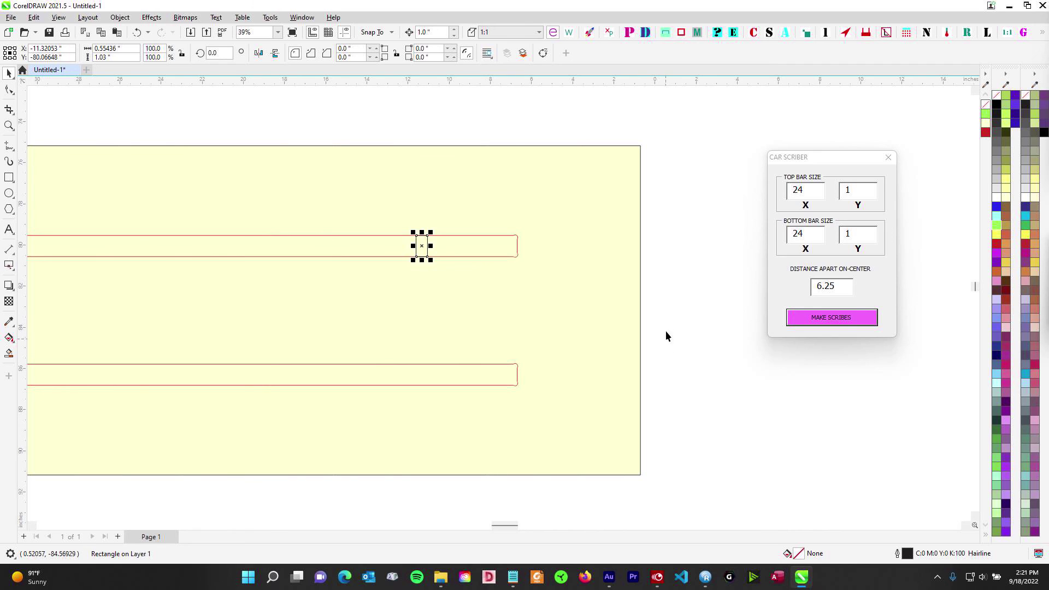
scroll(360, 249, "up", 2)
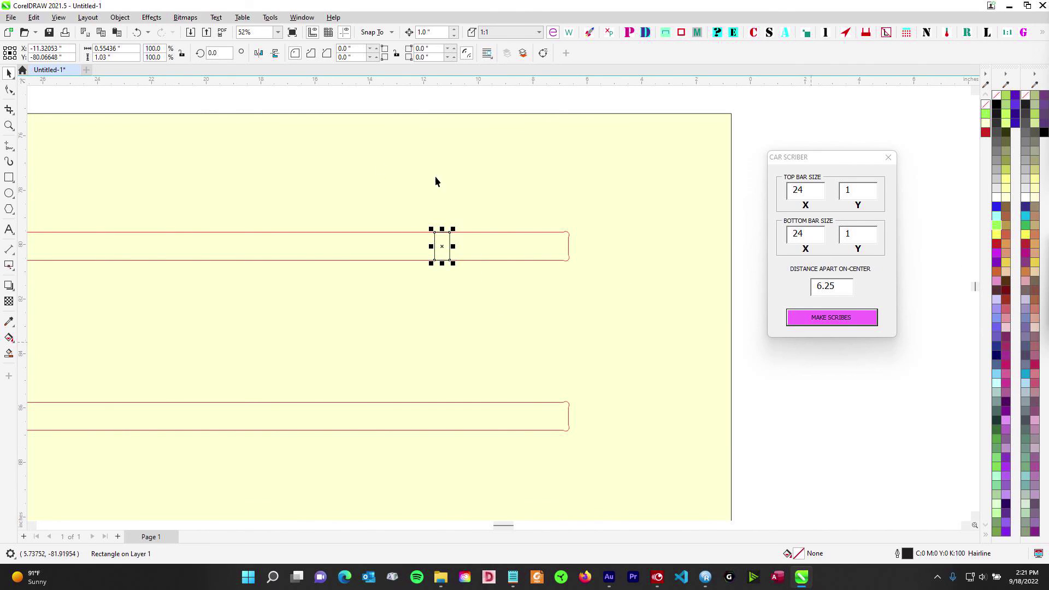
scroll(502, 243, "down", 2)
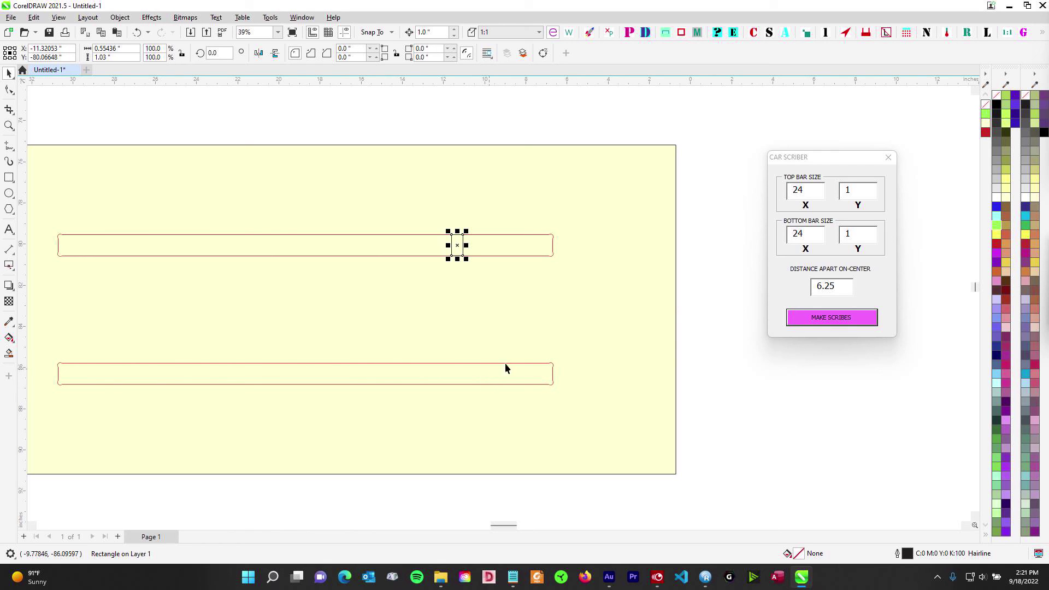
Step: Delete the small check rectangle from the top scribe bar and leave nothing selected
left_click(734, 263)
scroll(471, 174, "down", 3)
left_click_drag(393, 130, 478, 333)
key("Delete")
left_click_drag(79, 259, 841, 424)
left_click(653, 234)
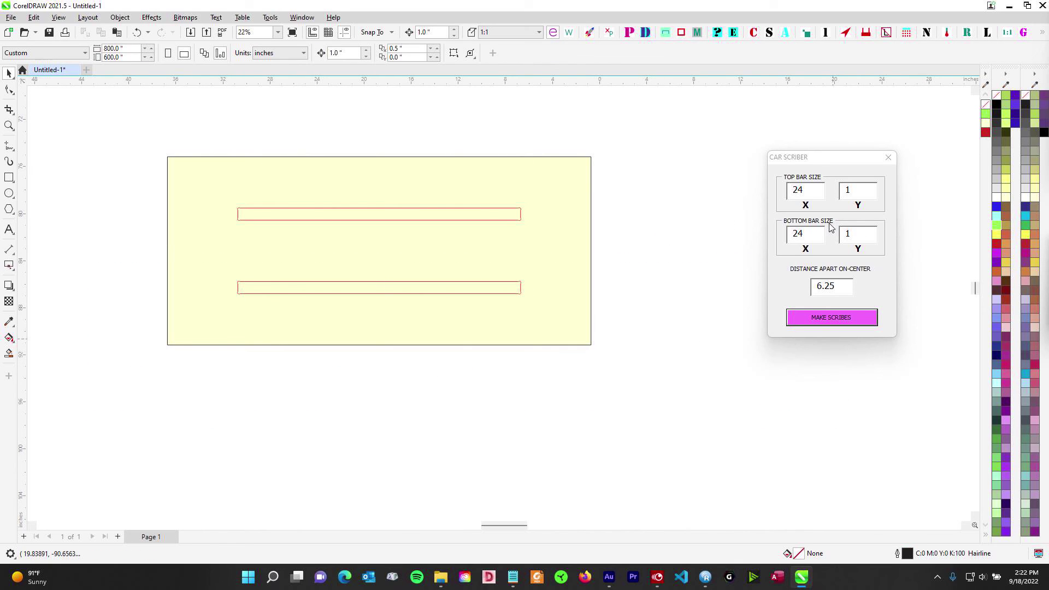
Step: Delete the bottom and top scribe bars from the rectangle
left_click_drag(99, 260, 744, 326)
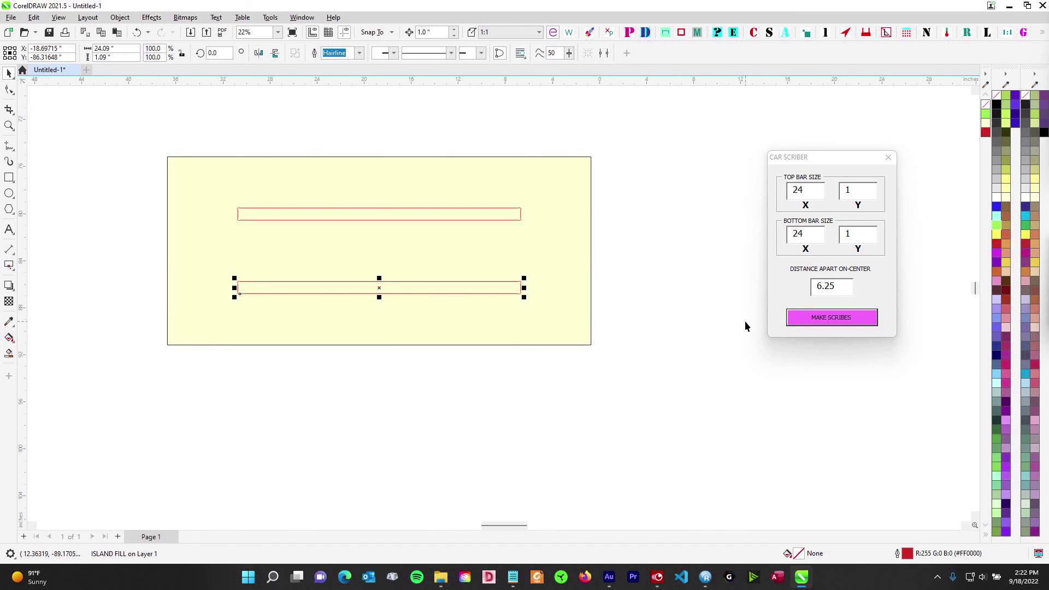
left_click(745, 326)
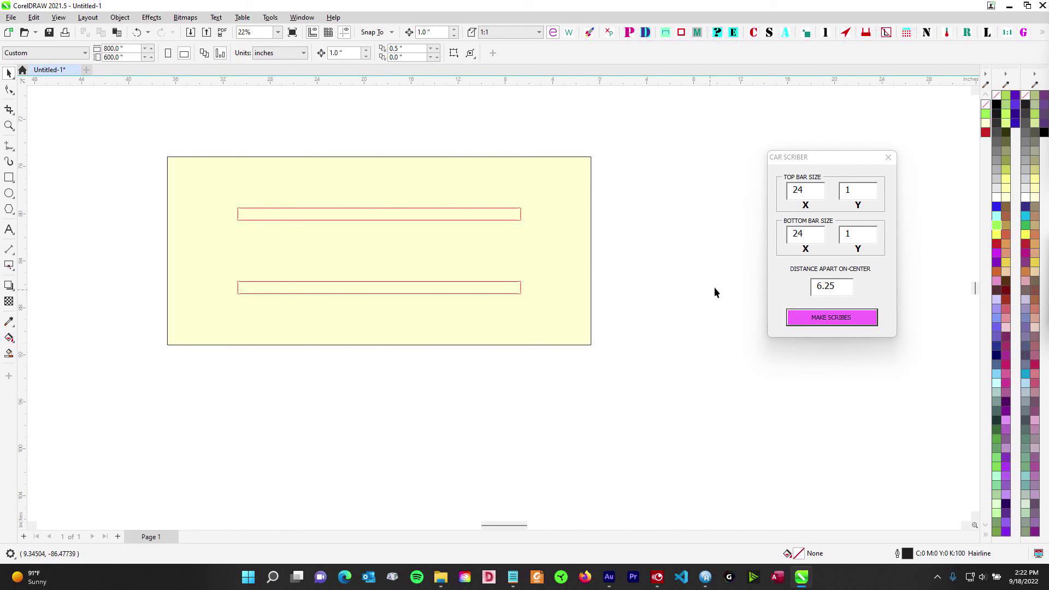
key("Delete")
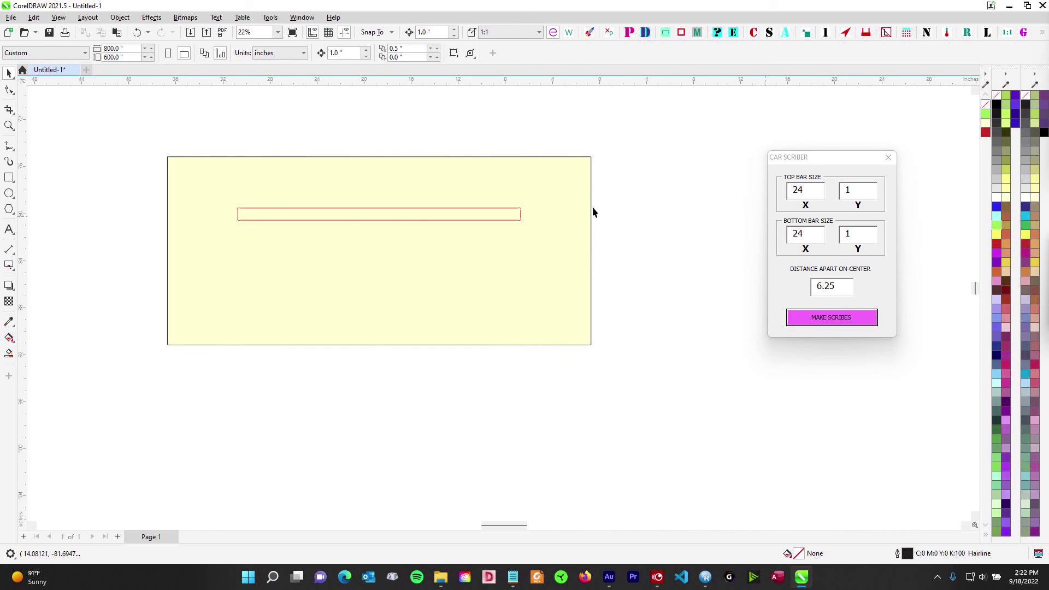
left_click_drag(173, 200, 590, 267)
key("Delete")
Step: Select the remaining rectangle, make the scribes again with 24 by 1 bars spaced 6.25 on center, and deselect
key("ctrl+a")
left_click(869, 319)
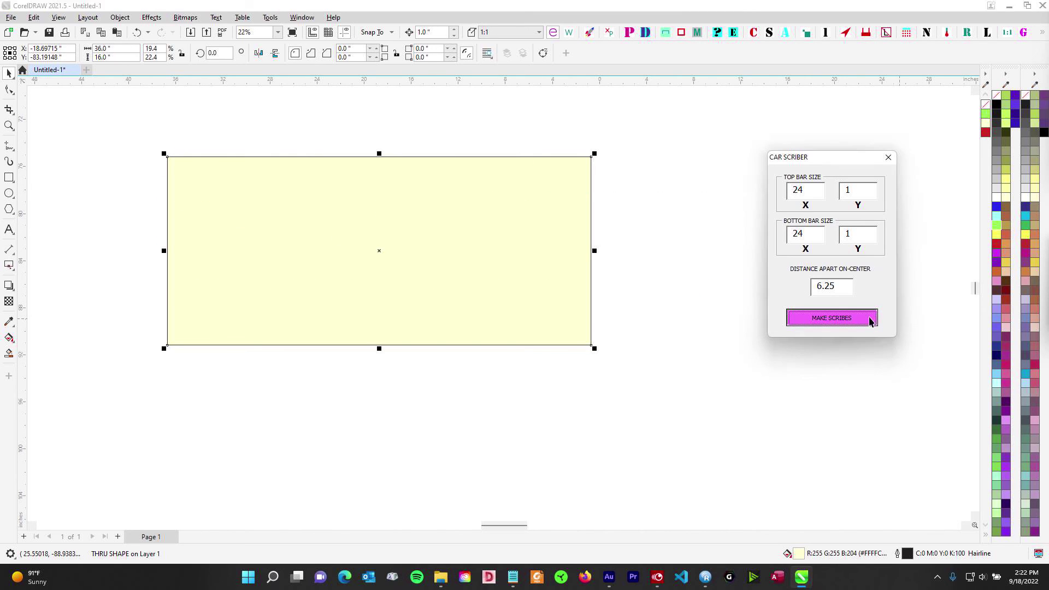
left_click(706, 257)
scroll(674, 246, "up", 1)
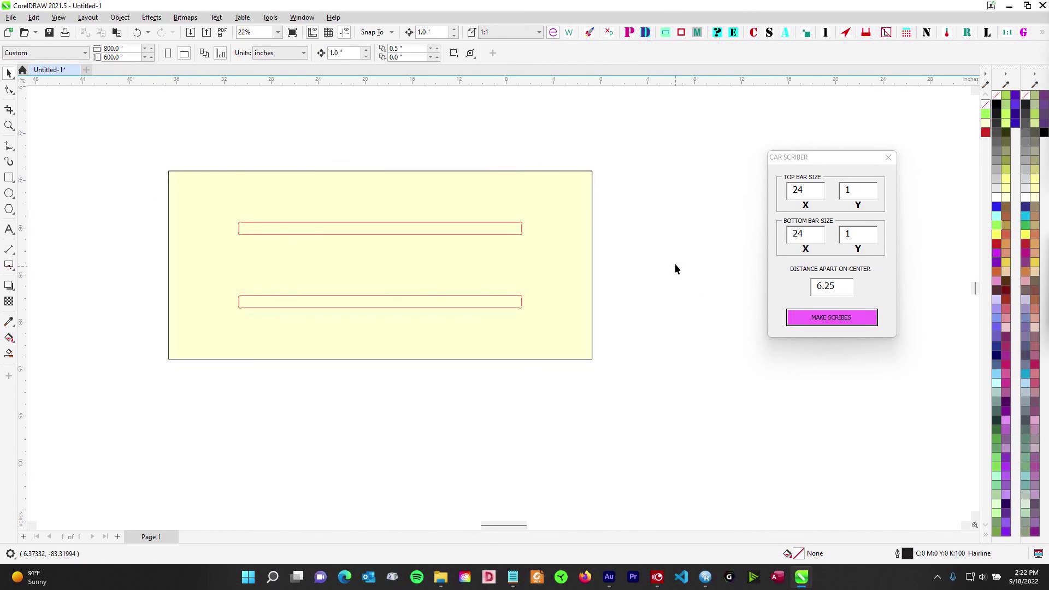